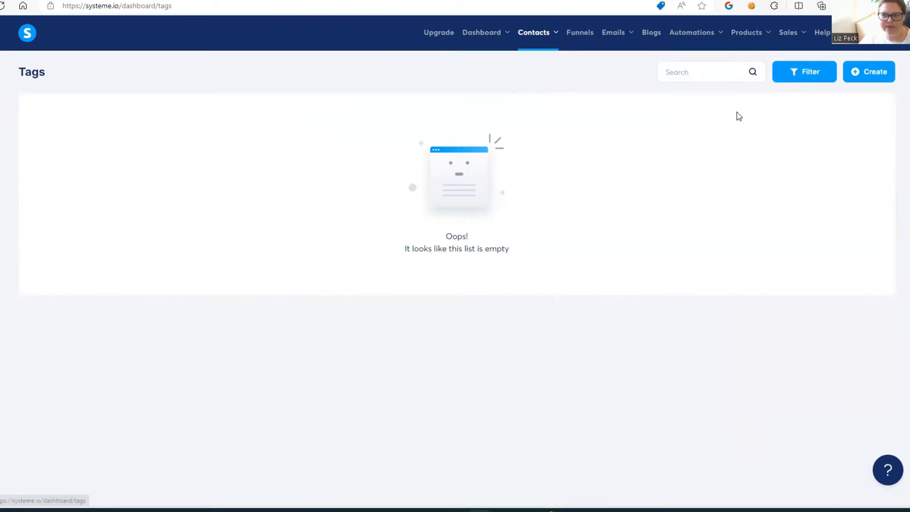
Step: Create a contact tag named StationeryGuide and save it
{"action": "left_click", "coordinate": [869, 76]}
{"action": "left_click", "coordinate": [376, 270]}
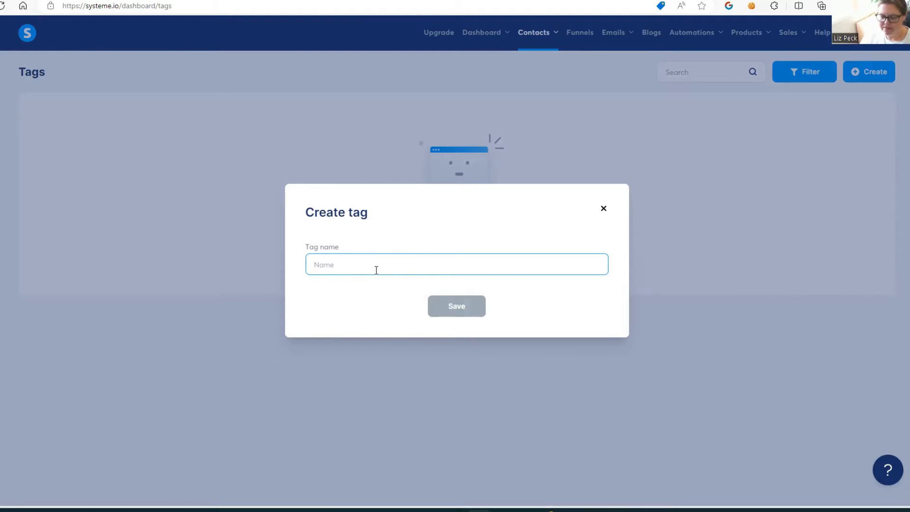
{"action": "type", "text": "Stationery"}
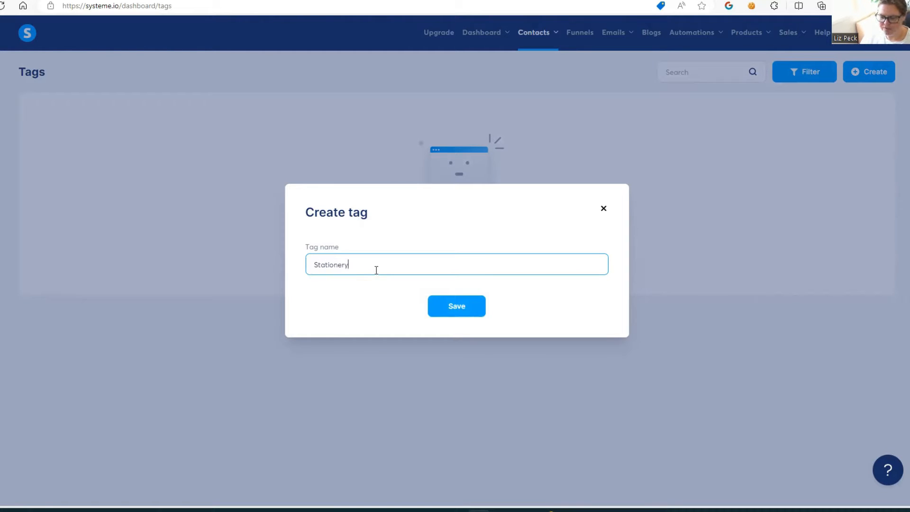
{"action": "type", "text": "Guide"}
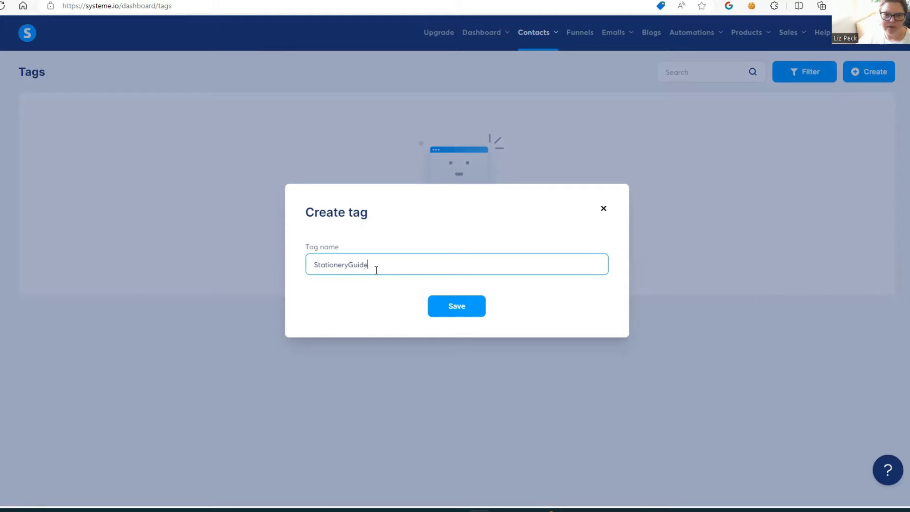
{"action": "left_click", "coordinate": [451, 311]}
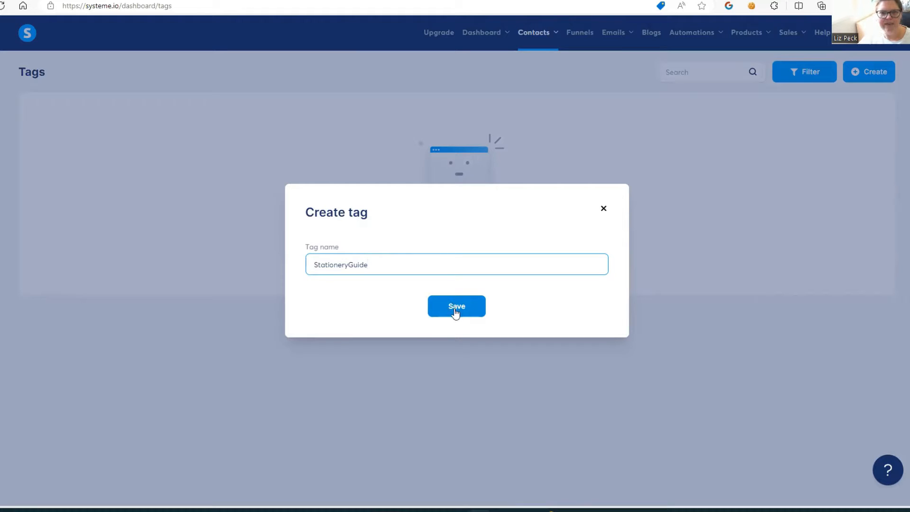
{"action": "left_click", "coordinate": [455, 311]}
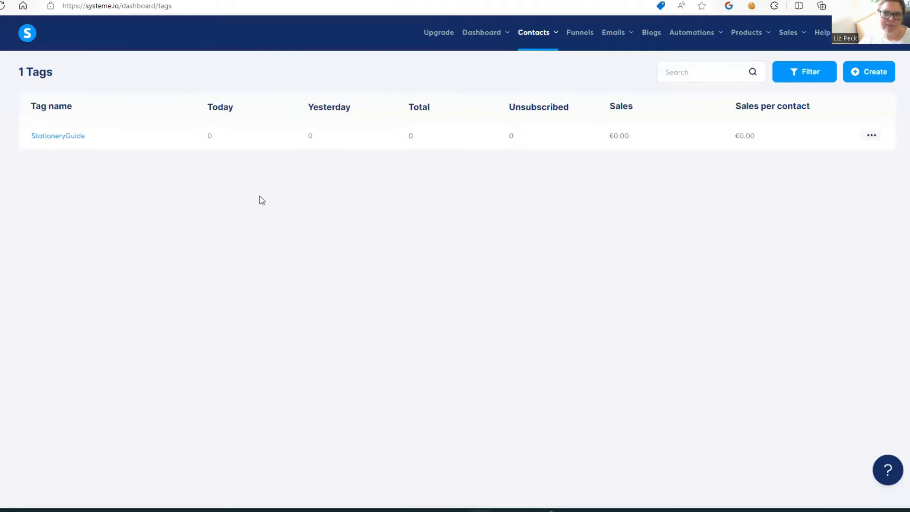
Step: Start a new funnel and name it Stationery Guide
{"action": "left_click", "coordinate": [580, 33]}
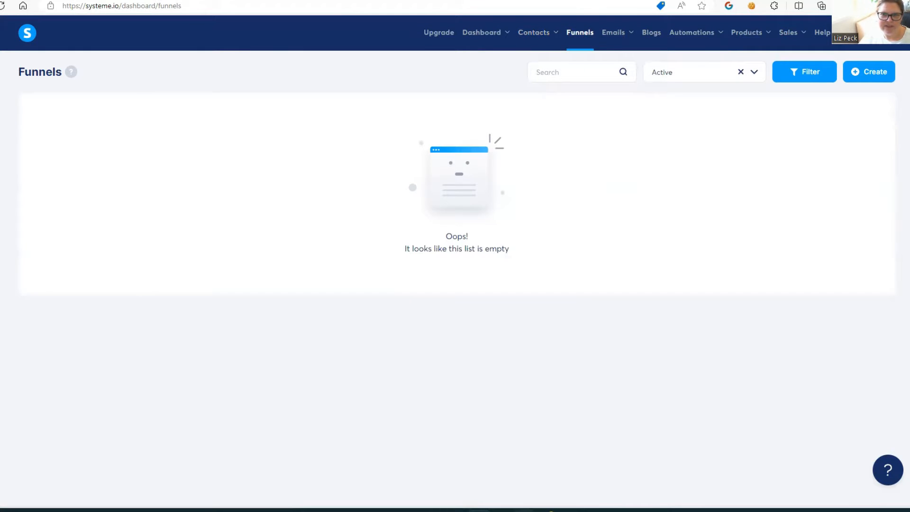
{"action": "left_click", "coordinate": [876, 74]}
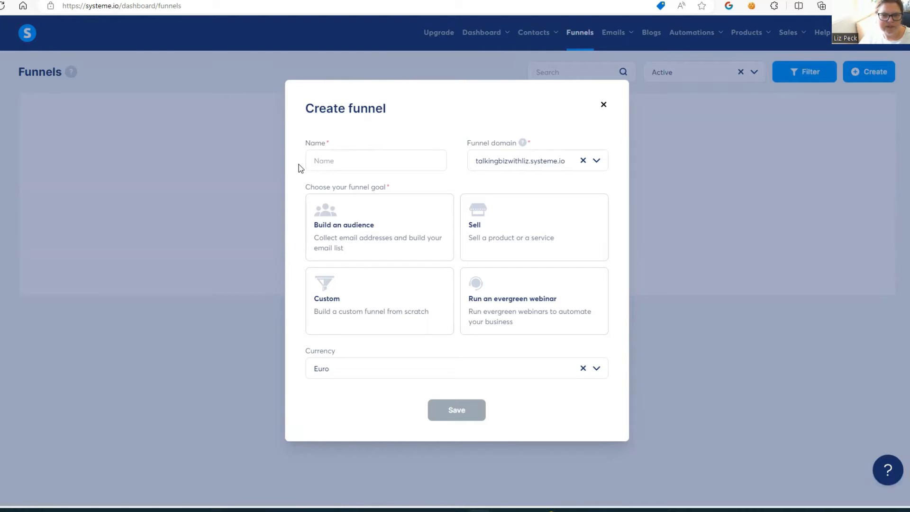
{"action": "left_click", "coordinate": [325, 159]}
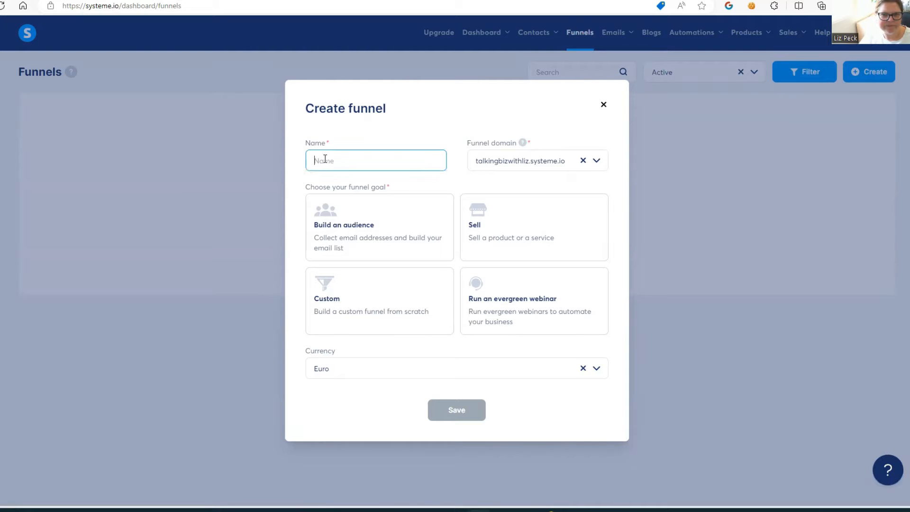
{"action": "left_click", "coordinate": [348, 136]}
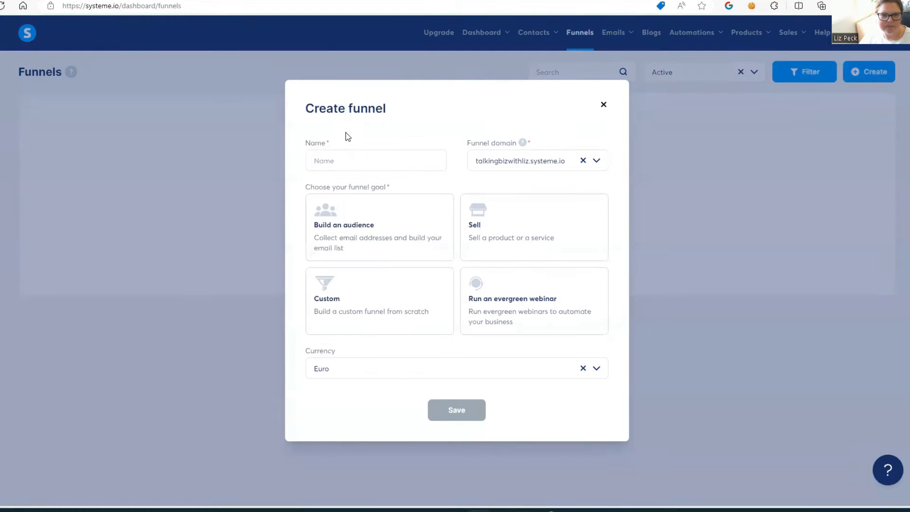
{"action": "left_click", "coordinate": [395, 160]}
{"action": "type", "text": "Stat"}
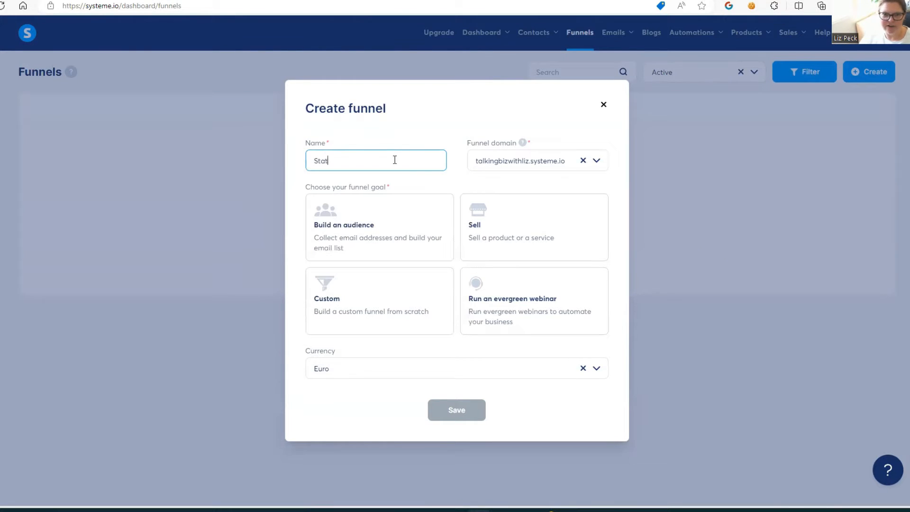
{"action": "type", "text": "ionery Guide"}
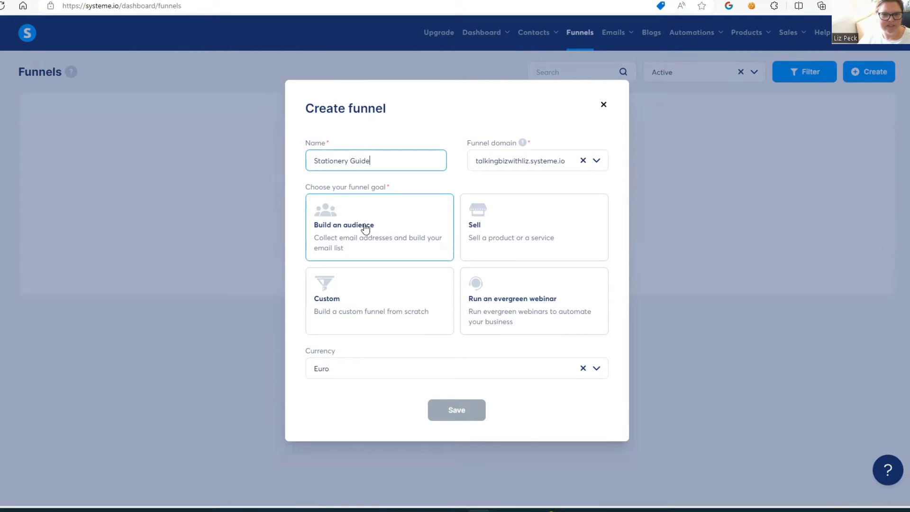
Step: Save the new funnel with the goal Build an audience and Australian Dollar as its currency
{"action": "left_click", "coordinate": [340, 235]}
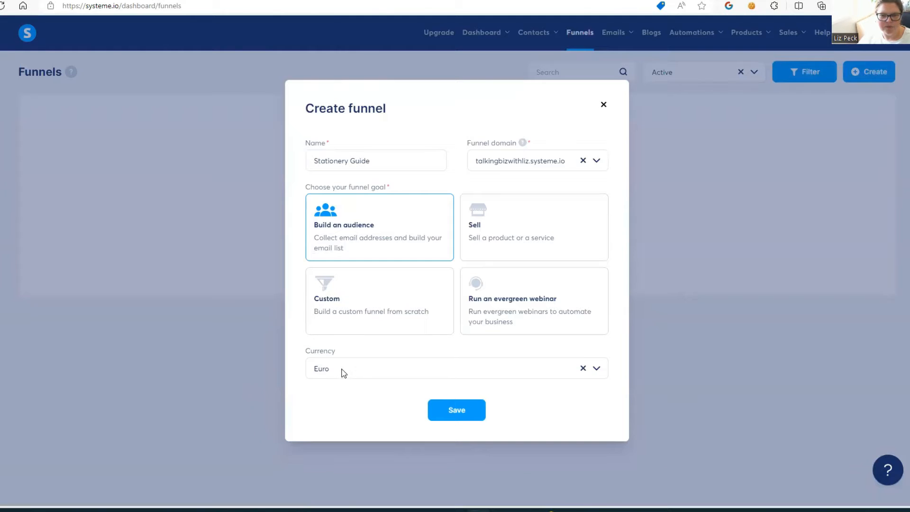
{"action": "left_click", "coordinate": [387, 376]}
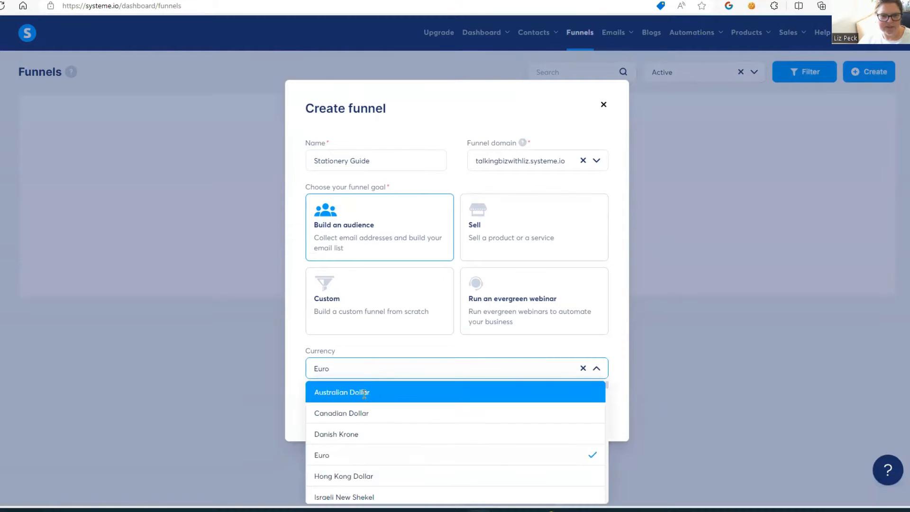
{"action": "left_click", "coordinate": [334, 394]}
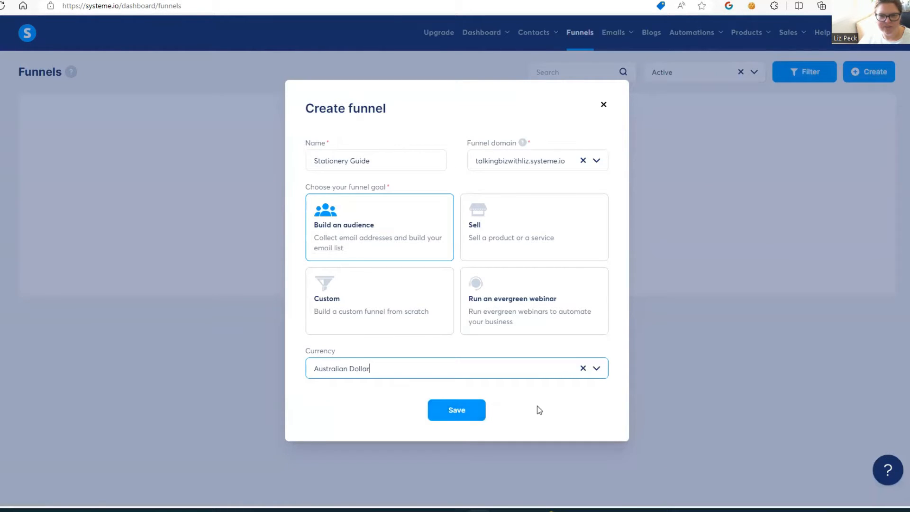
{"action": "left_click", "coordinate": [463, 410]}
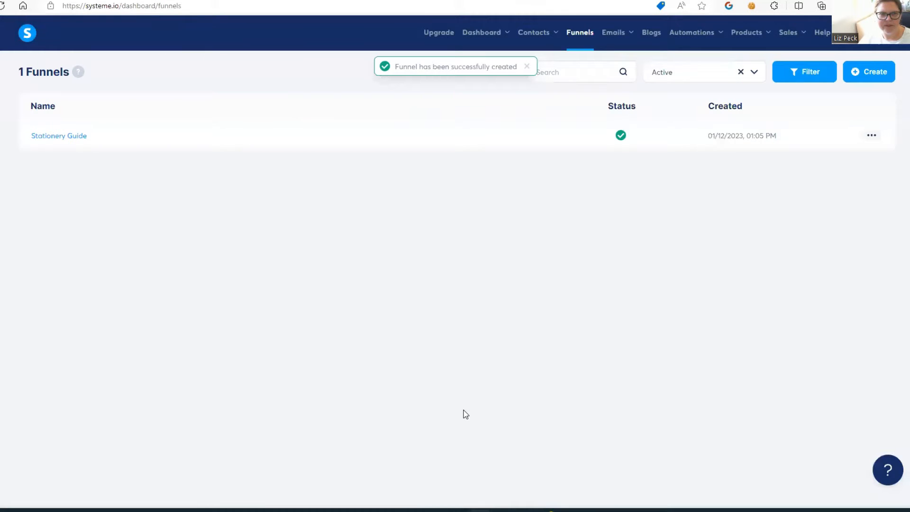
Step: Open the Stationery Guide funnel and apply the "Build your business with our product" template to its squeeze page
{"action": "left_click", "coordinate": [58, 137]}
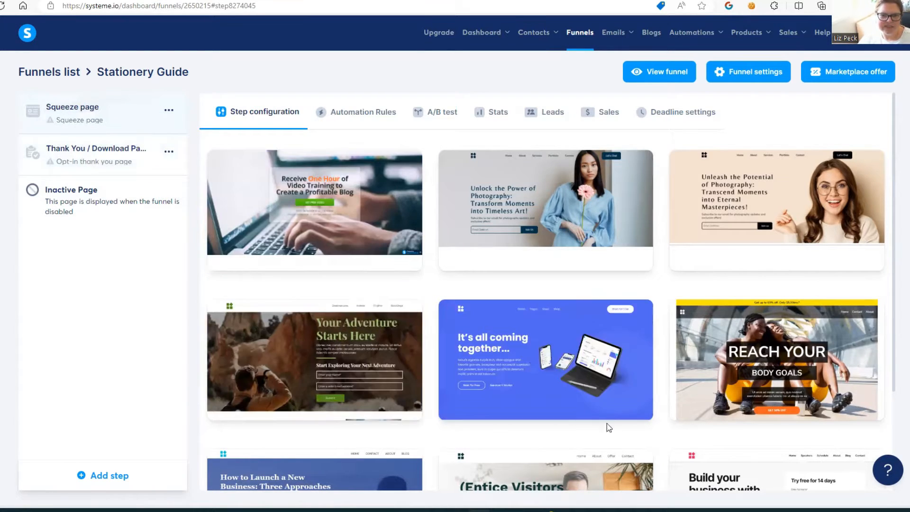
{"action": "scroll", "coordinate": [609, 427], "scroll_direction": "down", "scroll_amount": 3}
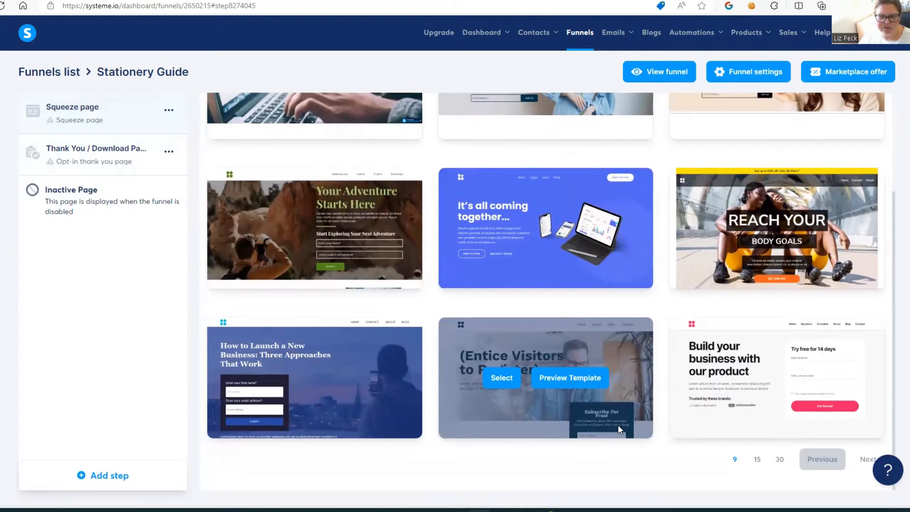
{"action": "scroll", "coordinate": [618, 424], "scroll_direction": "up", "scroll_amount": 3}
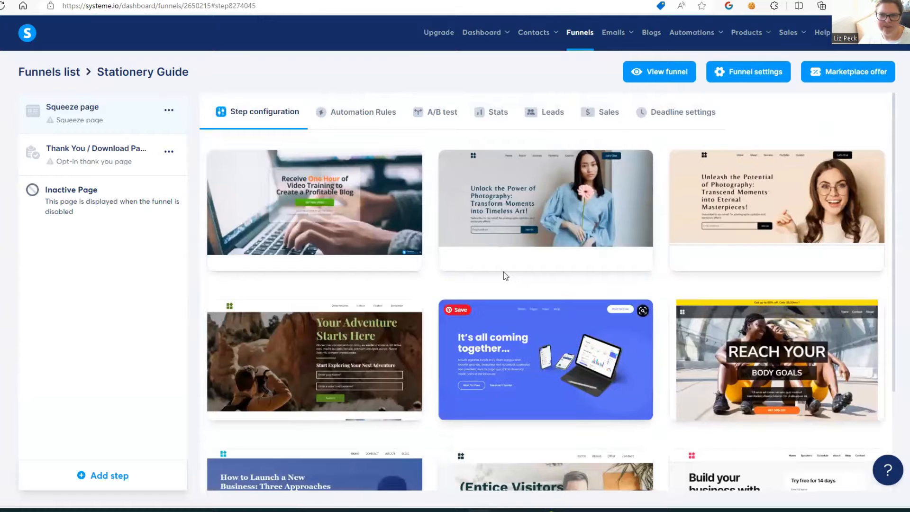
{"action": "mouse_move", "coordinate": [510, 205]}
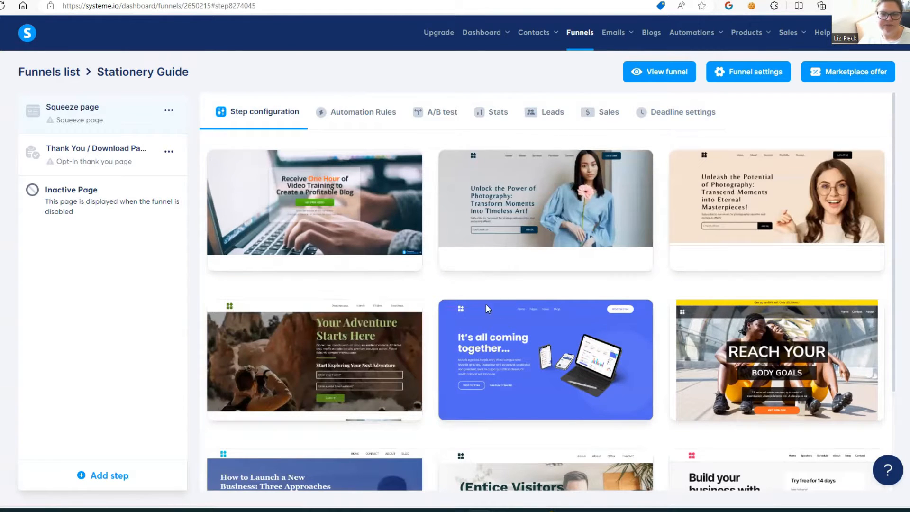
{"action": "mouse_move", "coordinate": [516, 328]}
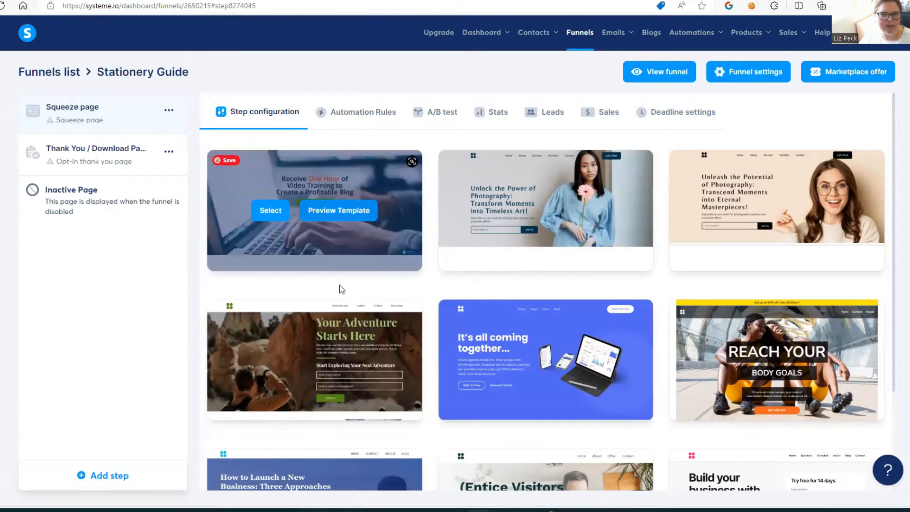
{"action": "mouse_move", "coordinate": [493, 415]}
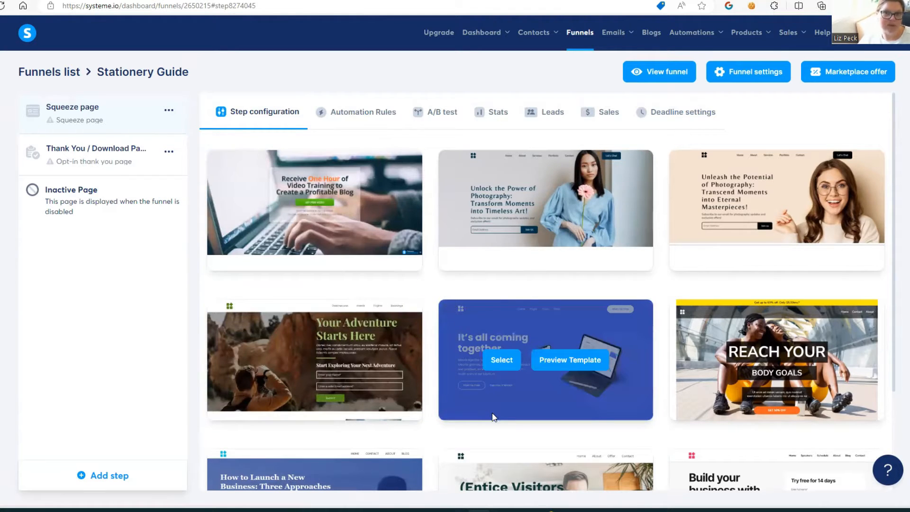
{"action": "scroll", "coordinate": [493, 416], "scroll_direction": "down", "scroll_amount": 3}
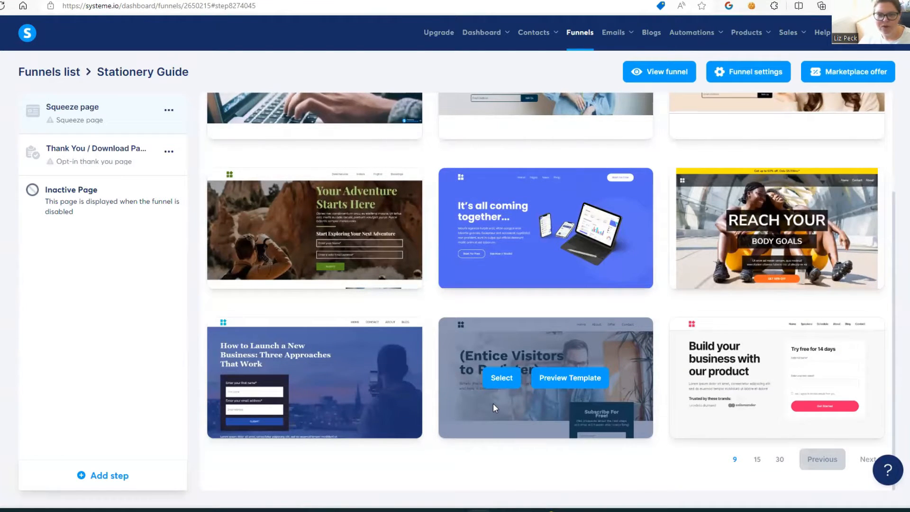
{"action": "mouse_move", "coordinate": [373, 431]}
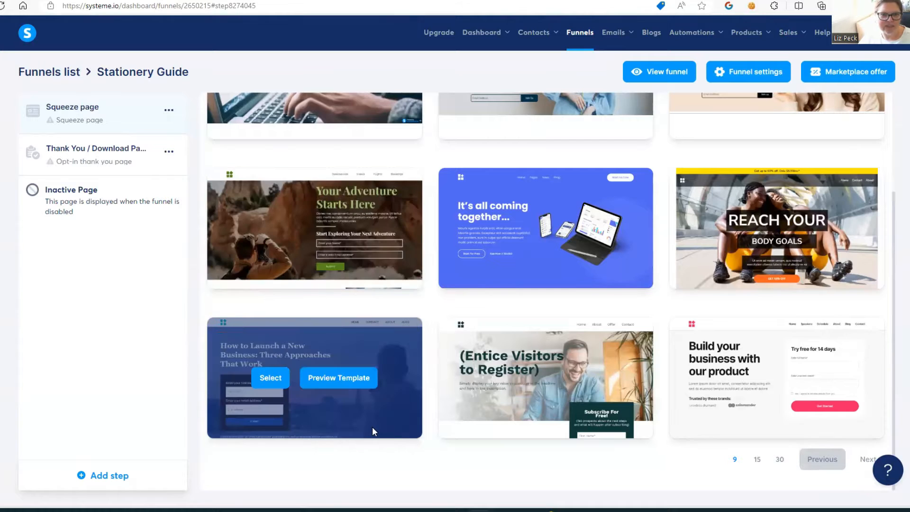
{"action": "scroll", "coordinate": [391, 427], "scroll_direction": "up", "scroll_amount": 3}
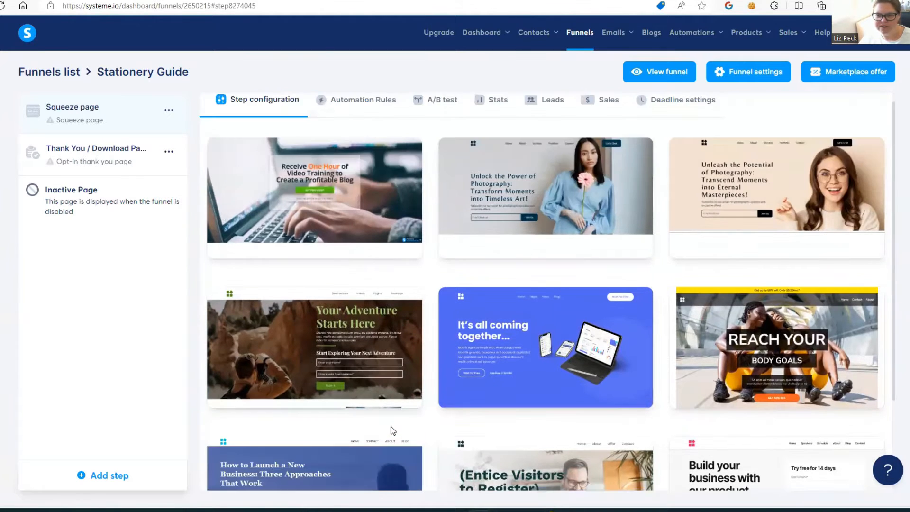
{"action": "scroll", "coordinate": [391, 426], "scroll_direction": "down", "scroll_amount": 1}
{"action": "scroll", "coordinate": [391, 426], "scroll_direction": "down", "scroll_amount": 1}
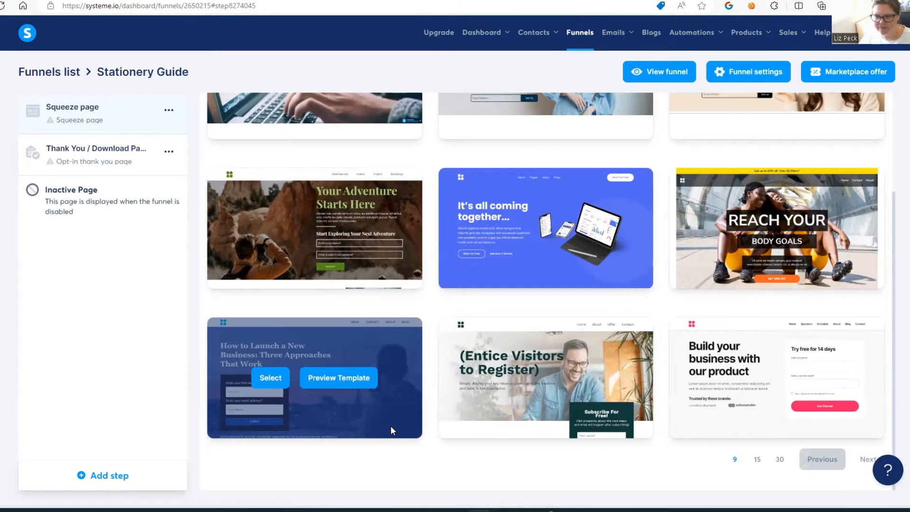
{"action": "mouse_move", "coordinate": [704, 386]}
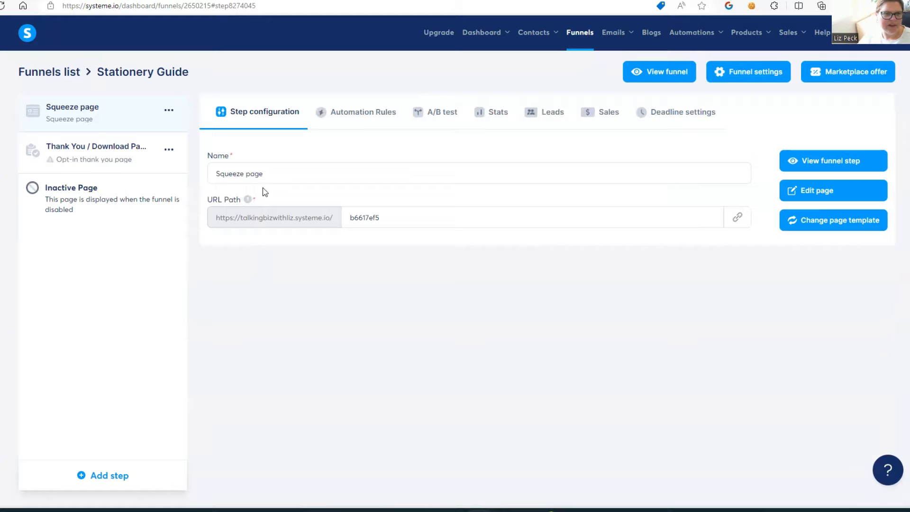
Step: Change the squeeze page's name to DIY Print Guide for Stationery and open the page for editing
{"action": "triple_click", "coordinate": [244, 173]}
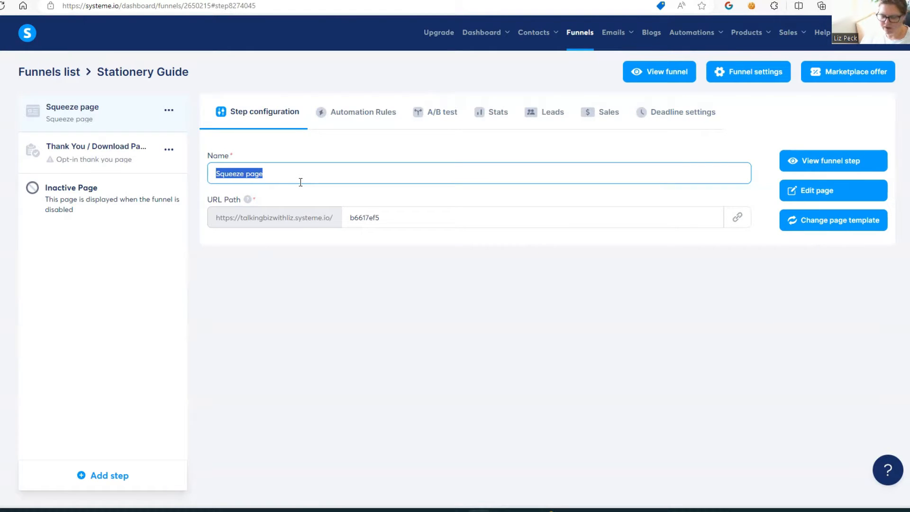
{"action": "type", "text": "DIY Print Guide for Stationery"}
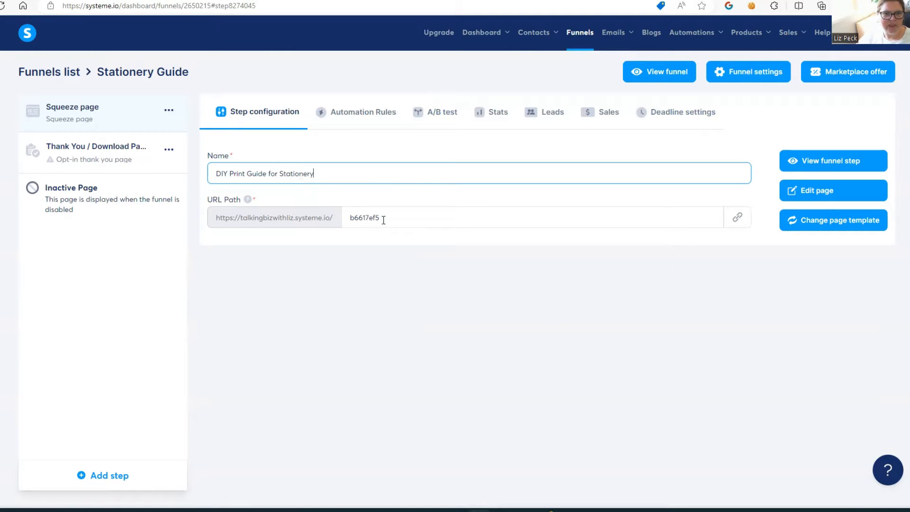
{"action": "left_click", "coordinate": [806, 191]}
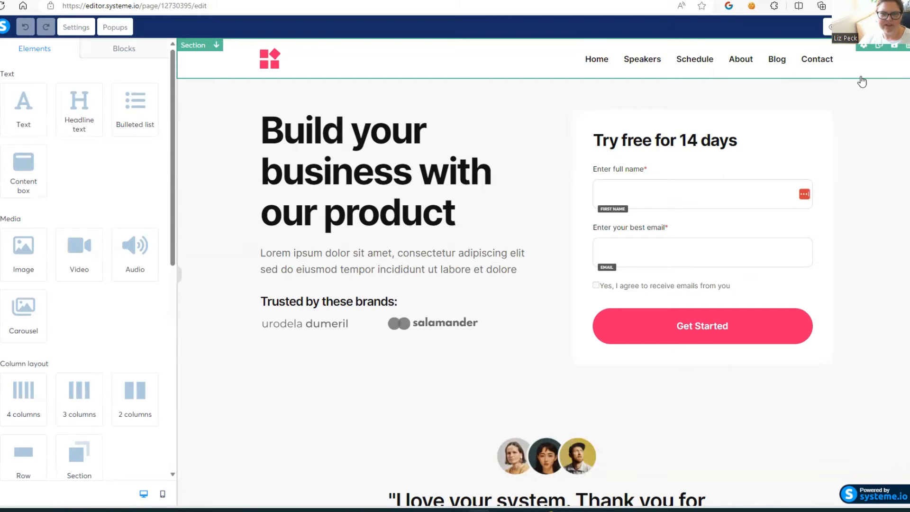
Step: Delete the navigation header section and the customer testimonial section from the page
{"action": "left_click", "coordinate": [907, 46]}
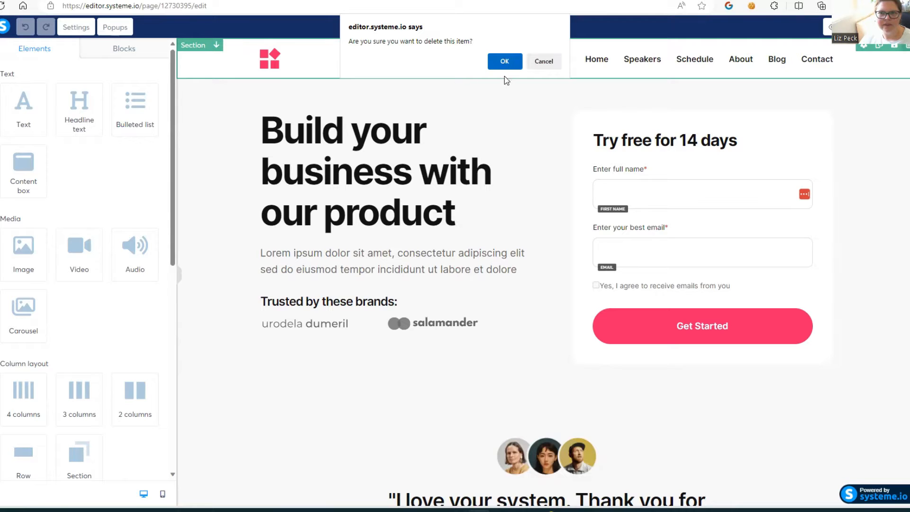
{"action": "left_click", "coordinate": [505, 62]}
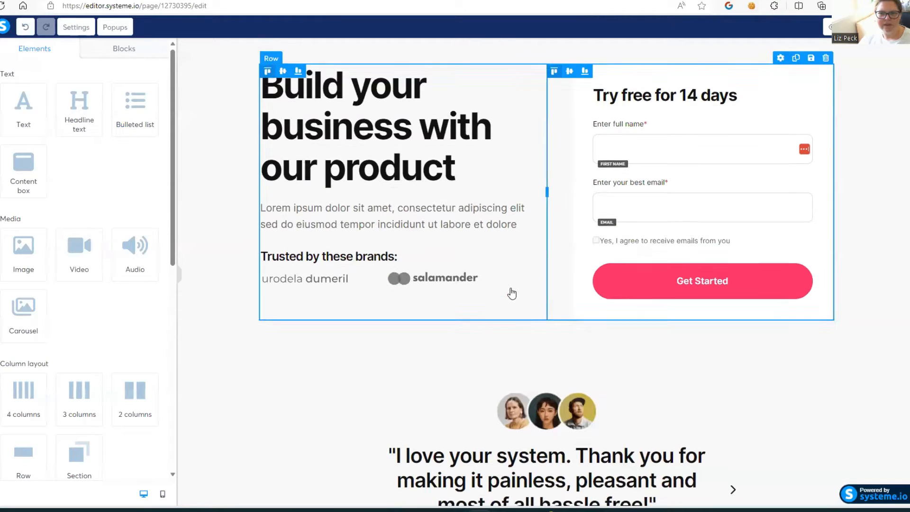
{"action": "scroll", "coordinate": [502, 289], "scroll_direction": "down", "scroll_amount": 1}
{"action": "scroll", "coordinate": [320, 219], "scroll_direction": "up", "scroll_amount": 1}
{"action": "scroll", "coordinate": [536, 335], "scroll_direction": "down", "scroll_amount": 1}
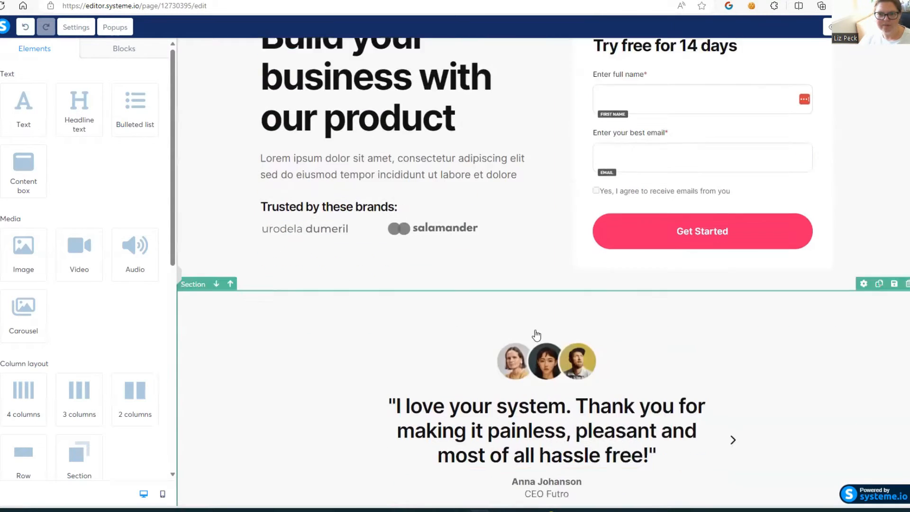
{"action": "scroll", "coordinate": [536, 335], "scroll_direction": "down", "scroll_amount": 2}
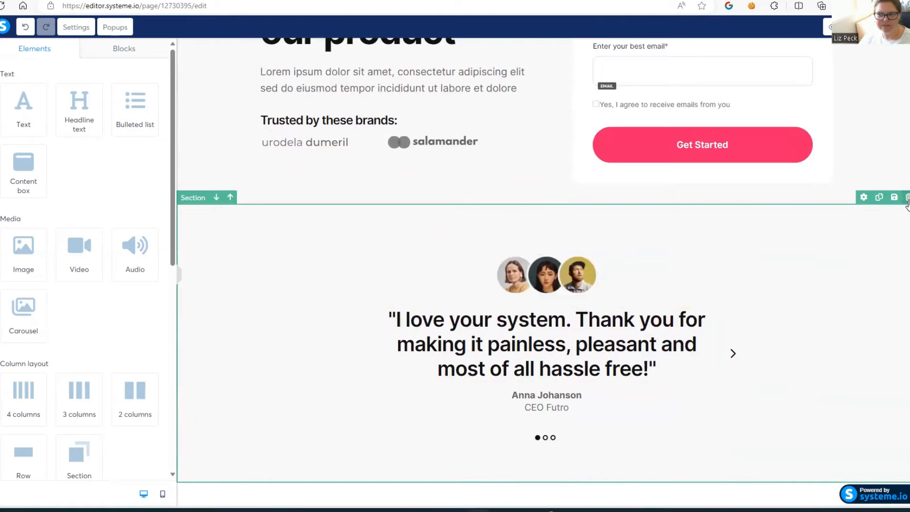
{"action": "left_click", "coordinate": [907, 197]}
{"action": "left_click", "coordinate": [503, 62]}
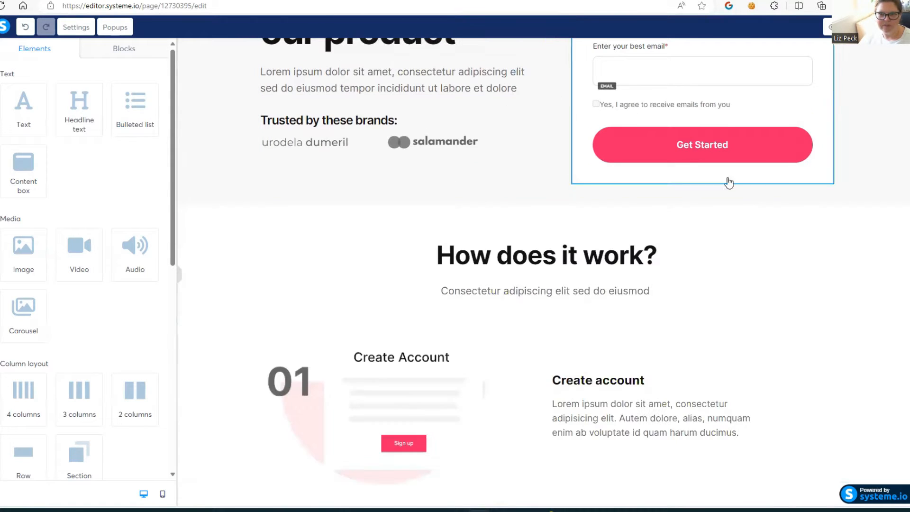
Step: Delete the "How does it work?", "About us" and "Expand faster with these features" sections from the page
{"action": "left_click", "coordinate": [906, 197]}
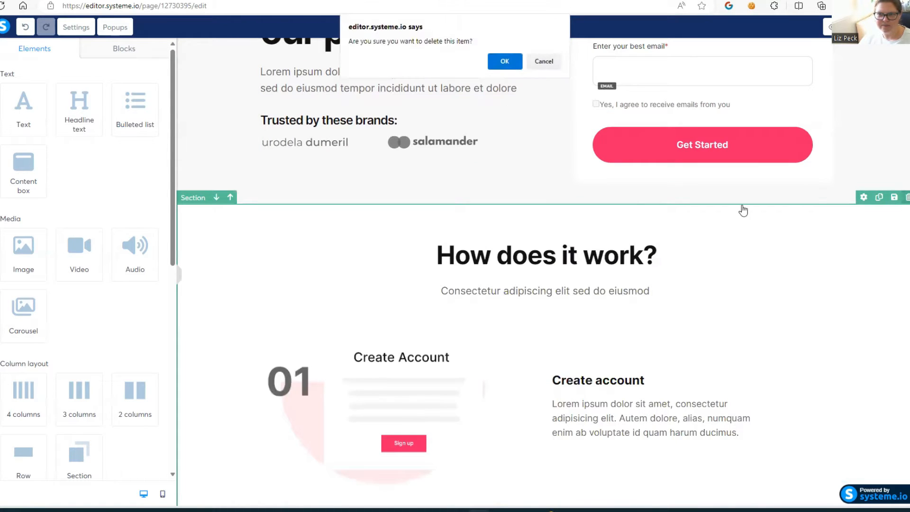
{"action": "left_click", "coordinate": [503, 62]}
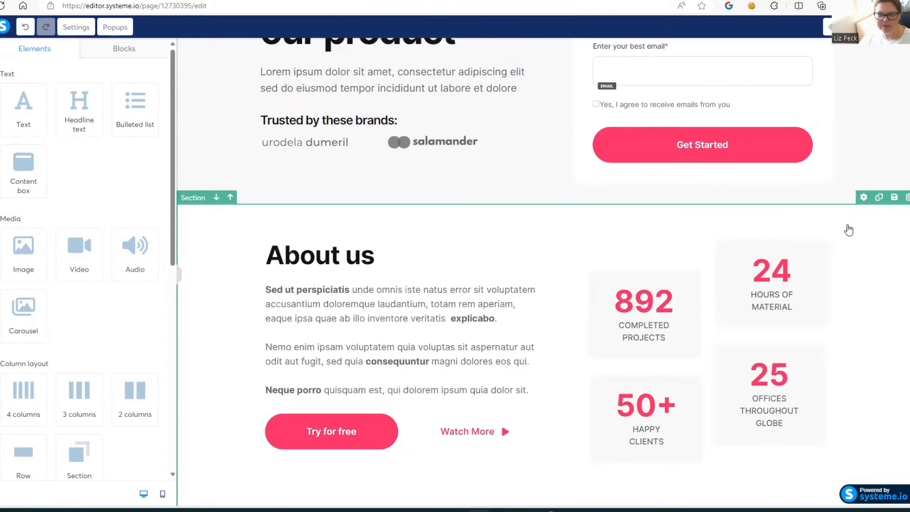
{"action": "left_click", "coordinate": [906, 197]}
{"action": "left_click", "coordinate": [504, 67]}
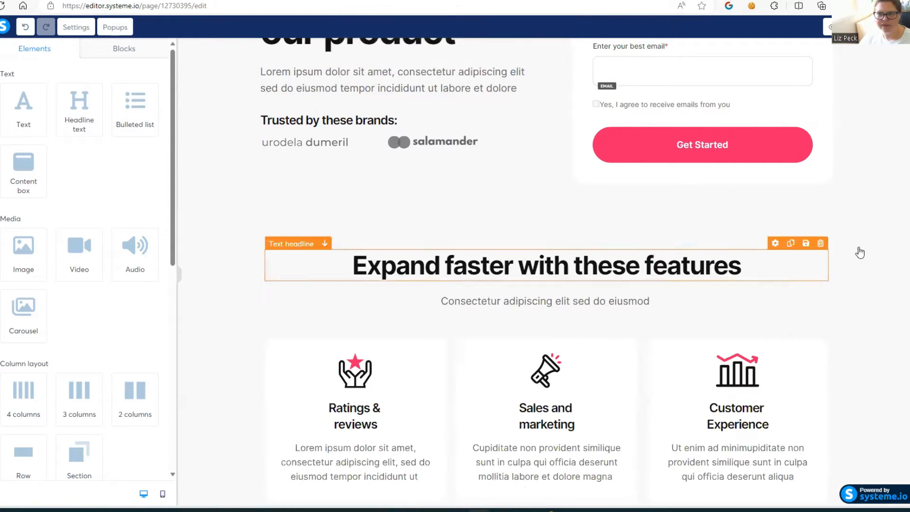
{"action": "left_click", "coordinate": [907, 197]}
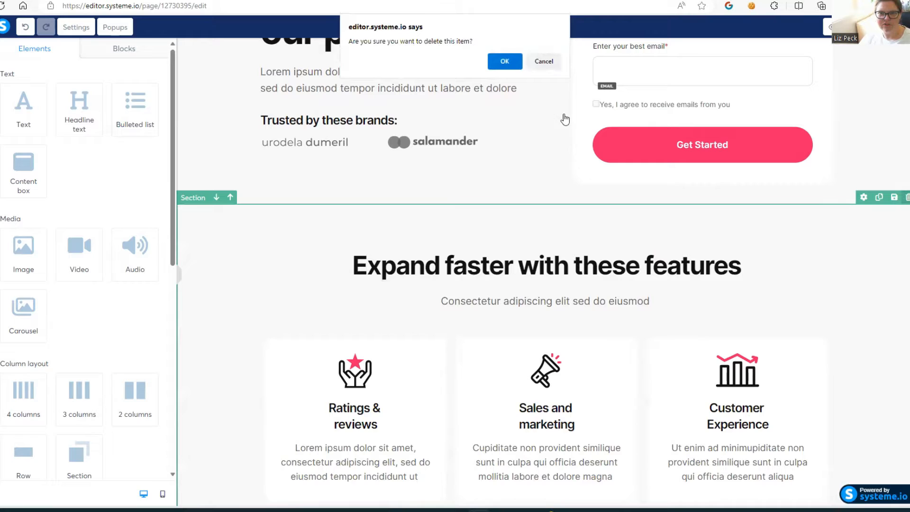
{"action": "left_click", "coordinate": [504, 62]}
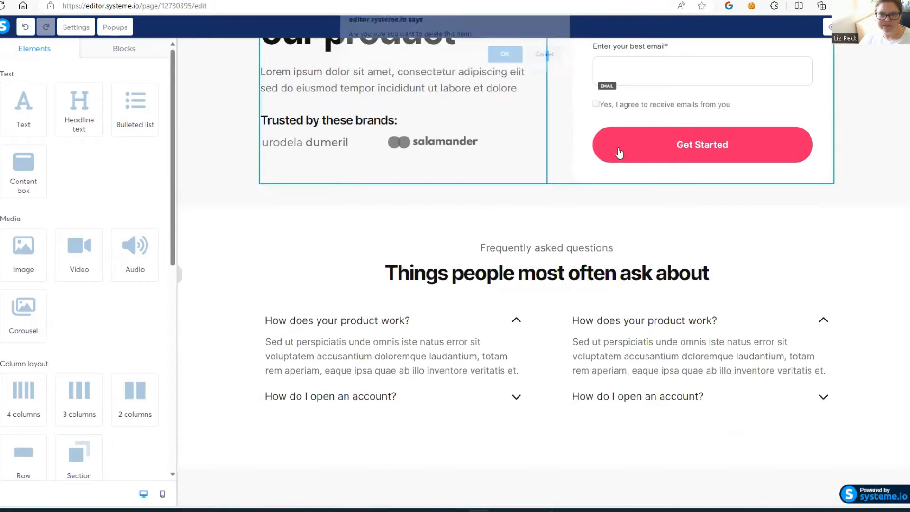
Step: Delete the remaining sections below the sign-up form, from the frequently asked questions down to the dark footer
{"action": "left_click", "coordinate": [907, 197]}
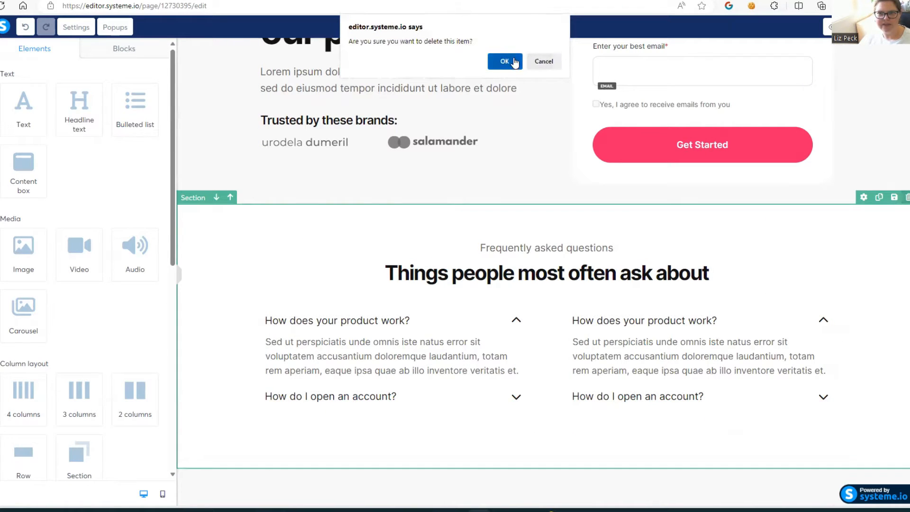
{"action": "left_click", "coordinate": [515, 62]}
{"action": "left_click", "coordinate": [907, 197]}
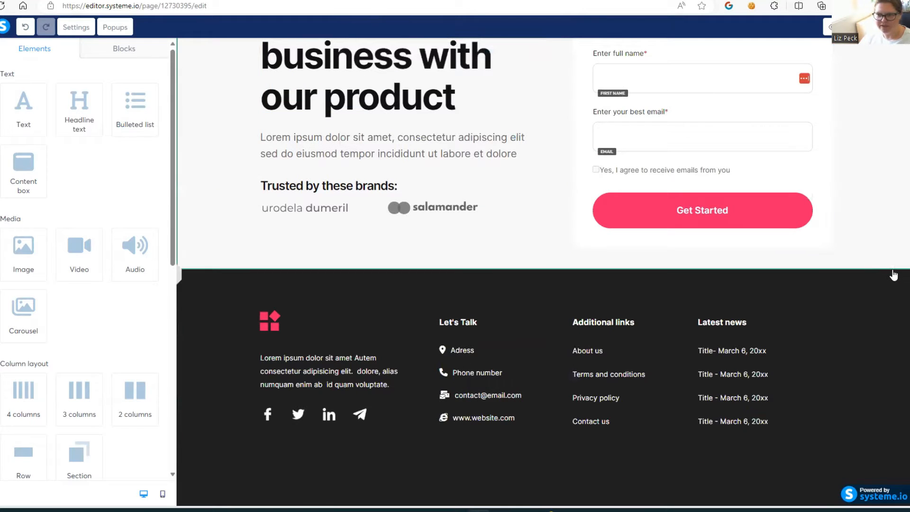
{"action": "left_click", "coordinate": [906, 263]}
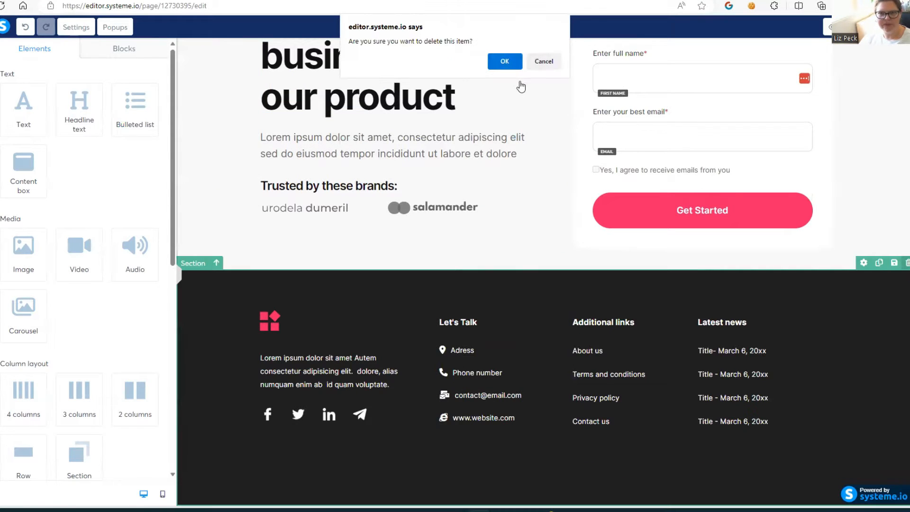
{"action": "left_click", "coordinate": [503, 61]}
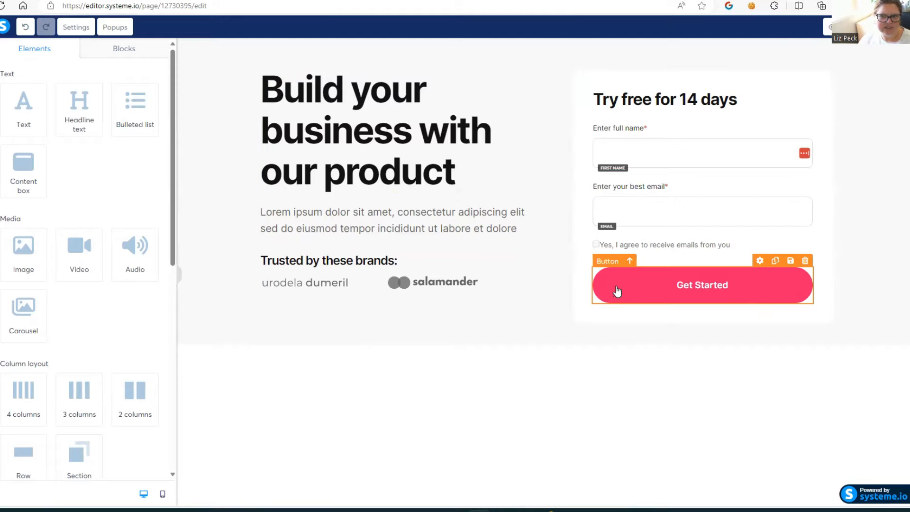
Step: Set the background color of the form's Get Started button to hex 95AAB5
{"action": "left_click", "coordinate": [759, 261]}
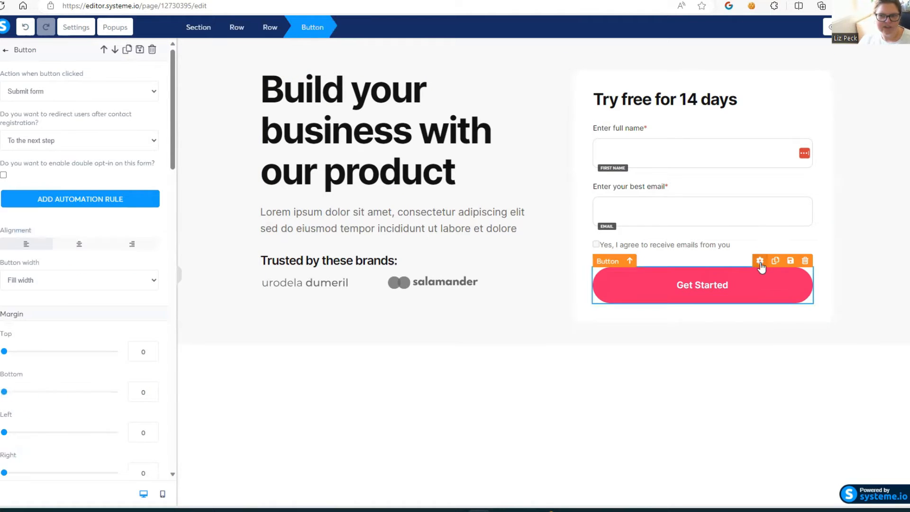
{"action": "left_click", "coordinate": [762, 271]}
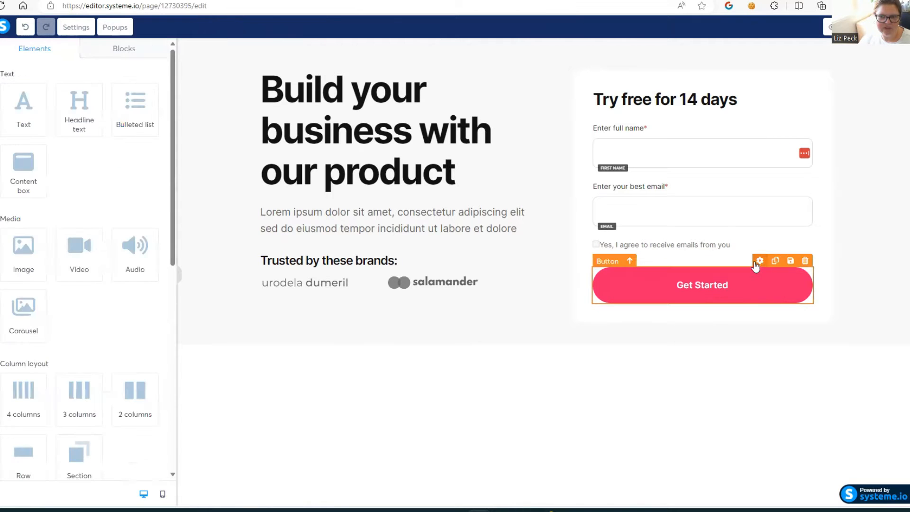
{"action": "left_click", "coordinate": [758, 261]}
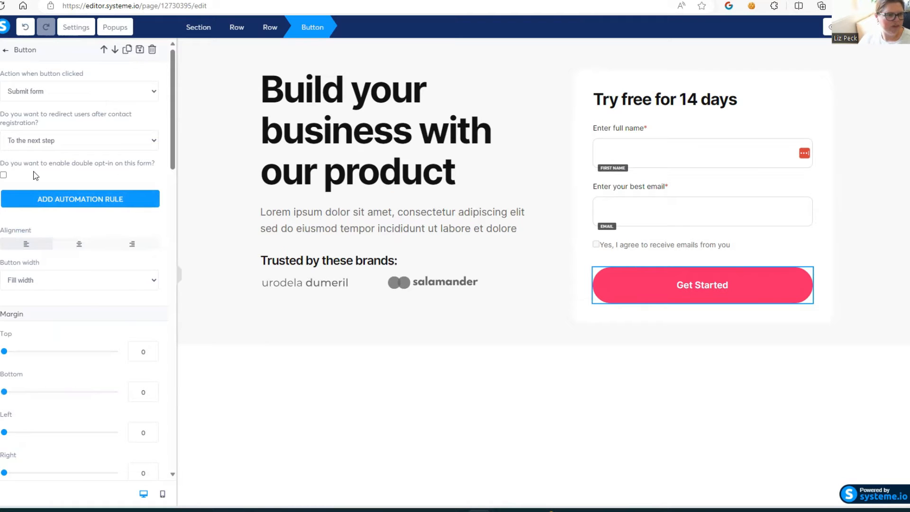
{"action": "scroll", "coordinate": [64, 293], "scroll_direction": "down", "scroll_amount": 10}
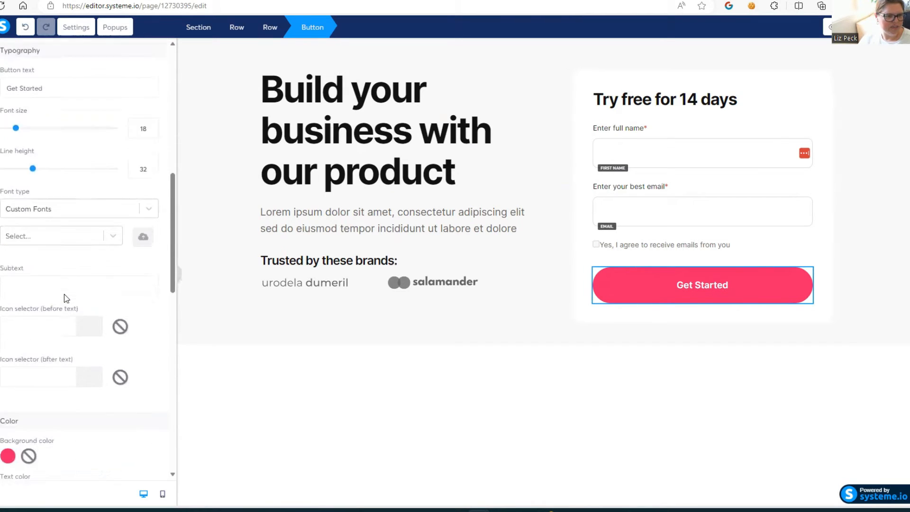
{"action": "scroll", "coordinate": [64, 299], "scroll_direction": "down", "scroll_amount": 4}
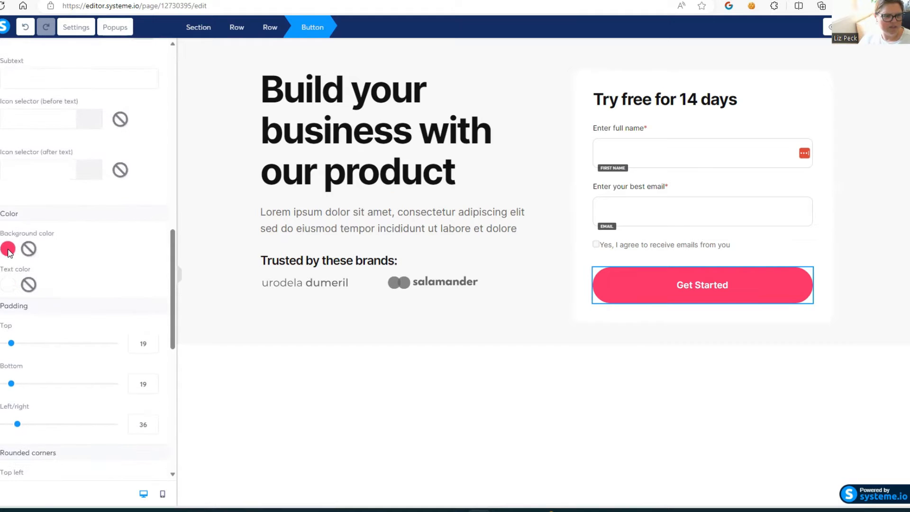
{"action": "left_click", "coordinate": [8, 249]}
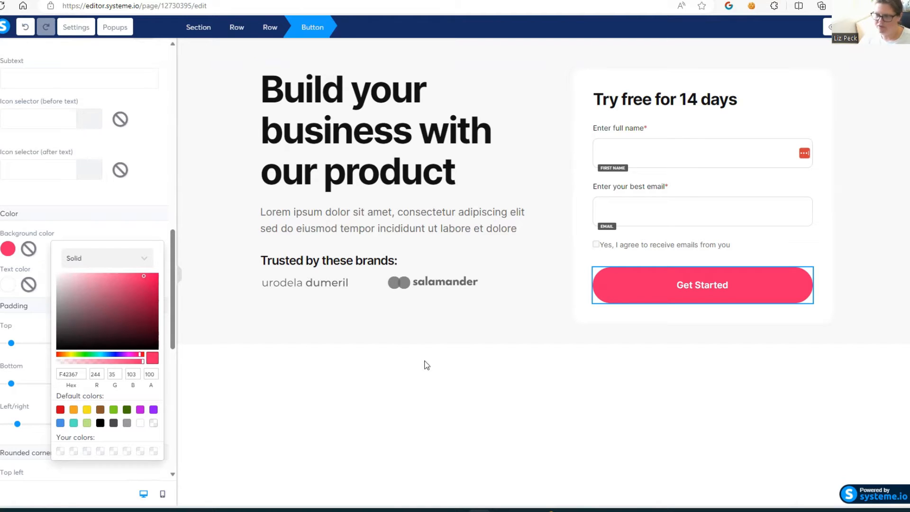
{"action": "double_click", "coordinate": [82, 376]}
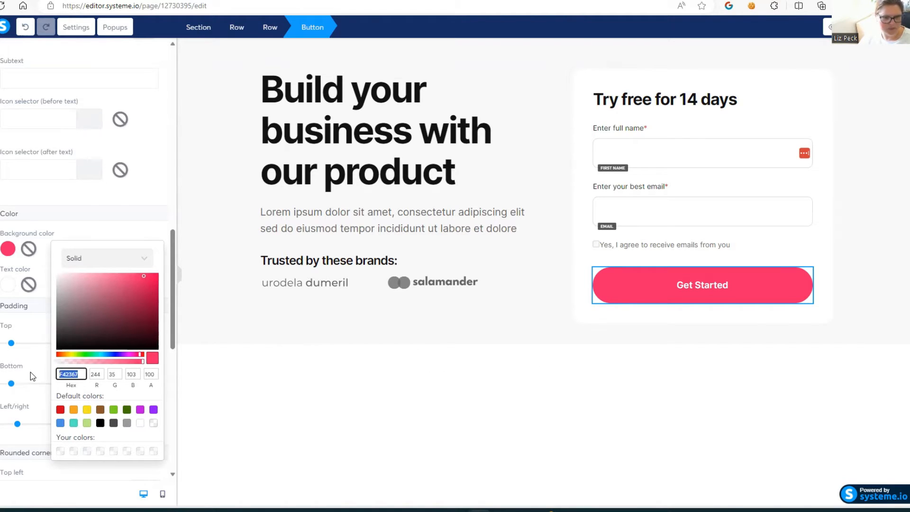
{"action": "type", "text": "#95AAB5"}
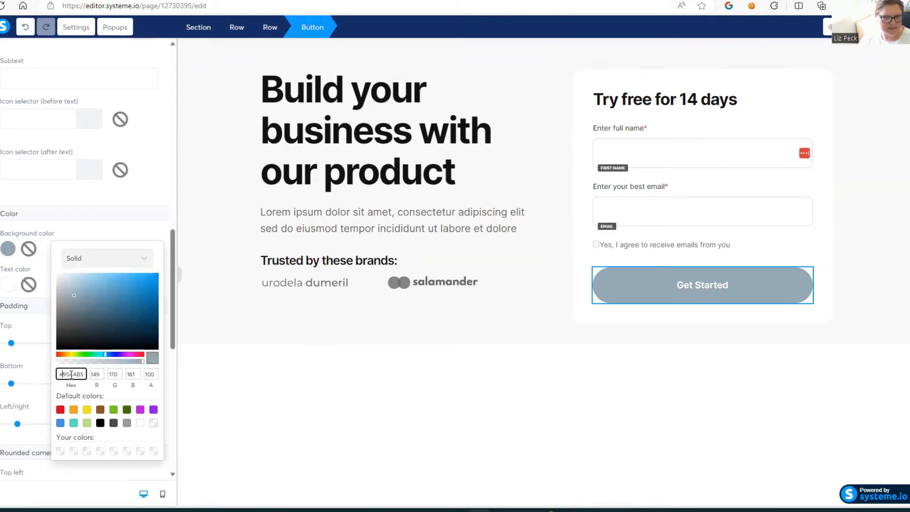
{"action": "key", "text": "BackSpace"}
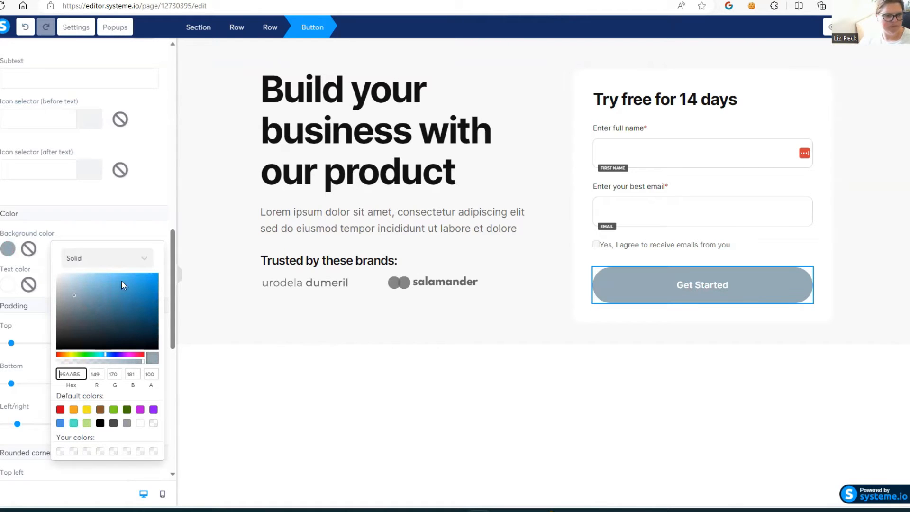
{"action": "left_click", "coordinate": [217, 402]}
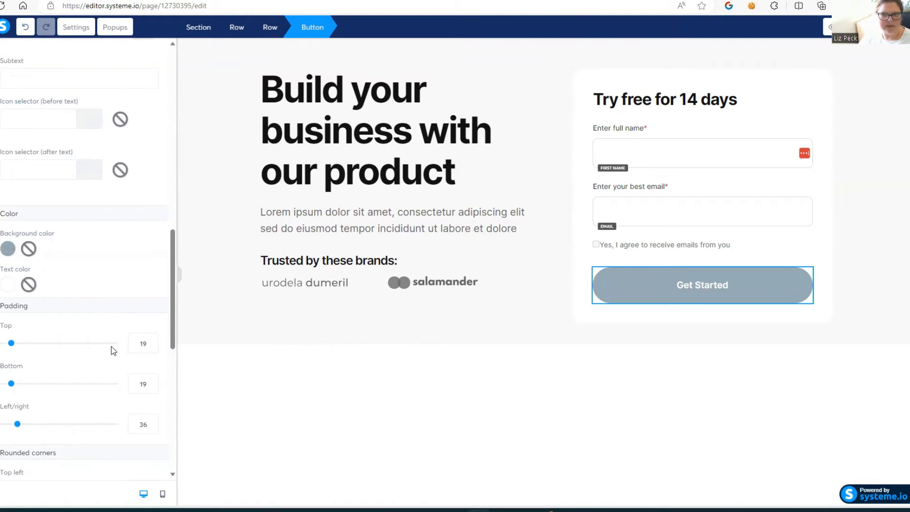
Step: Change the form button's text to "Grab it Now!" and save the page
{"action": "scroll", "coordinate": [113, 351], "scroll_direction": "up", "scroll_amount": 4}
{"action": "scroll", "coordinate": [112, 352], "scroll_direction": "down", "scroll_amount": 4}
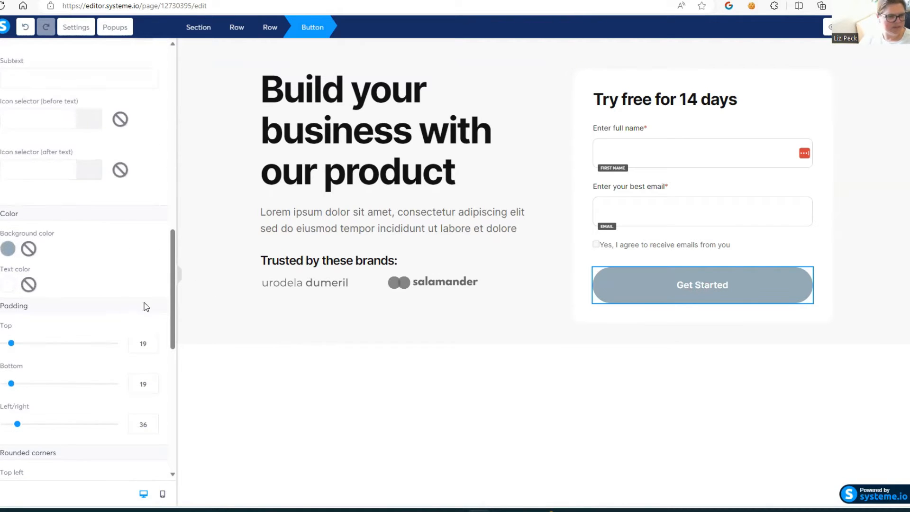
{"action": "scroll", "coordinate": [144, 306], "scroll_direction": "down", "scroll_amount": 9}
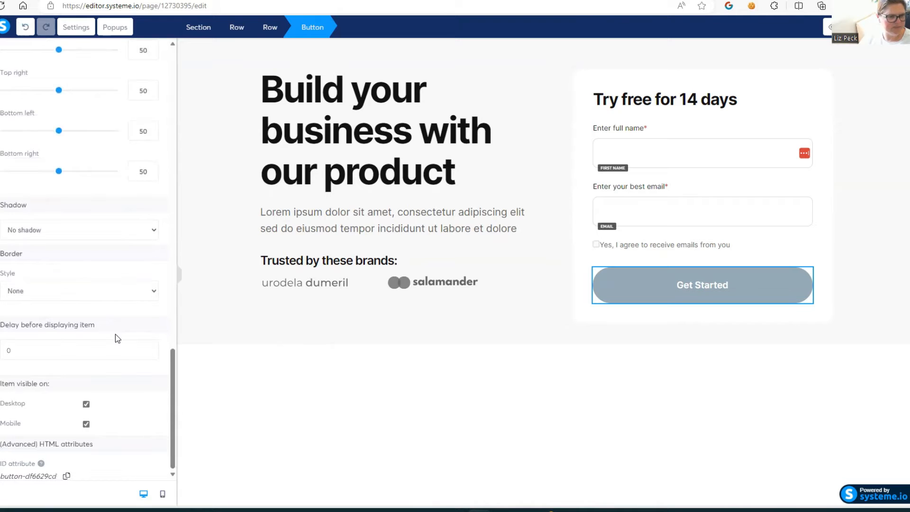
{"action": "scroll", "coordinate": [118, 338], "scroll_direction": "up", "scroll_amount": 12}
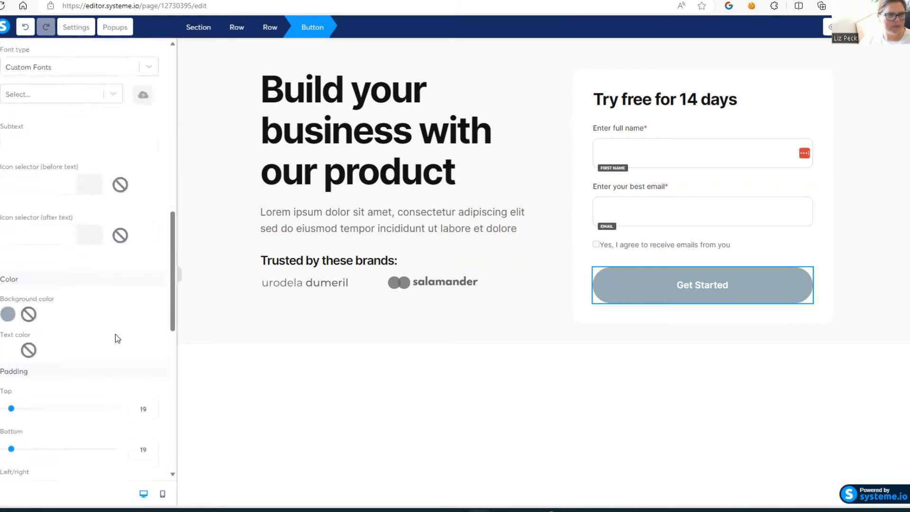
{"action": "scroll", "coordinate": [118, 338], "scroll_direction": "up", "scroll_amount": 10}
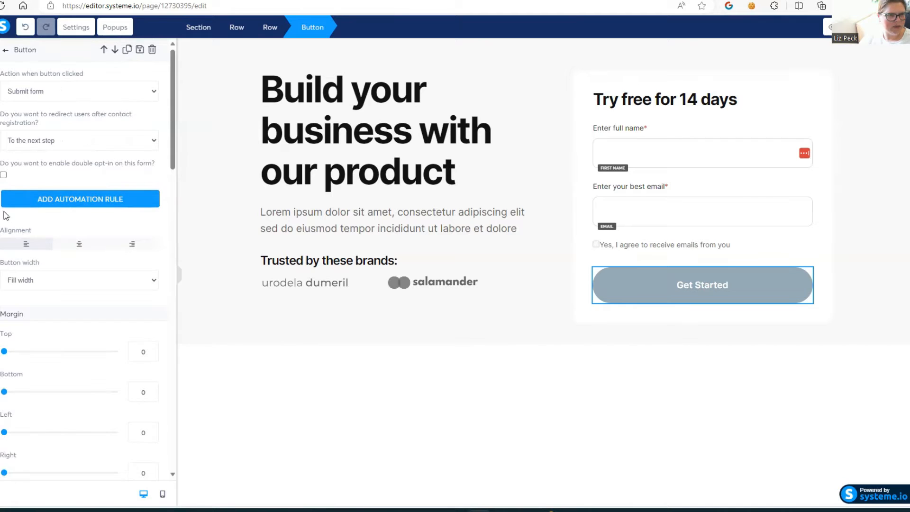
{"action": "scroll", "coordinate": [49, 300], "scroll_direction": "down", "scroll_amount": 6}
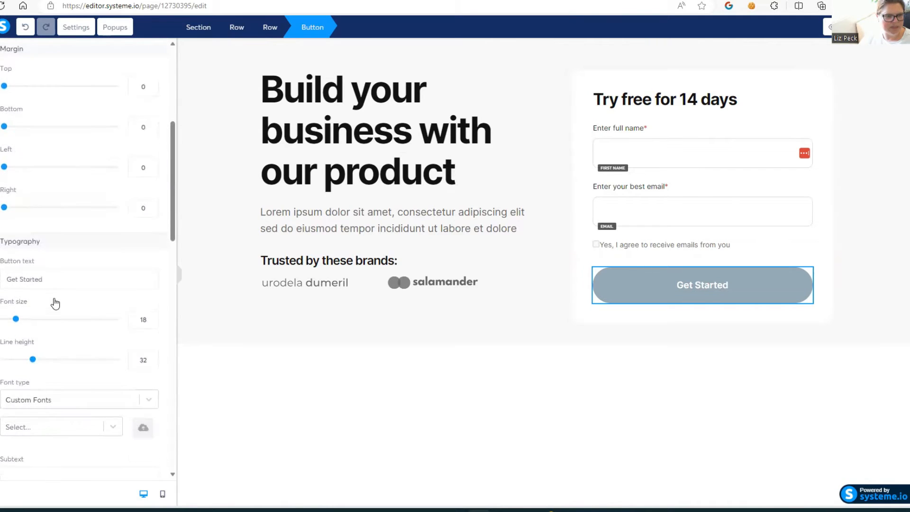
{"action": "left_click_drag", "start_coordinate": [44, 279], "coordinate": [3, 278]}
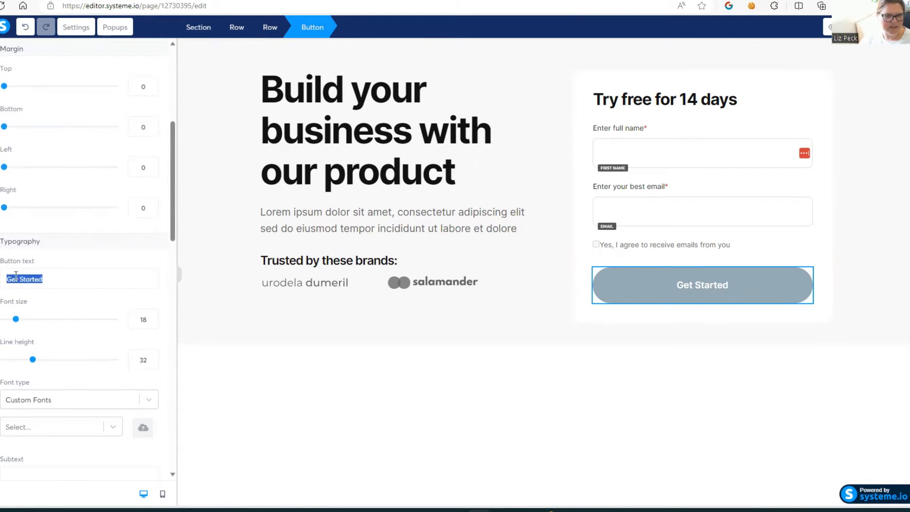
{"action": "type", "text": "G"}
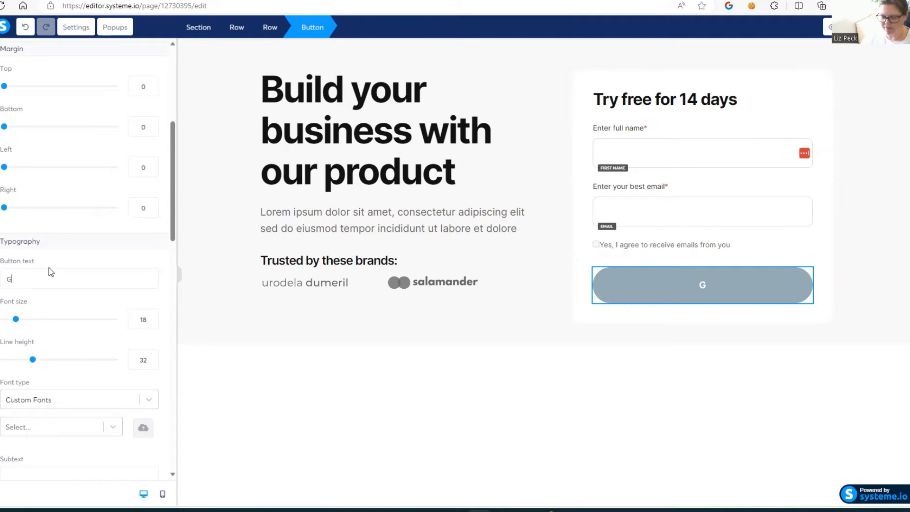
{"action": "type", "text": "rabi i"}
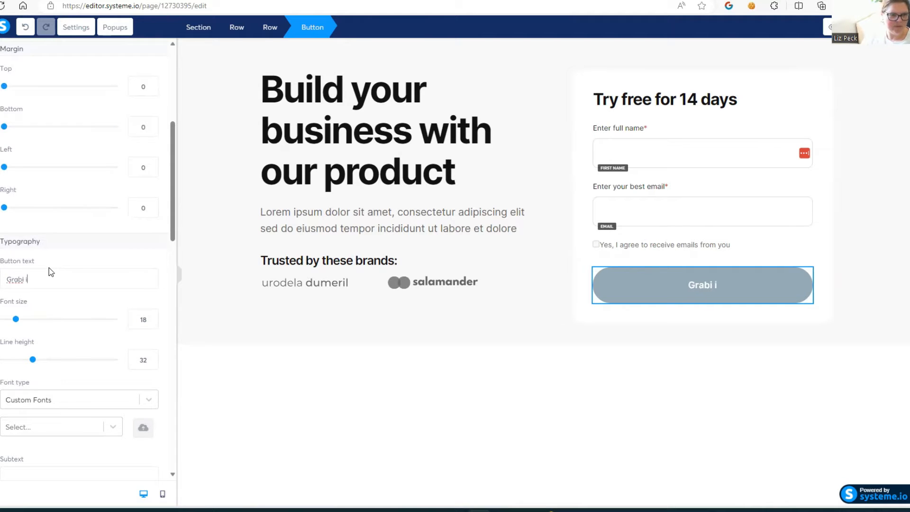
{"action": "key", "text": "BackSpace"}
{"action": "type", "text": "it Now!"}
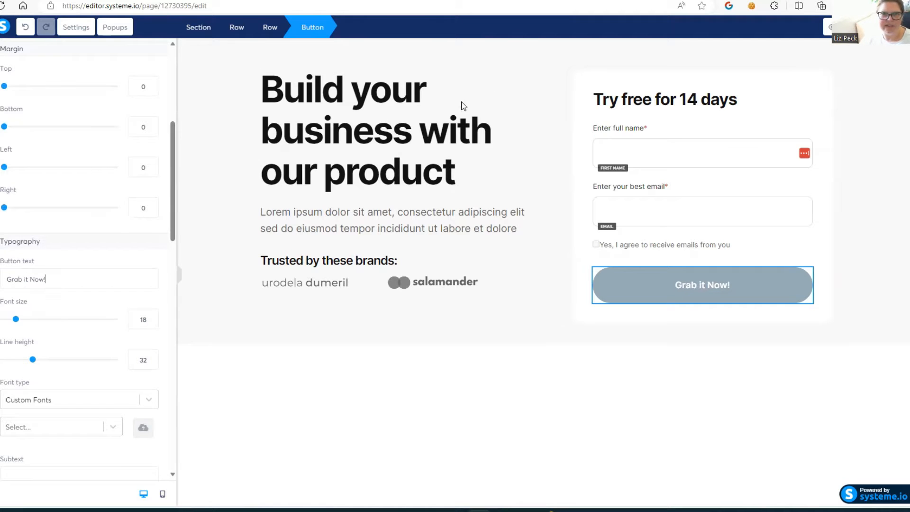
{"action": "left_click", "coordinate": [863, 29]}
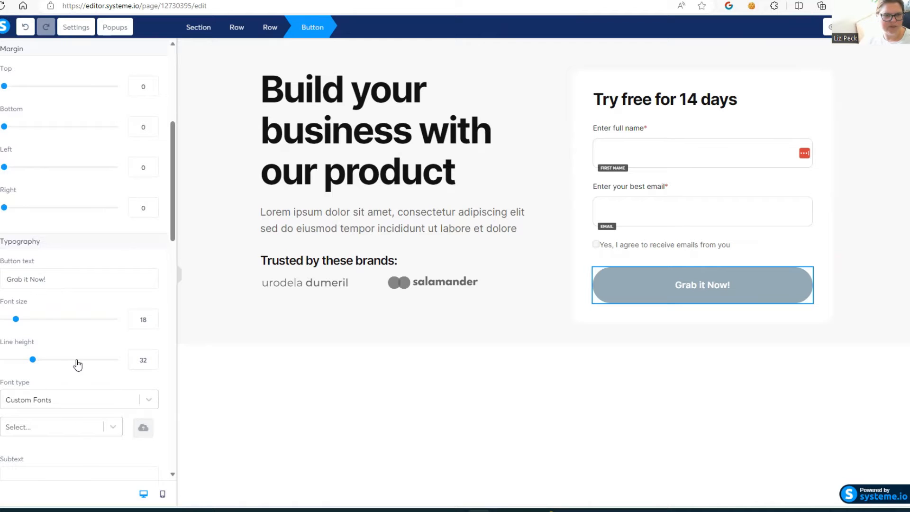
{"action": "scroll", "coordinate": [77, 361], "scroll_direction": "down", "scroll_amount": 12}
{"action": "scroll", "coordinate": [79, 363], "scroll_direction": "up", "scroll_amount": 15}
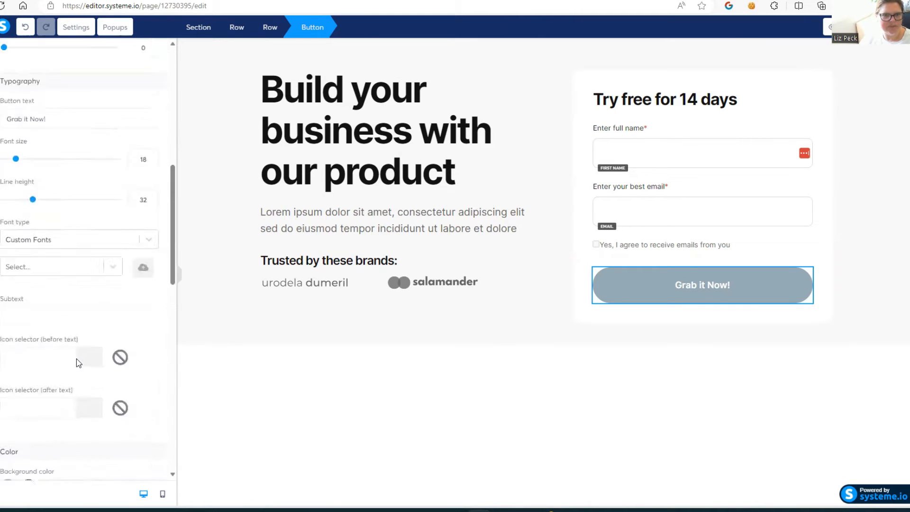
{"action": "left_click", "coordinate": [361, 112]}
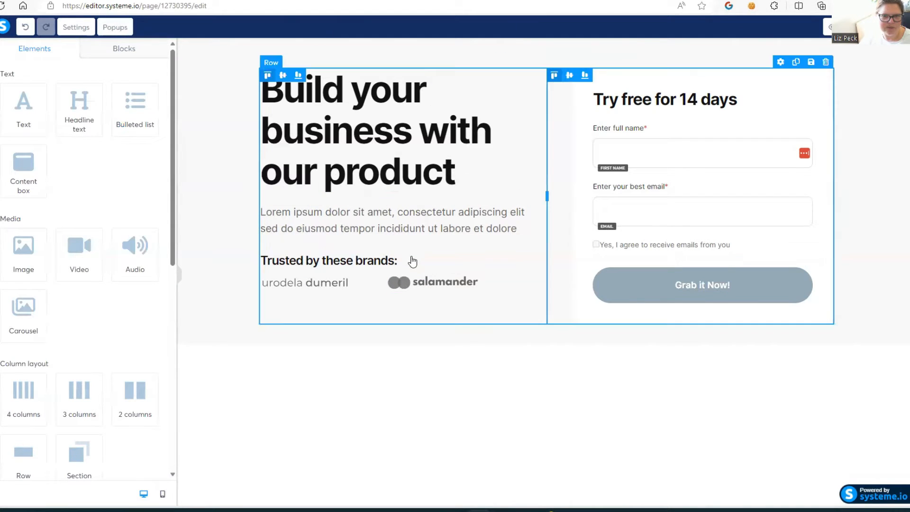
Step: Delete the salamander logo and the row holding the other brand logo under "Trusted by these brands:"
{"action": "left_click", "coordinate": [498, 266]}
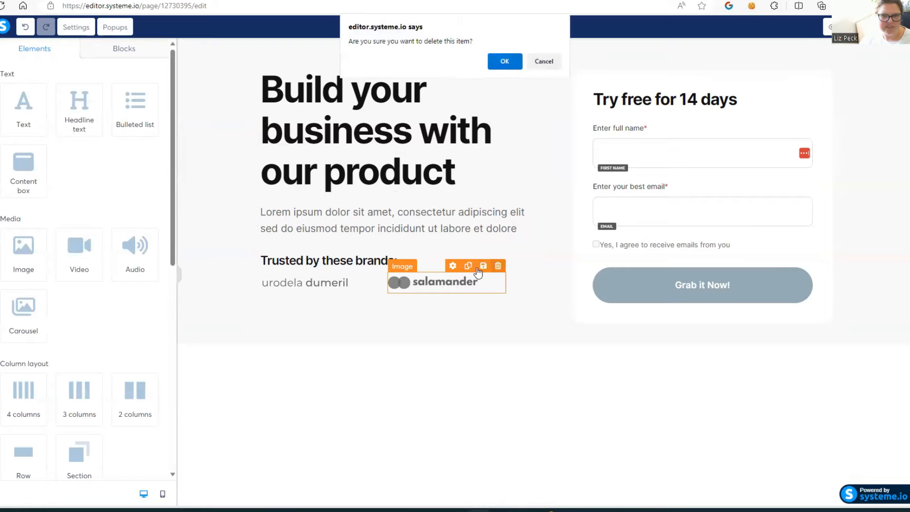
{"action": "left_click", "coordinate": [497, 63]}
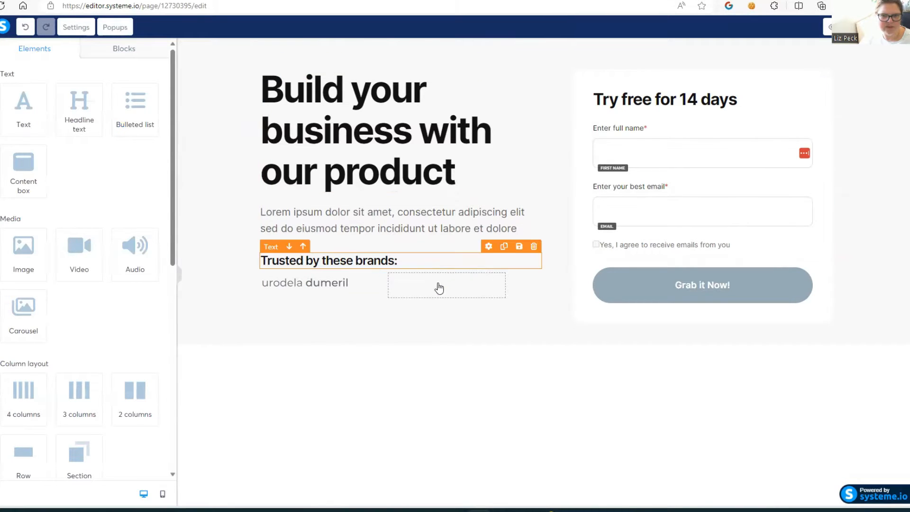
{"action": "left_click", "coordinate": [499, 269]}
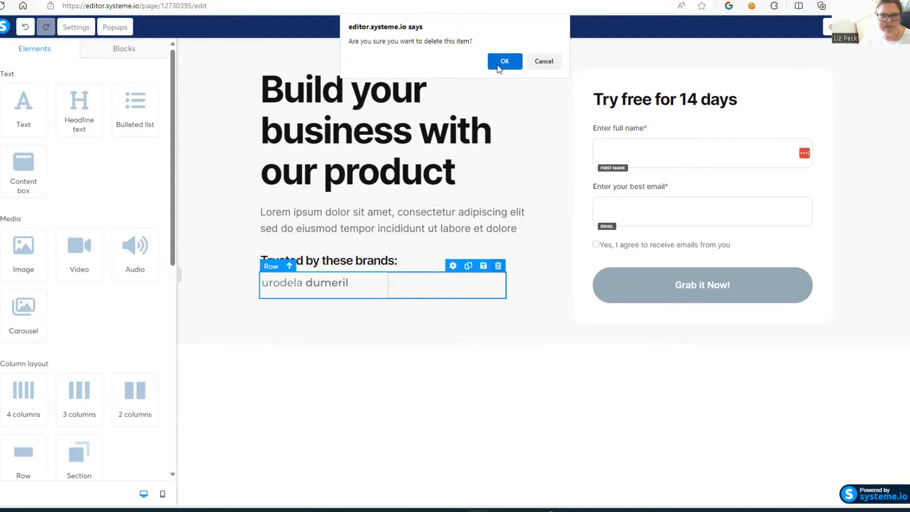
{"action": "left_click", "coordinate": [500, 65]}
Step: Delete the "Trusted by these brands:" text and the Lorem ipsum paragraph below the main headline
{"action": "left_click", "coordinate": [530, 248]}
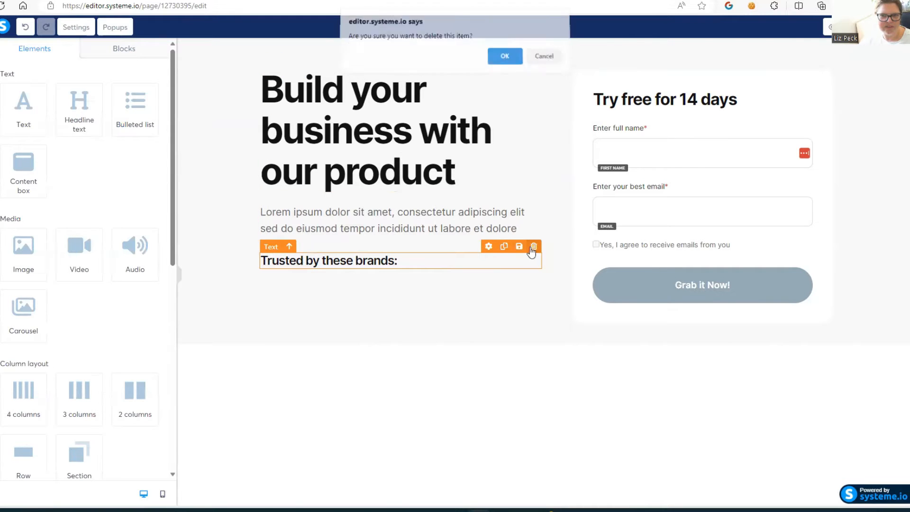
{"action": "left_click", "coordinate": [504, 64]}
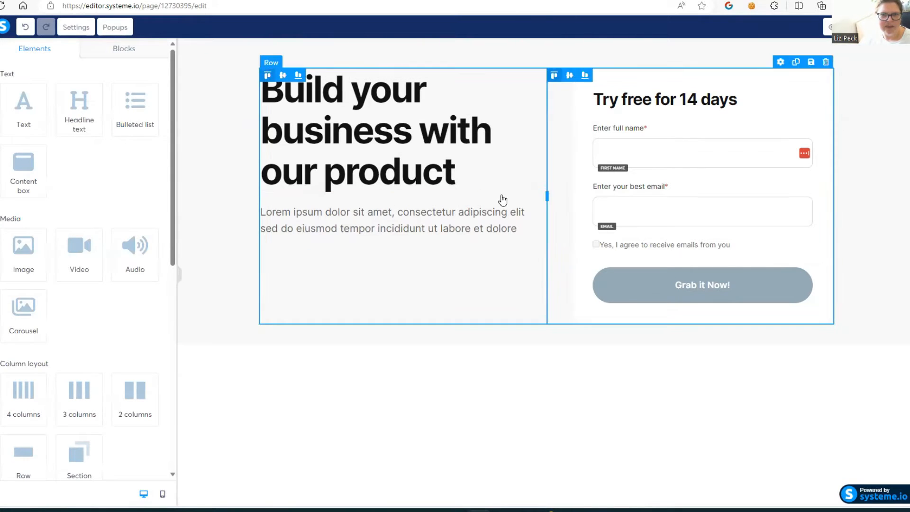
{"action": "left_click", "coordinate": [533, 198]}
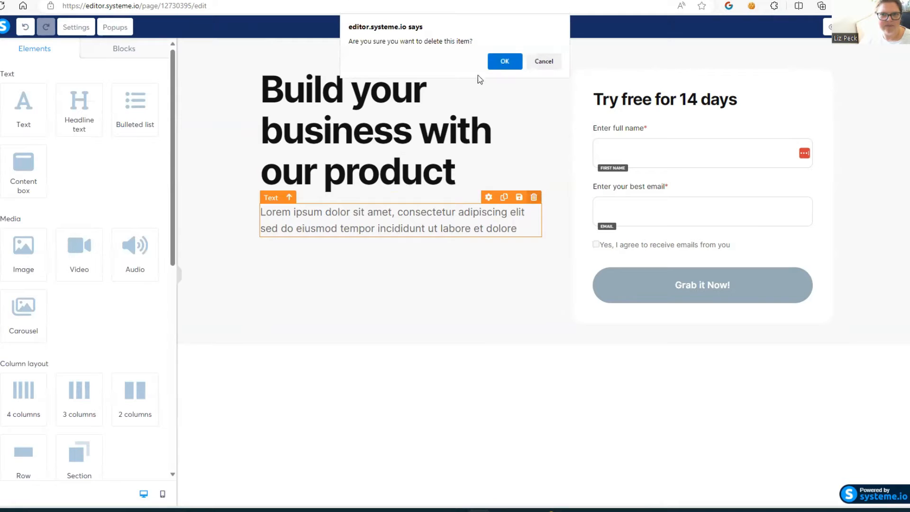
{"action": "left_click", "coordinate": [502, 63]}
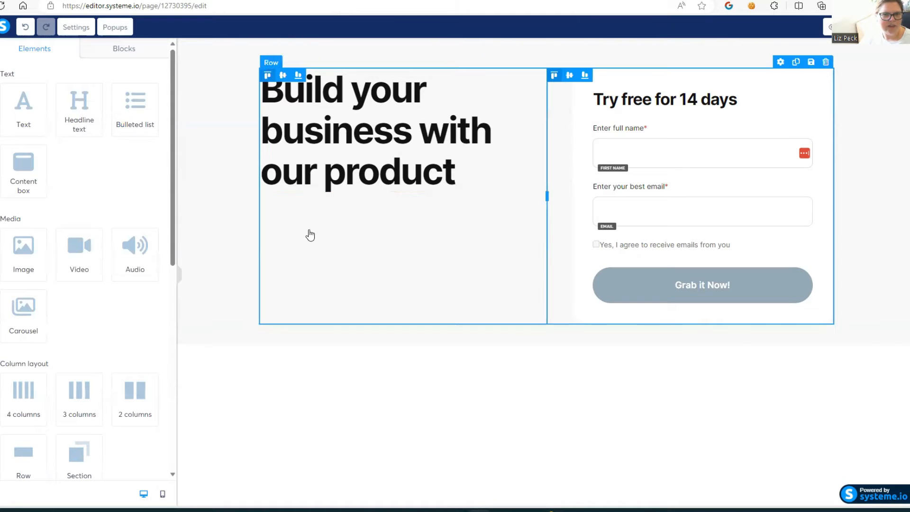
Step: Add an image element below the main headline and upload the DesignerDust Mockups picture from the Downloads folder into it
{"action": "left_click_drag", "start_coordinate": [15, 257], "coordinate": [338, 172]}
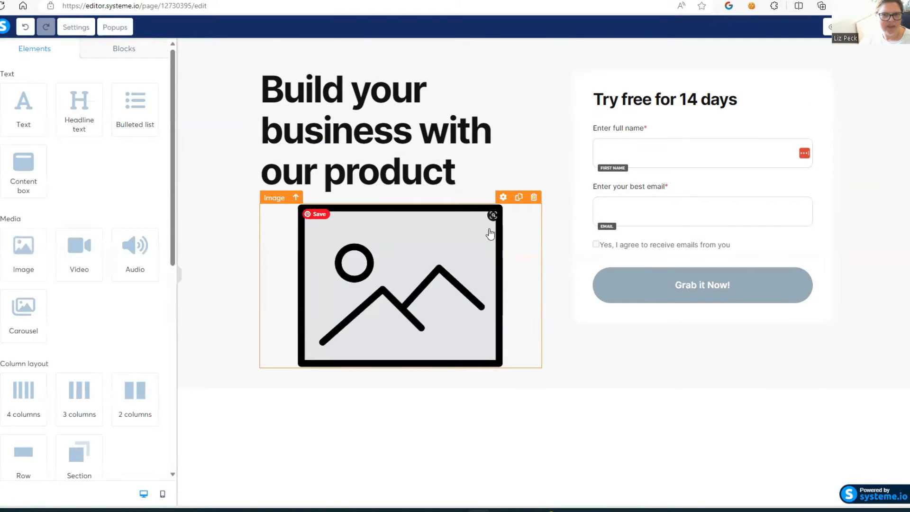
{"action": "left_click", "coordinate": [503, 198]}
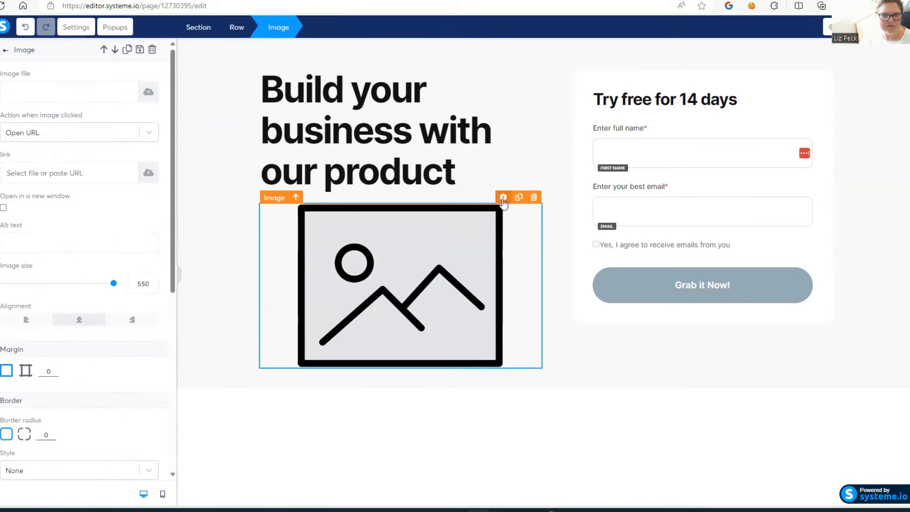
{"action": "left_click", "coordinate": [148, 94]}
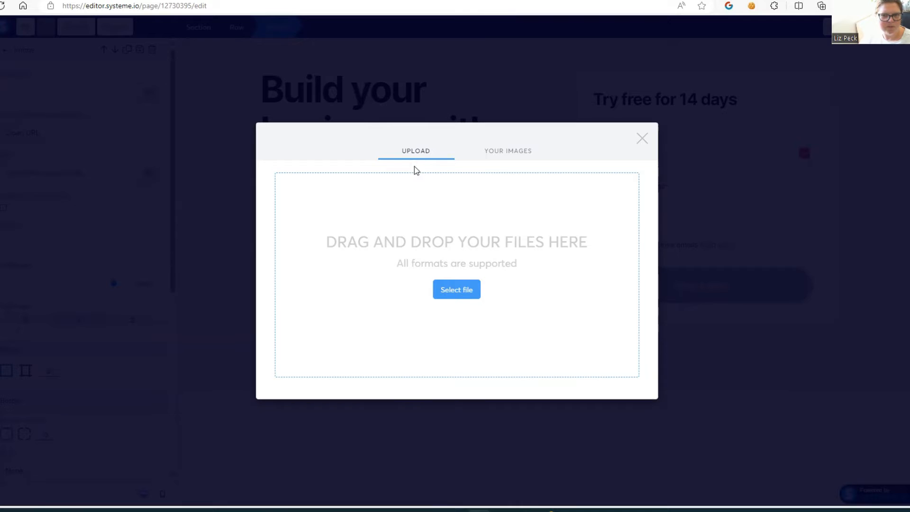
{"action": "left_click", "coordinate": [459, 290]}
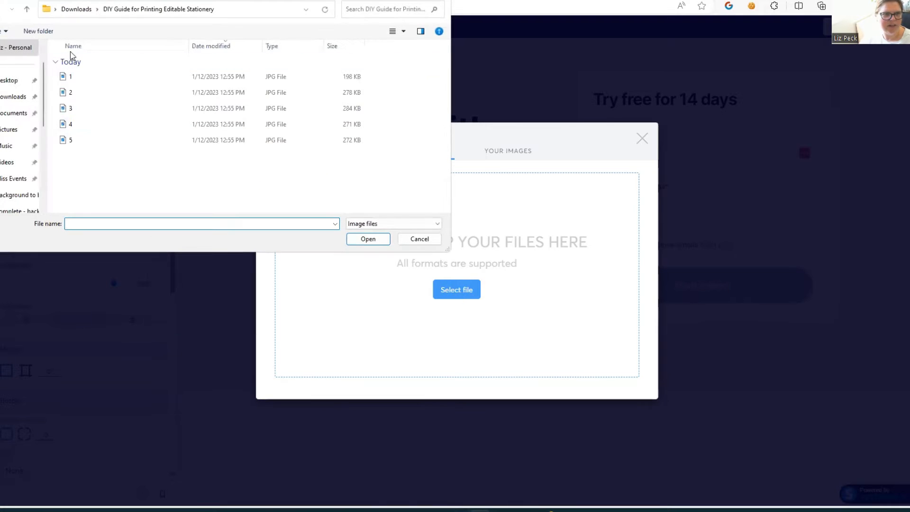
{"action": "left_click", "coordinate": [2, 99]}
{"action": "left_click", "coordinate": [101, 126]}
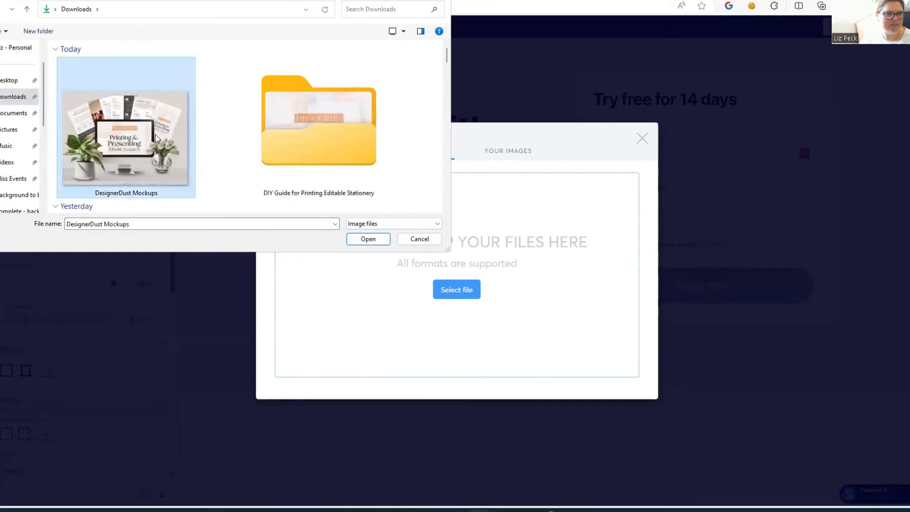
{"action": "left_click", "coordinate": [366, 240]}
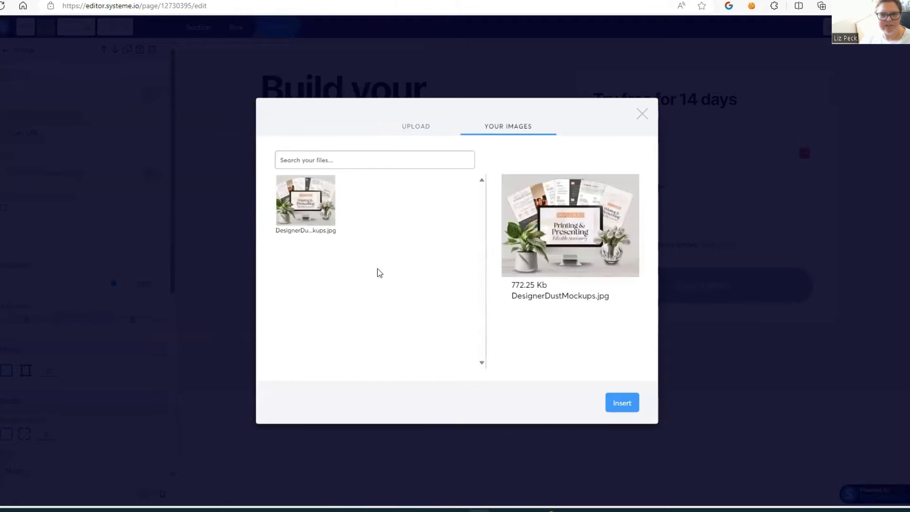
{"action": "left_click", "coordinate": [616, 403]}
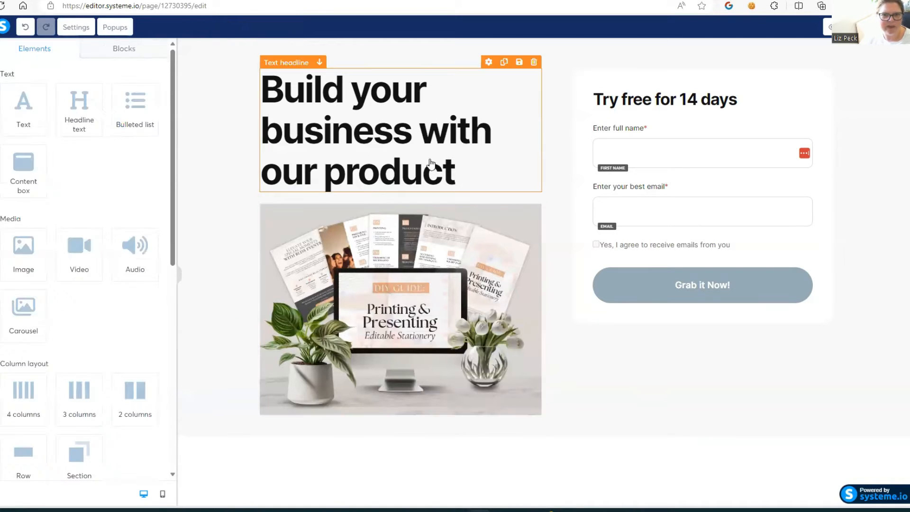
Step: Delete the "Build your business with our product" headline above the mockup image
{"action": "left_click", "coordinate": [533, 63]}
{"action": "left_click", "coordinate": [504, 61]}
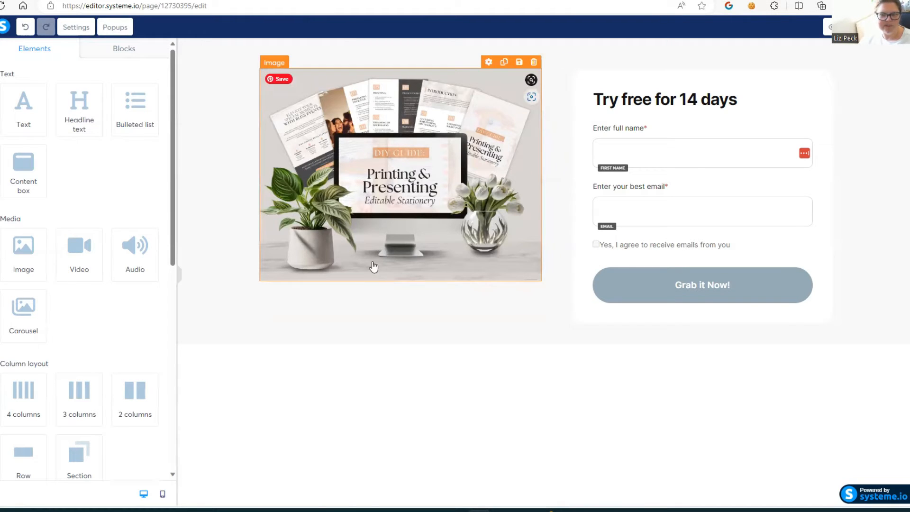
Step: Replace the form heading "Try free for 14 days" with "Grab your free DIY Guide"
{"action": "left_click", "coordinate": [712, 105]}
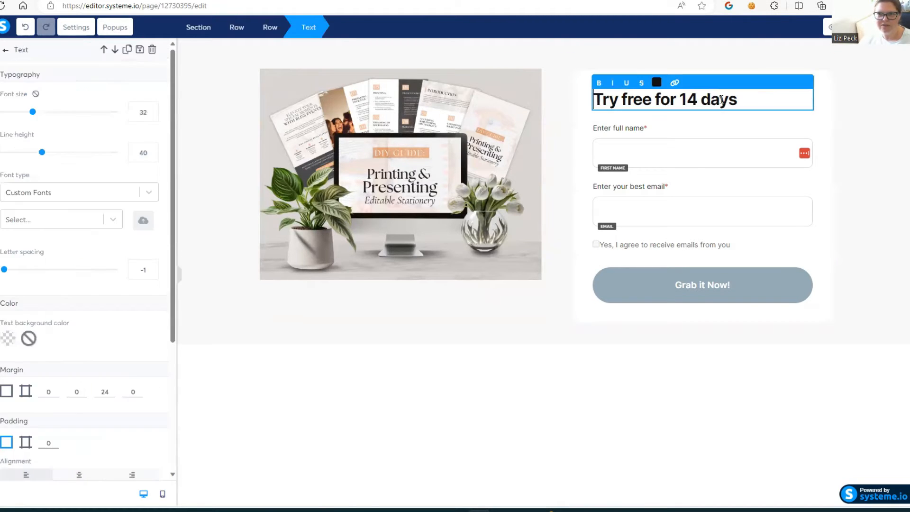
{"action": "left_click_drag", "start_coordinate": [744, 98], "coordinate": [595, 102]}
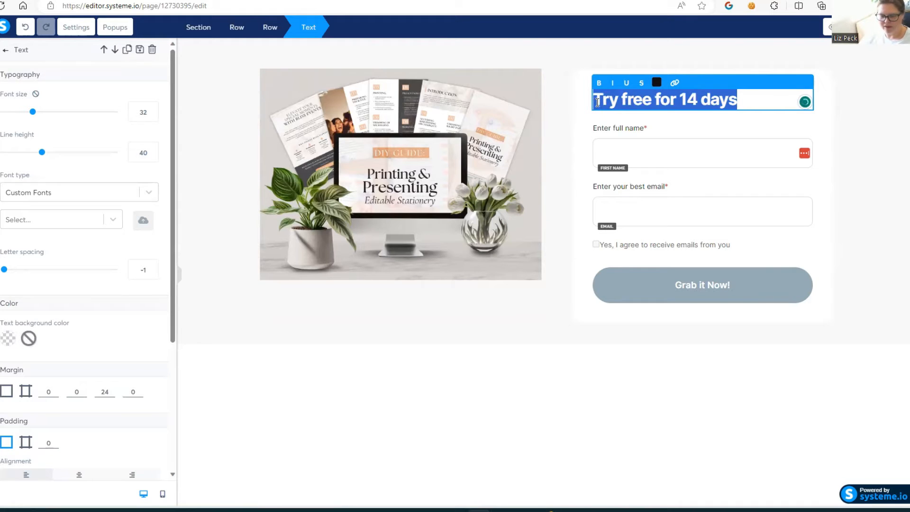
{"action": "type", "text": "Grab your free"}
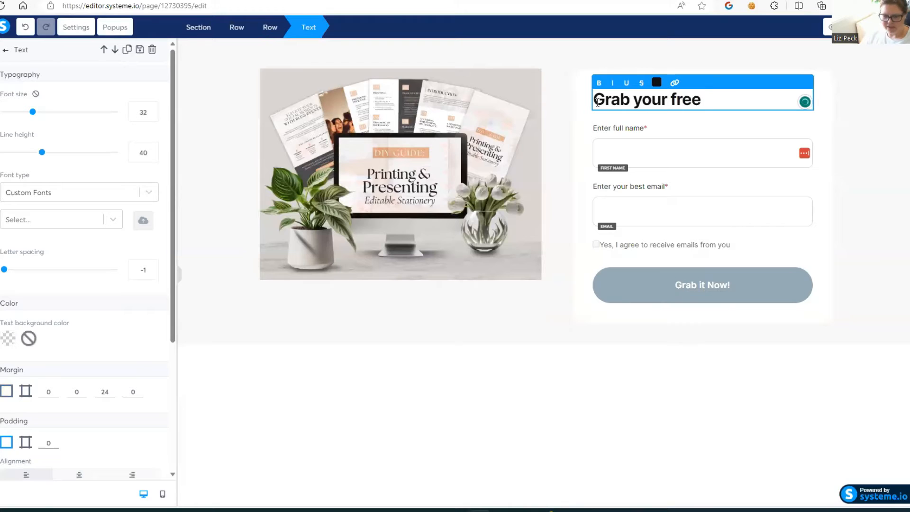
{"action": "type", "text": " DIY G"}
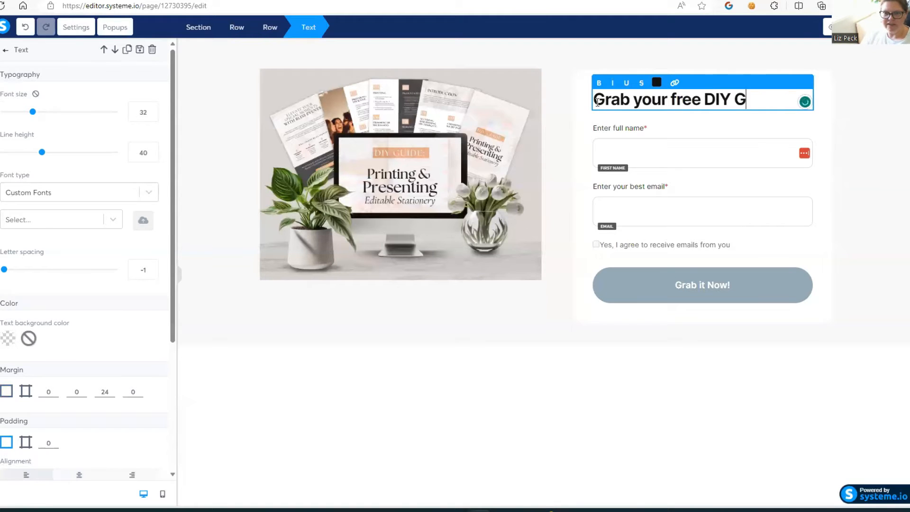
{"action": "type", "text": "uide here"}
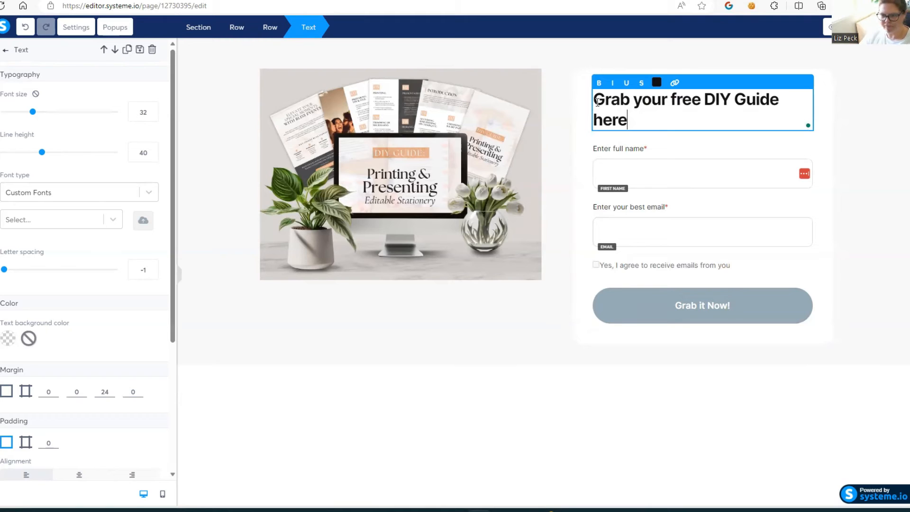
{"action": "key", "text": "BackSpace"}
{"action": "key", "text": "BackSpace"}
{"action": "key", "text": "BackSpace"}
{"action": "key", "text": "BackSpace"}
{"action": "key", "text": "BackSpace"}
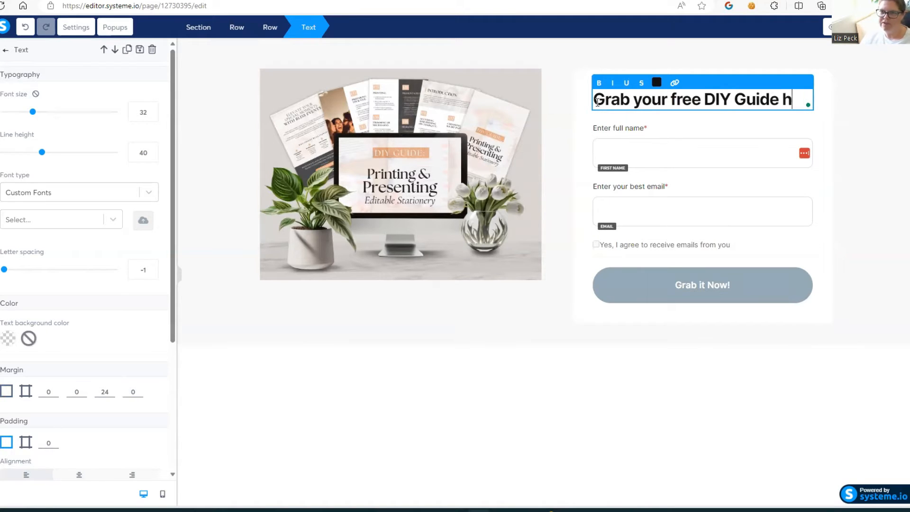
{"action": "left_click", "coordinate": [843, 141]}
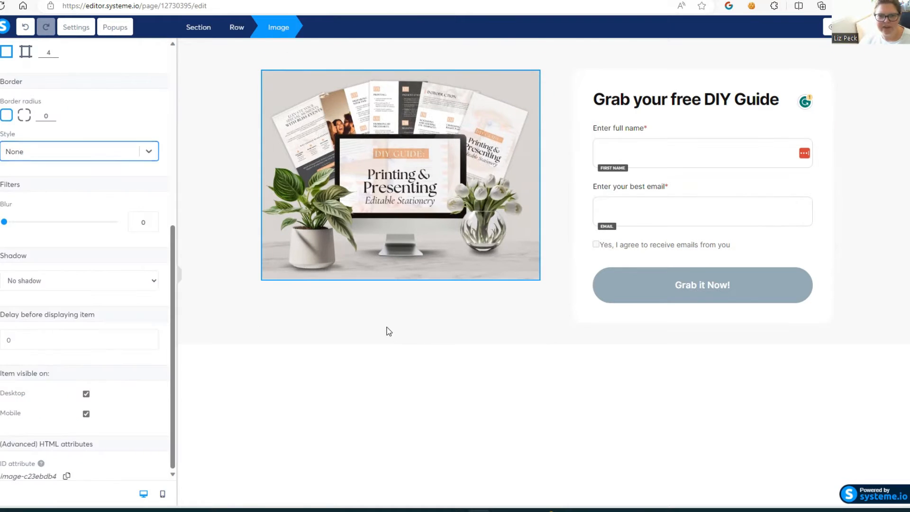
Step: Set the background color of the section behind the image and form to hex FFFAFA
{"action": "left_click", "coordinate": [387, 330]}
{"action": "left_click", "coordinate": [209, 174]}
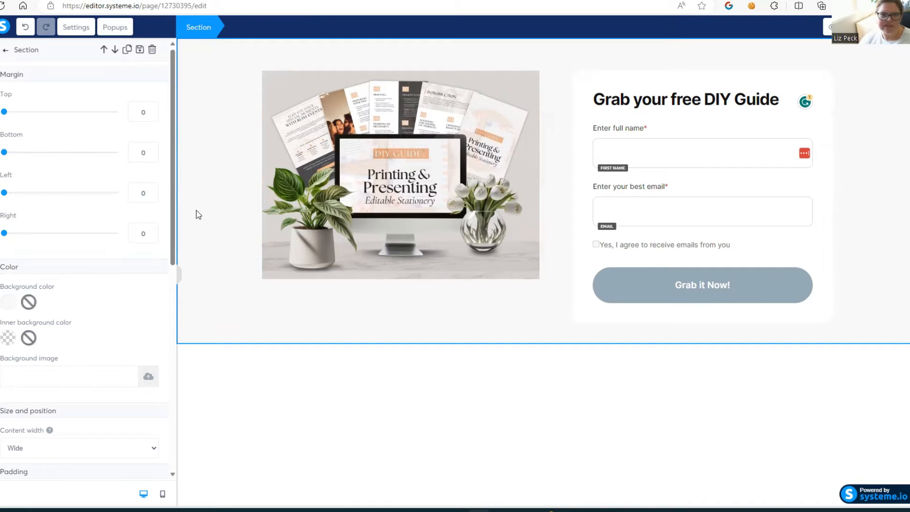
{"action": "left_click", "coordinate": [8, 304]}
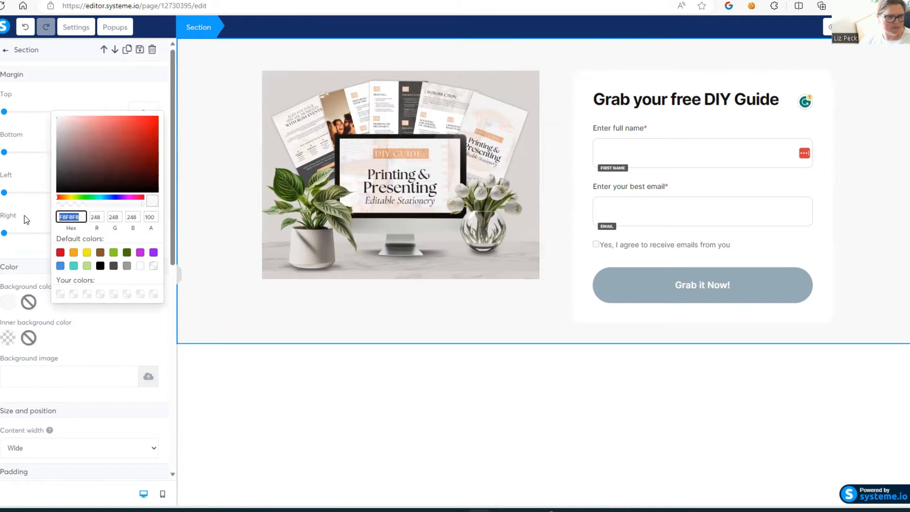
{"action": "type", "text": "#FFFAFA"}
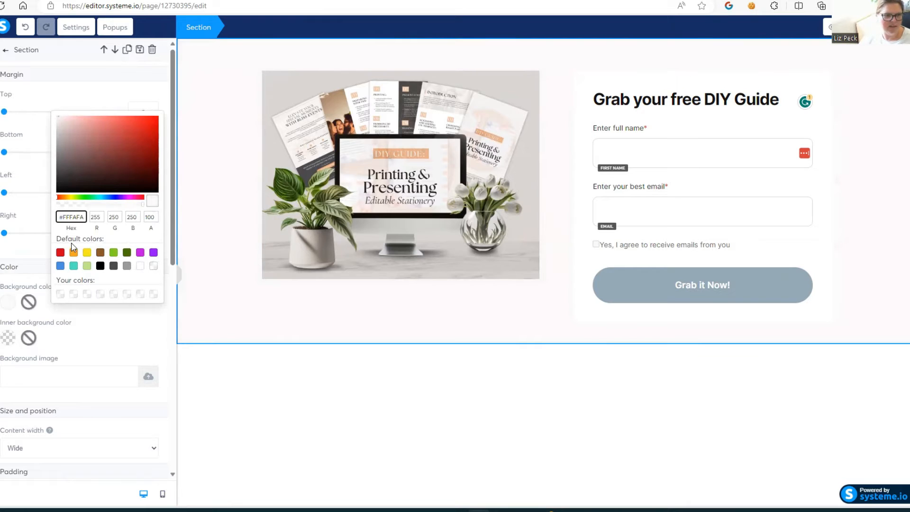
{"action": "left_click", "coordinate": [229, 389]}
{"action": "left_click", "coordinate": [240, 392]}
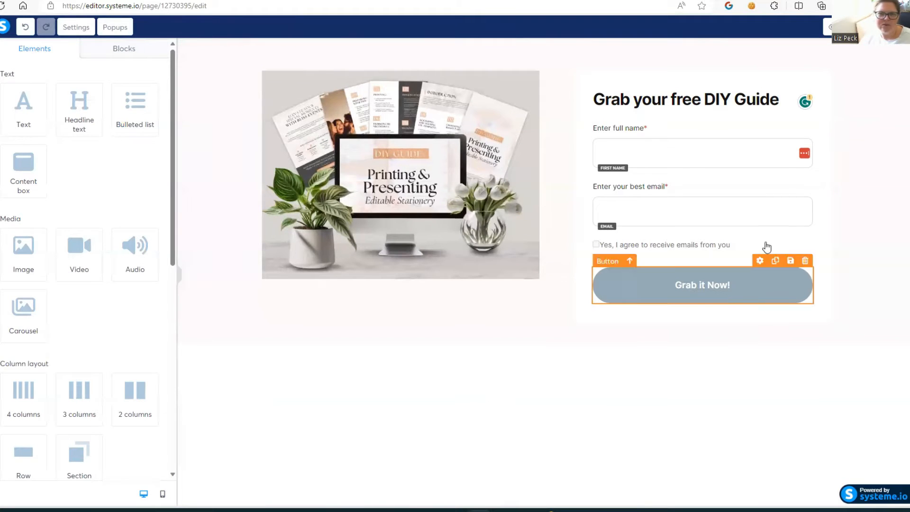
Step: Set the "Grab it Now!" button to redirect users to the next step after contact registration
{"action": "left_click", "coordinate": [662, 276]}
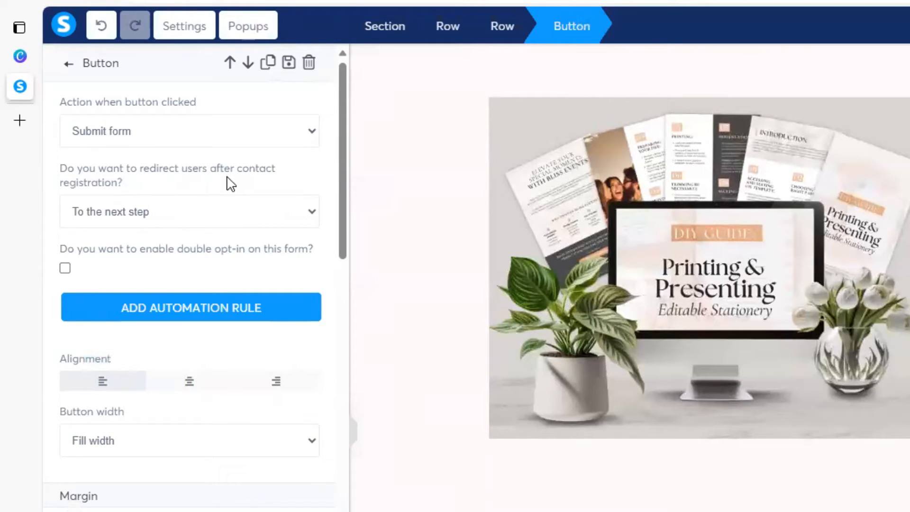
{"action": "left_click", "coordinate": [234, 211]}
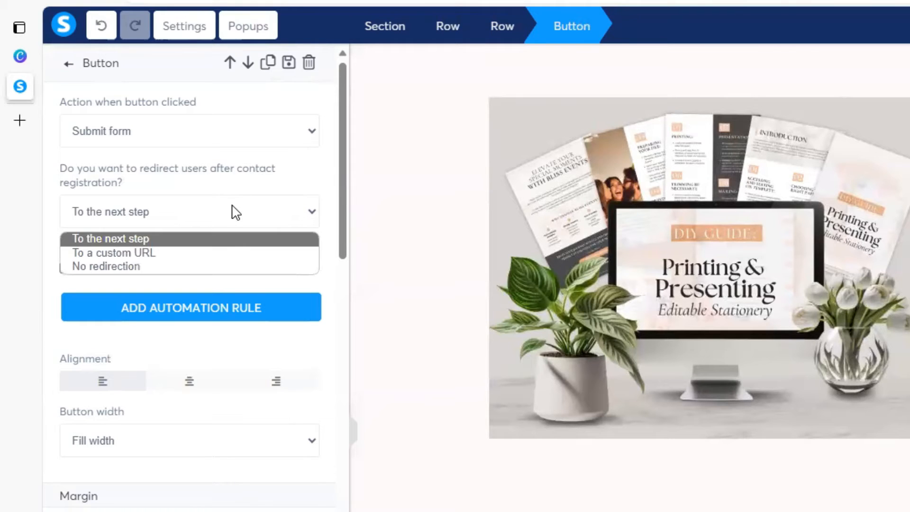
{"action": "left_click", "coordinate": [236, 212]}
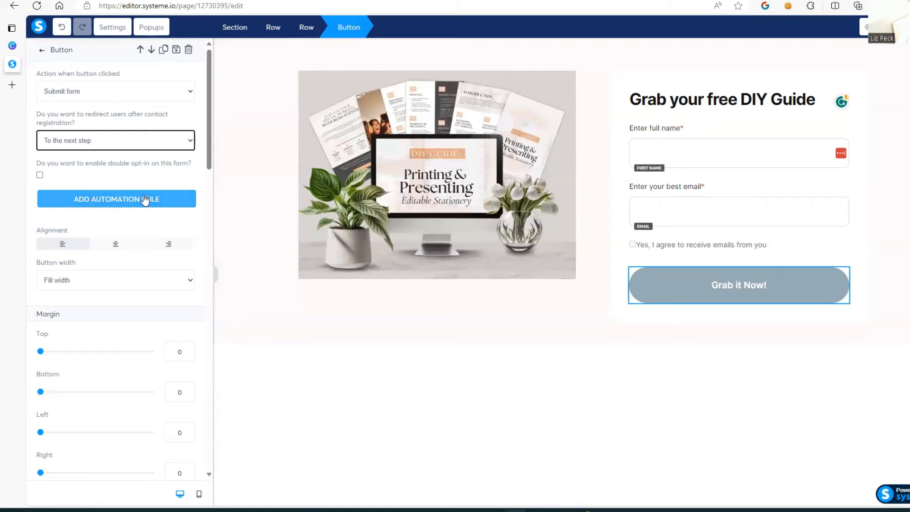
Step: Add an automation rule to the "Grab it Now!" button that gives contacts the StationeryGuide tag, and save it
{"action": "left_click", "coordinate": [129, 199]}
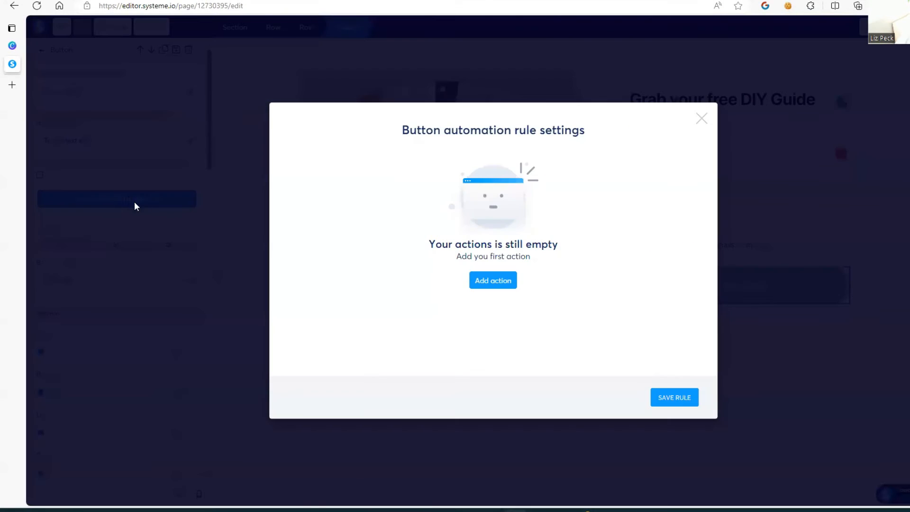
{"action": "left_click", "coordinate": [489, 283]}
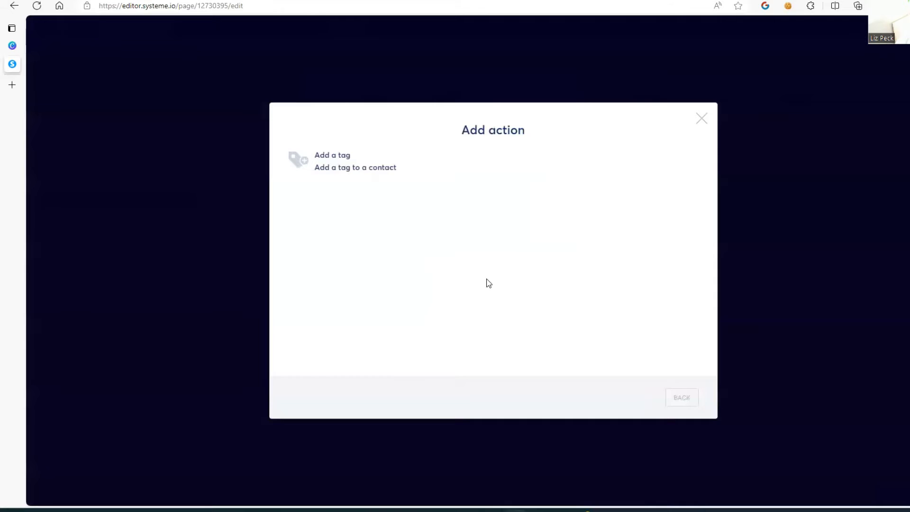
{"action": "left_click", "coordinate": [335, 155]}
{"action": "left_click", "coordinate": [316, 197]}
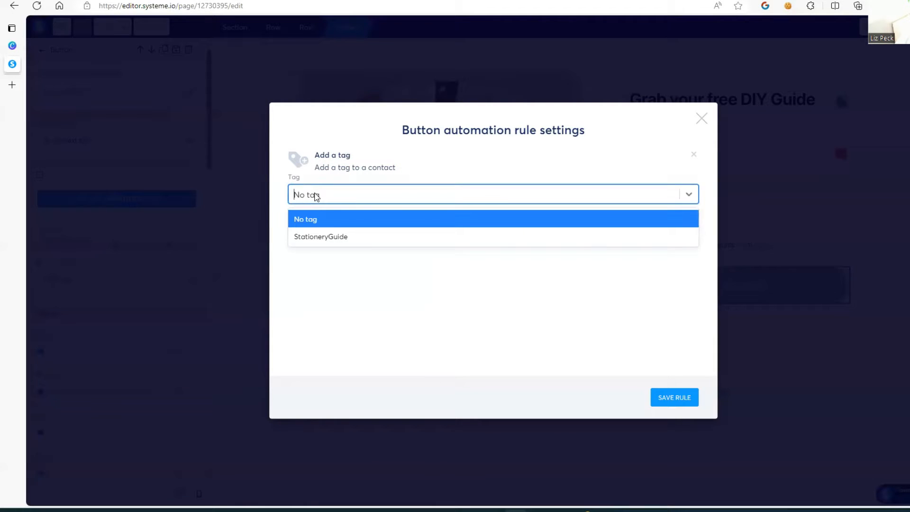
{"action": "left_click", "coordinate": [318, 238]}
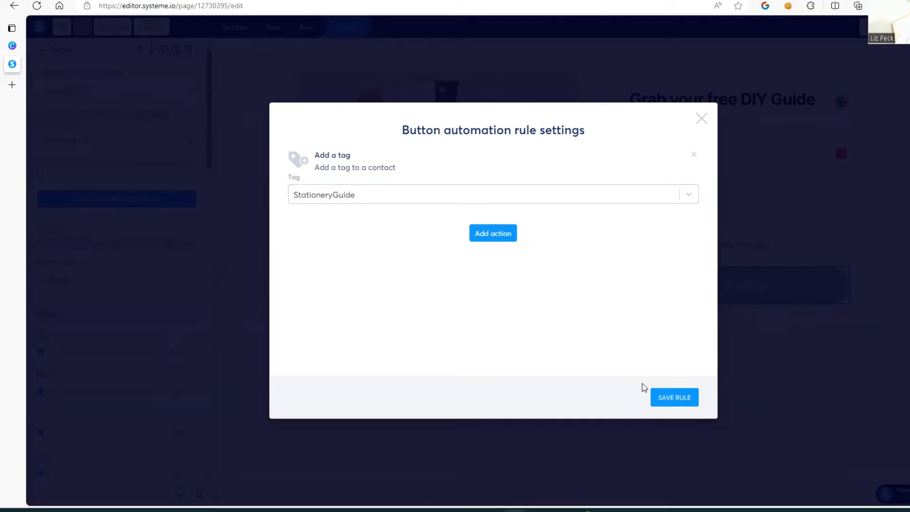
{"action": "left_click", "coordinate": [671, 395]}
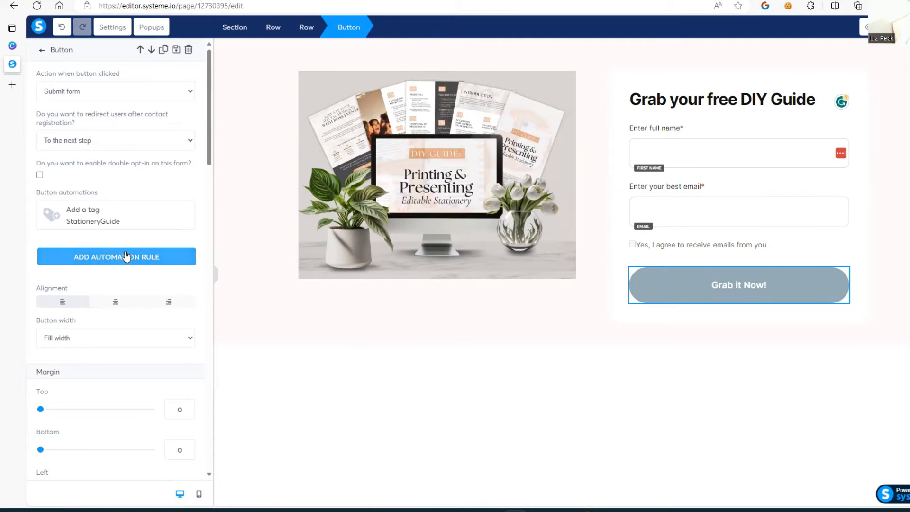
{"action": "scroll", "coordinate": [137, 268], "scroll_direction": "down", "scroll_amount": 8}
{"action": "scroll", "coordinate": [137, 265], "scroll_direction": "up", "scroll_amount": 10}
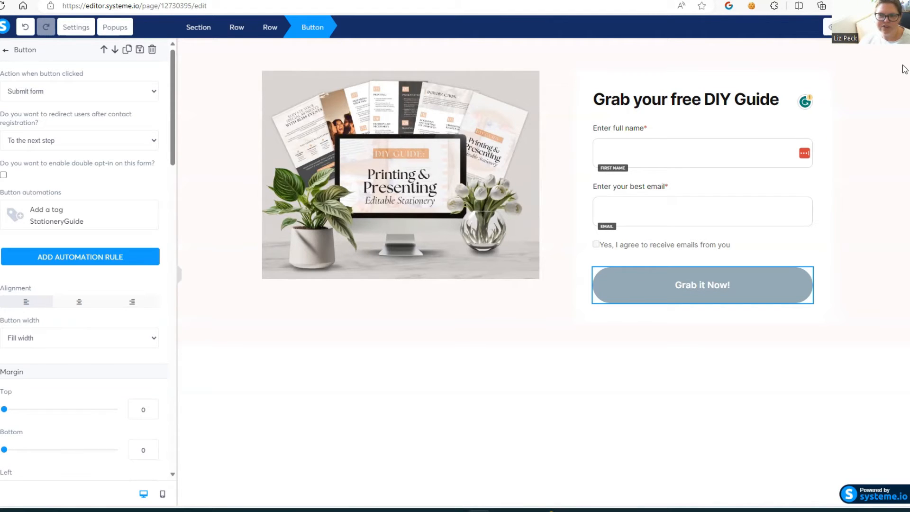
Step: Leave the squeeze page editor and apply the "Thanks! You're Awsome!" template to the Thank You / Download Page step
{"action": "left_click", "coordinate": [894, 27]}
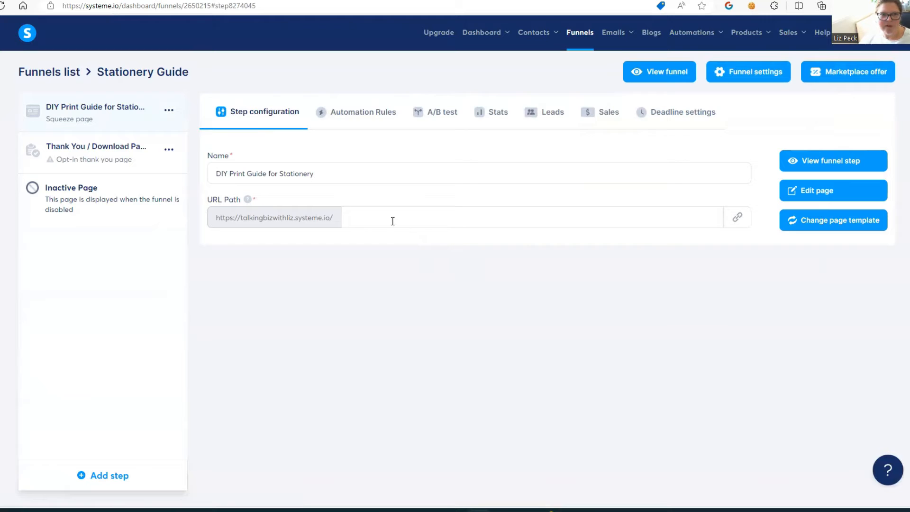
{"action": "left_click", "coordinate": [95, 152]}
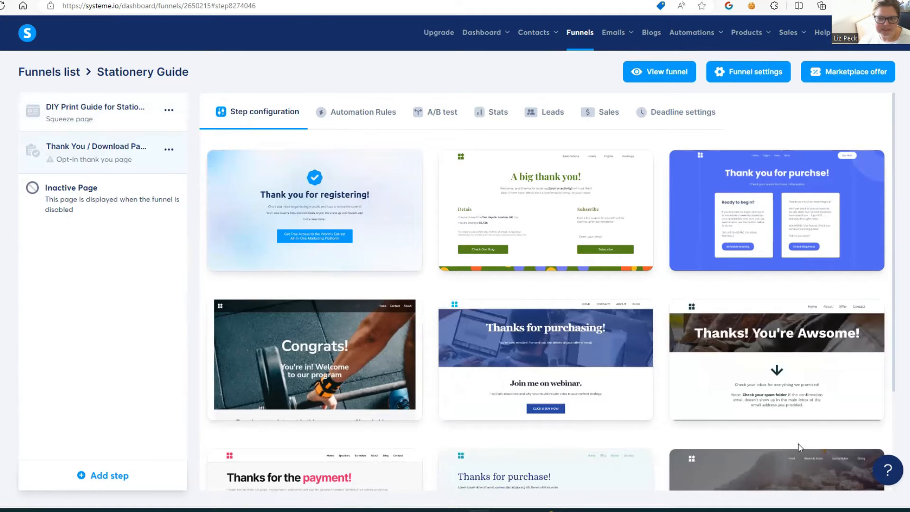
{"action": "mouse_move", "coordinate": [793, 376]}
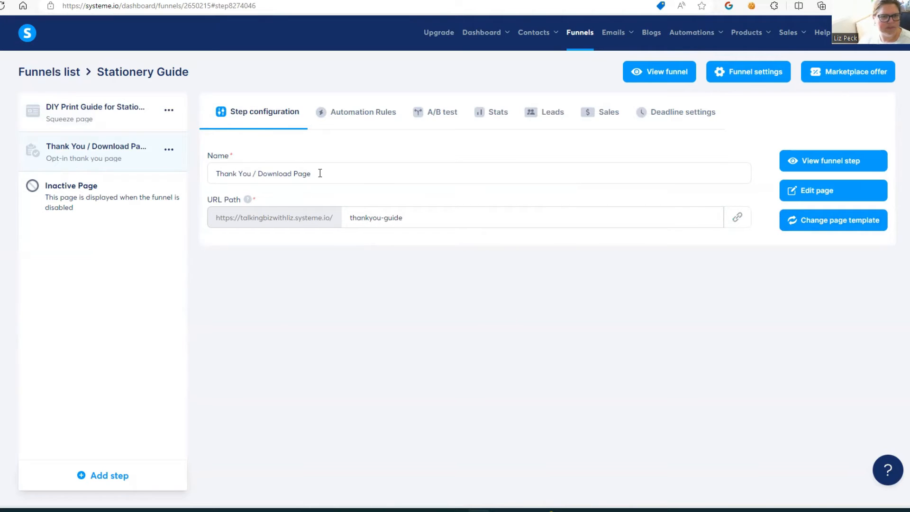
Step: Rename the thank-you funnel step as "Stationery Print Guide Thank You / Download Page"
{"action": "left_click", "coordinate": [216, 172]}
{"action": "type", "text": "Stationery"}
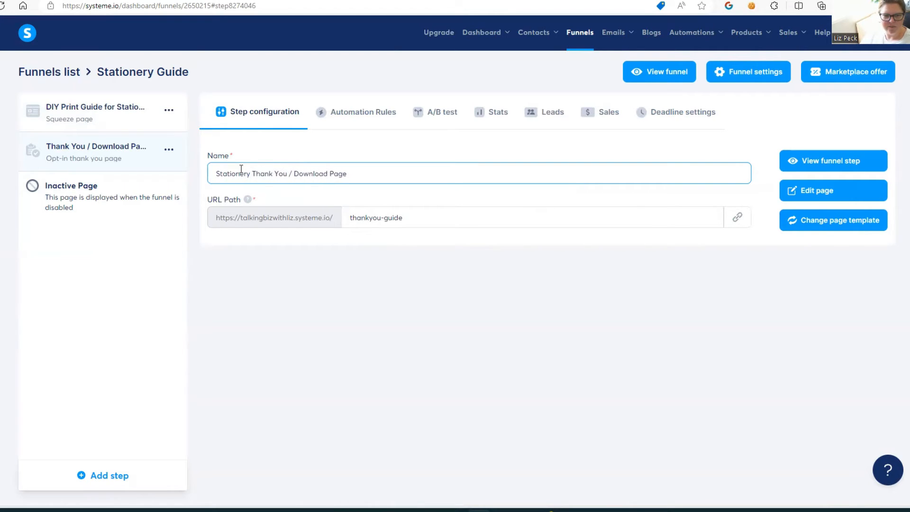
{"action": "type", "text": " Print Guide"}
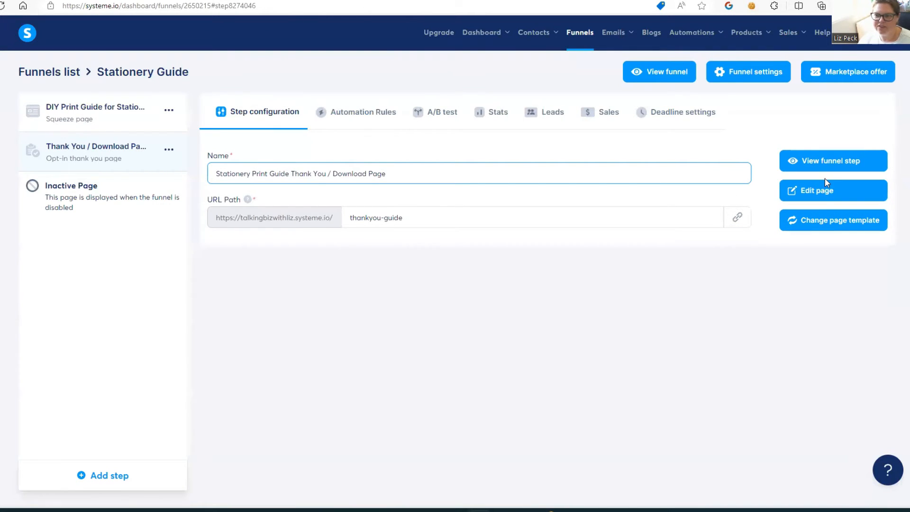
Step: Open the thank-you page for editing and delete its navigation header, social media and footer sections
{"action": "left_click", "coordinate": [825, 192]}
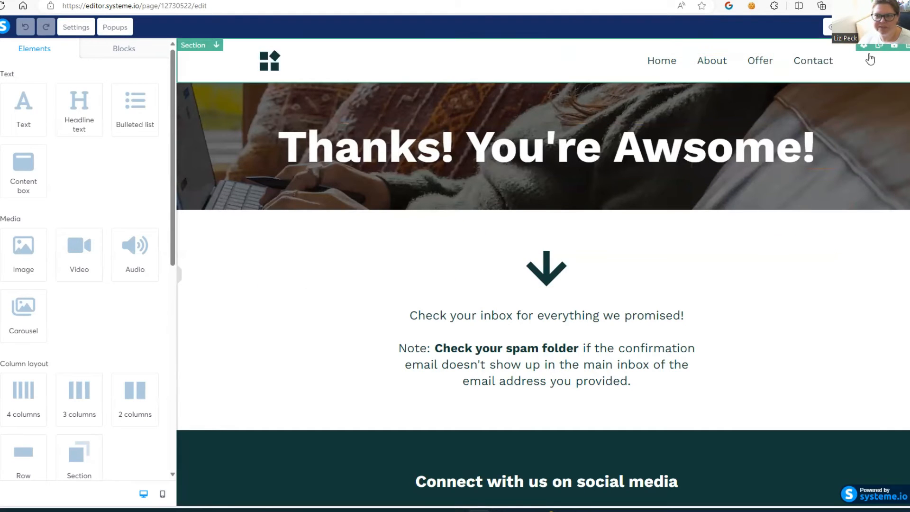
{"action": "left_click", "coordinate": [907, 46]}
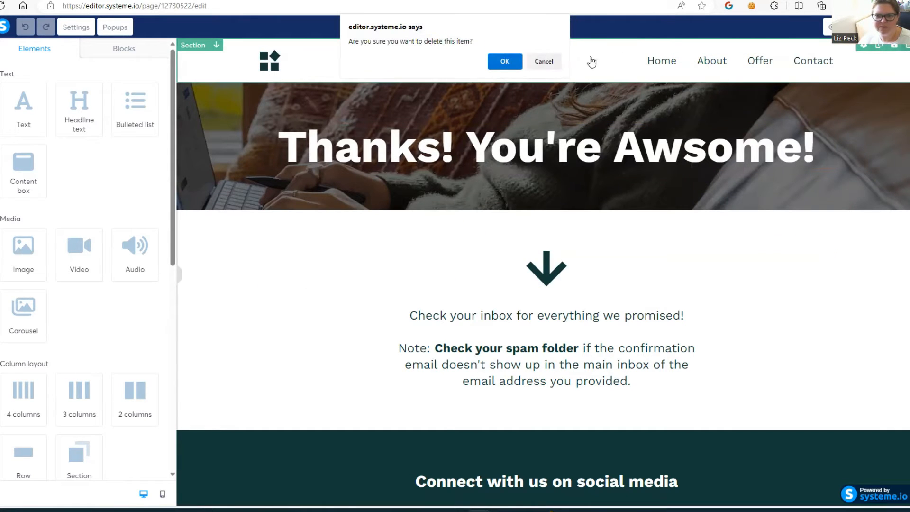
{"action": "left_click", "coordinate": [504, 61]}
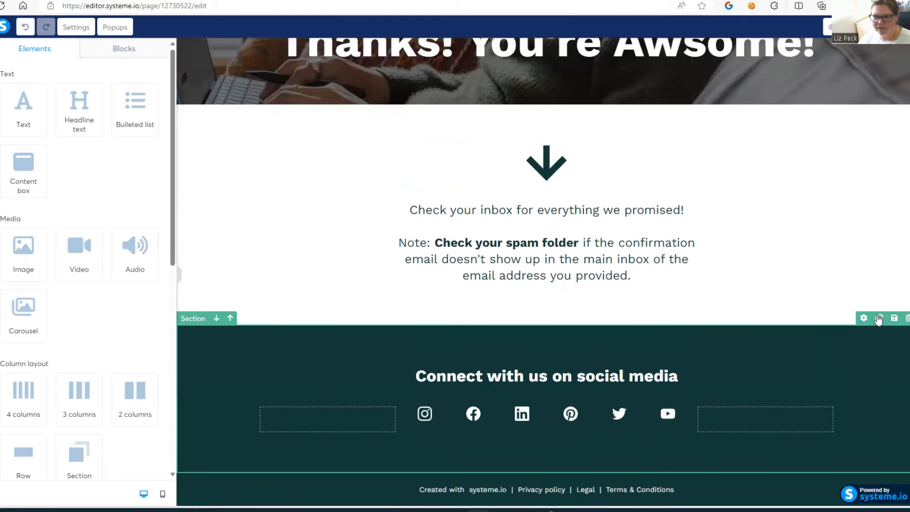
{"action": "left_click", "coordinate": [907, 318]}
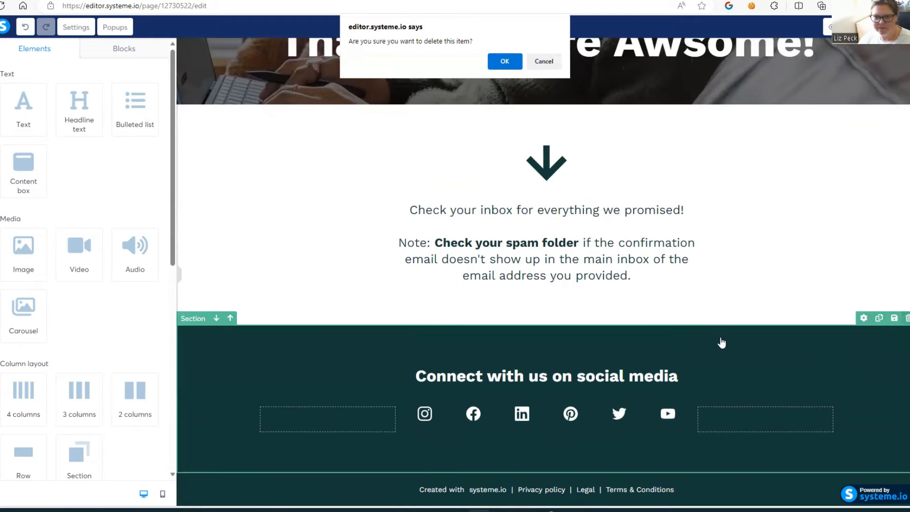
{"action": "left_click", "coordinate": [504, 61]}
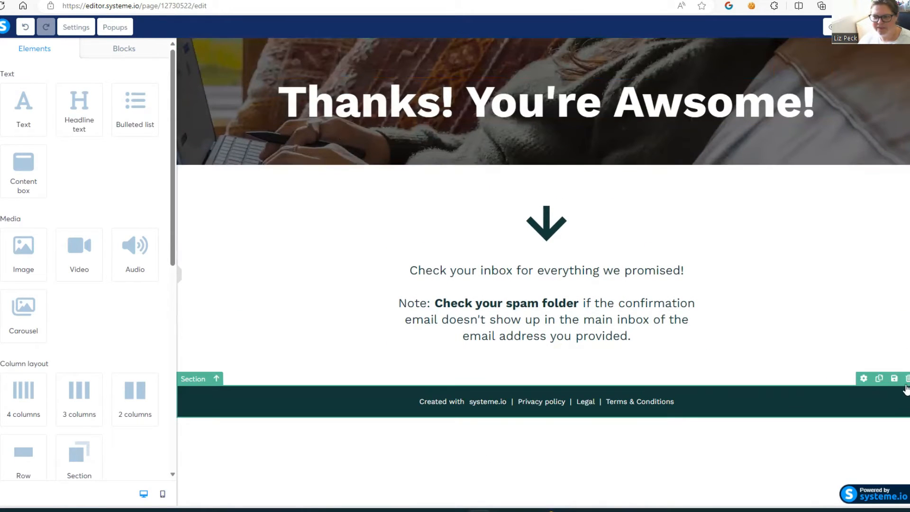
{"action": "left_click", "coordinate": [907, 378]}
{"action": "left_click", "coordinate": [503, 64]}
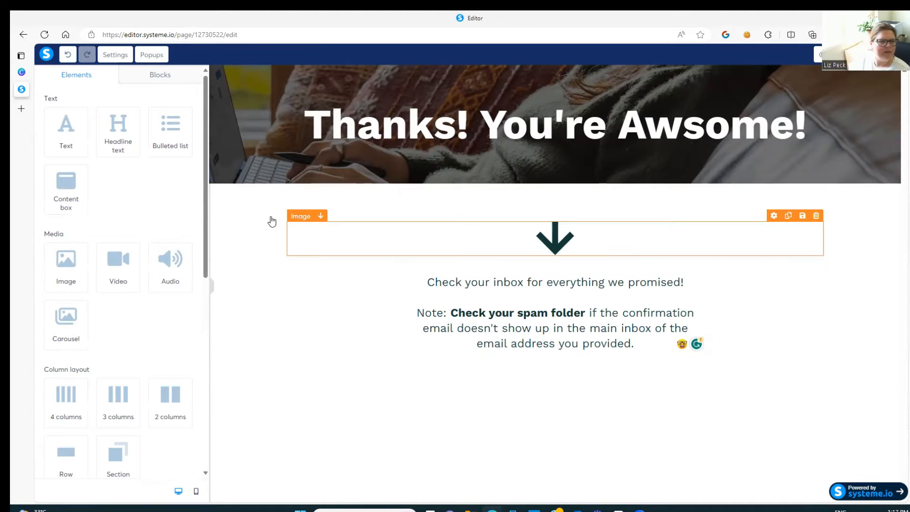
Step: Add a Button element below the spam folder note on the thank-you page
{"action": "scroll", "coordinate": [85, 219], "scroll_direction": "down", "scroll_amount": 5}
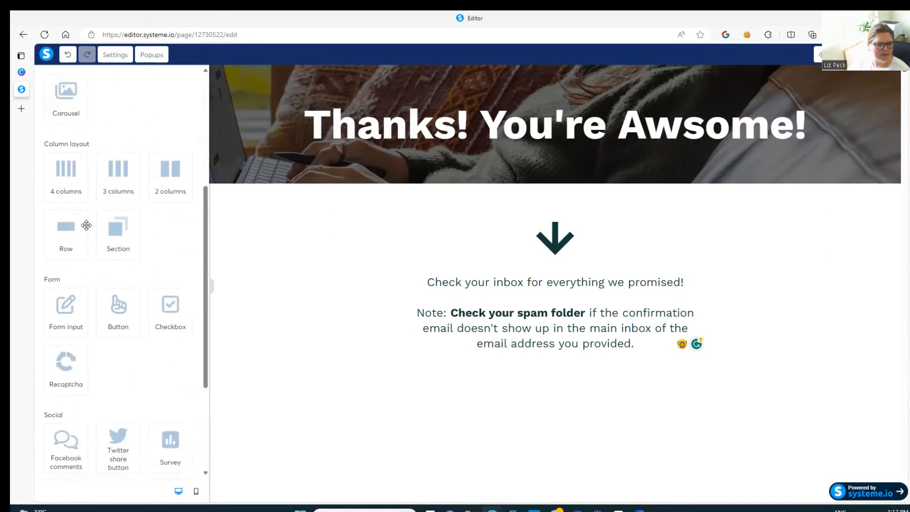
{"action": "scroll", "coordinate": [86, 226], "scroll_direction": "down", "scroll_amount": 1}
{"action": "left_click_drag", "start_coordinate": [119, 290], "coordinate": [571, 380]}
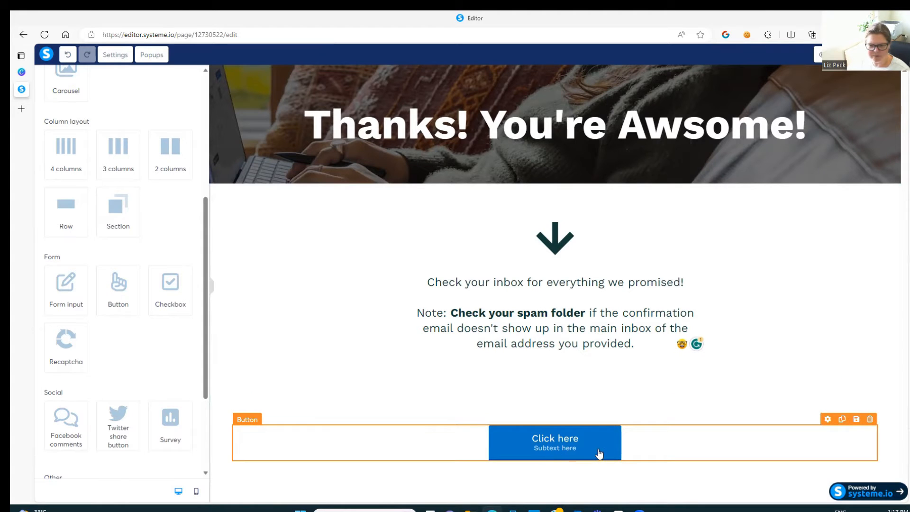
Step: Set the new button's text to "DOWNLOAD HERE"
{"action": "left_click", "coordinate": [828, 419]}
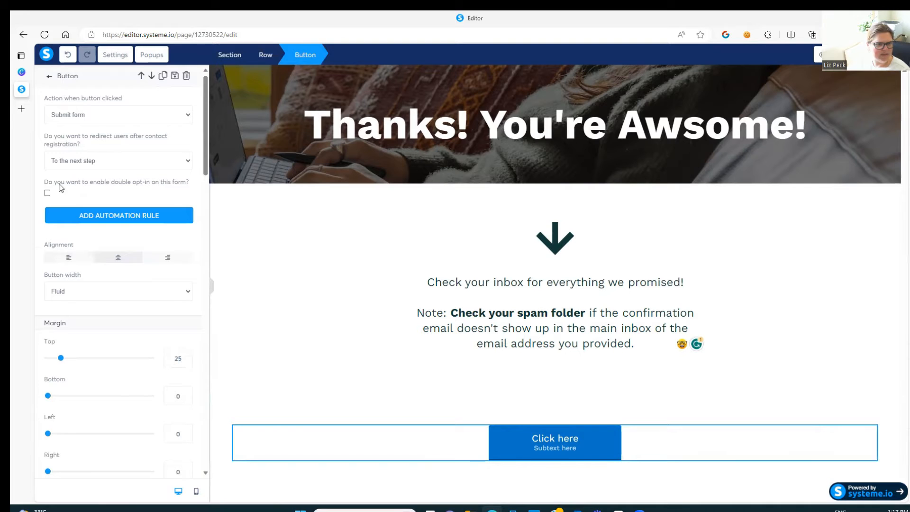
{"action": "scroll", "coordinate": [98, 265], "scroll_direction": "down", "scroll_amount": 3}
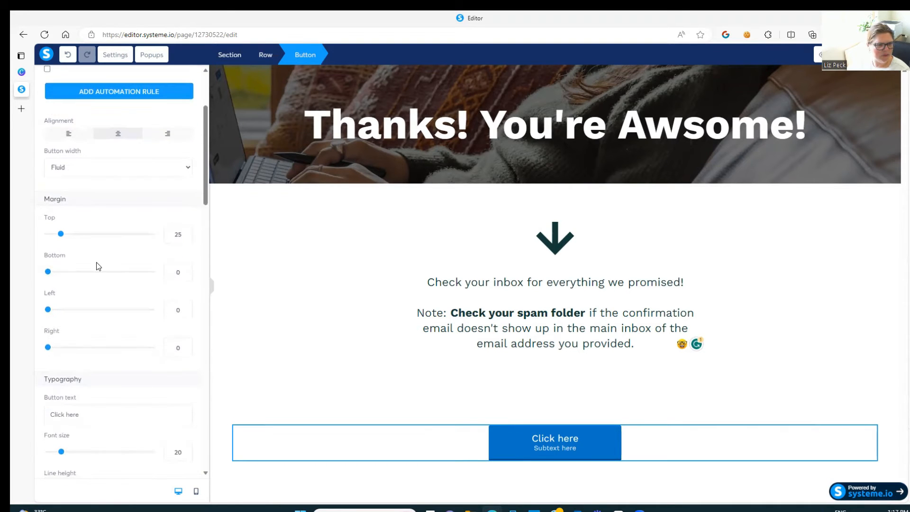
{"action": "scroll", "coordinate": [98, 266], "scroll_direction": "down", "scroll_amount": 3}
{"action": "left_click_drag", "start_coordinate": [77, 290], "coordinate": [43, 293]}
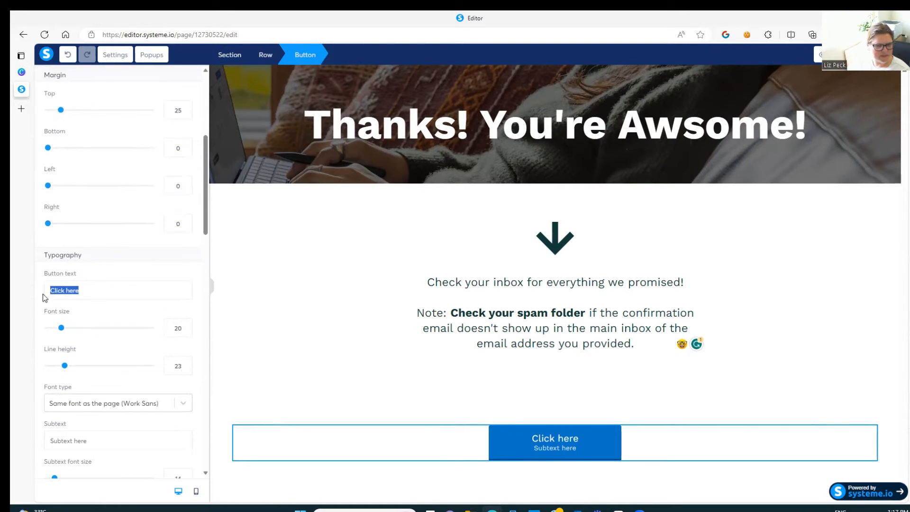
{"action": "type", "text": "DOWNLO"}
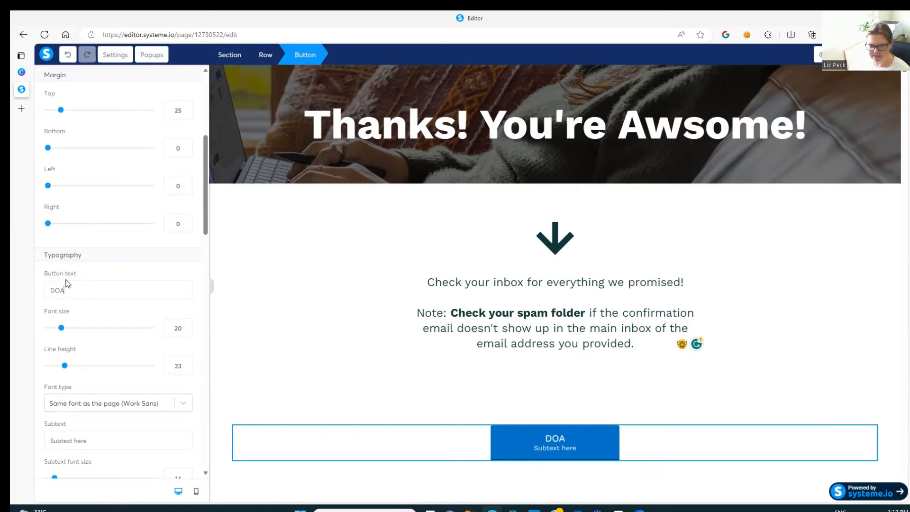
{"action": "key", "text": "BackSpace"}
{"action": "key", "text": "BackSpace"}
{"action": "key", "text": "BackSpace"}
{"action": "type", "text": "NLOAD HERE"}
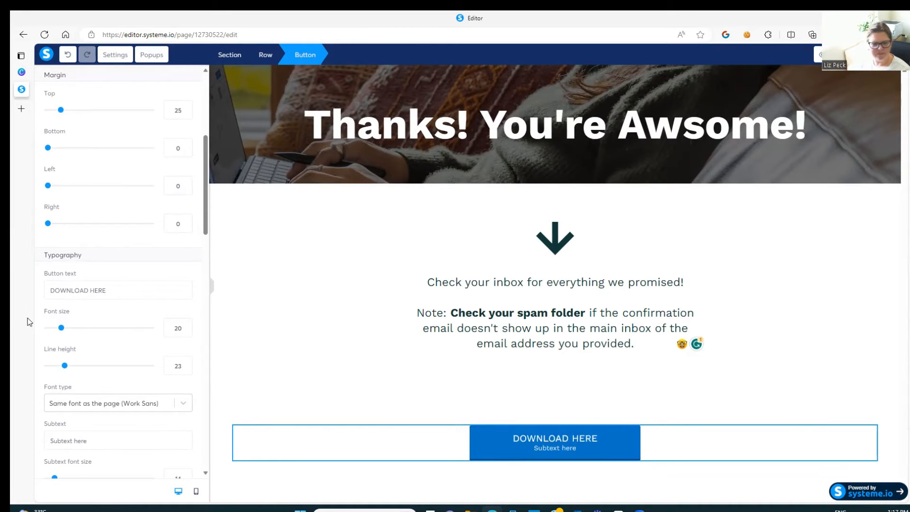
Step: Set the download button's subtext to "free DIY Stationery Print Guide"
{"action": "left_click_drag", "start_coordinate": [100, 439], "coordinate": [30, 442]}
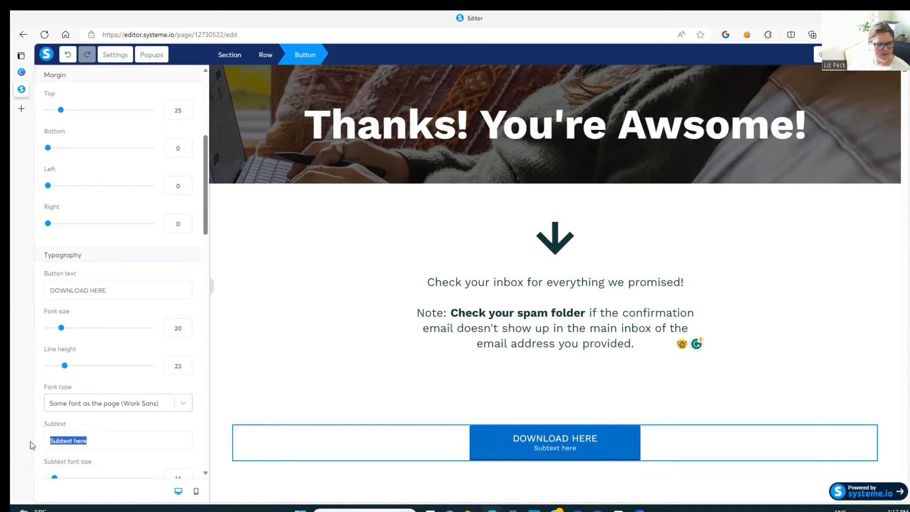
{"action": "type", "text": "INS"}
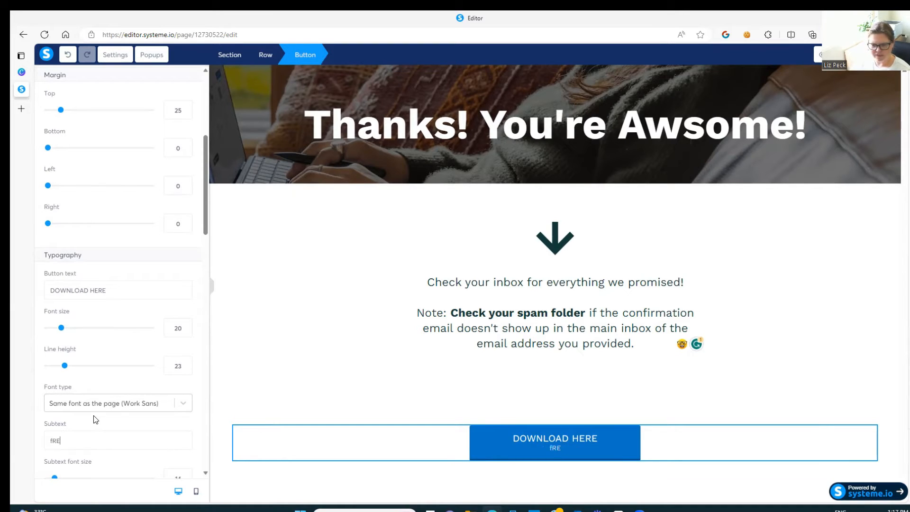
{"action": "key", "text": "BackSpace"}
{"action": "key", "text": "BackSpace"}
{"action": "key", "text": "BackSpace"}
{"action": "type", "text": "free"}
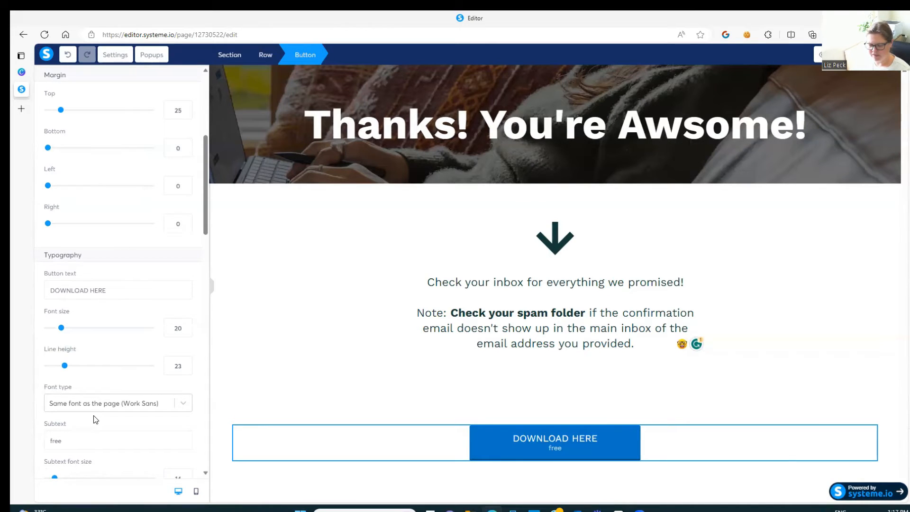
{"action": "type", "text": " DIY "}
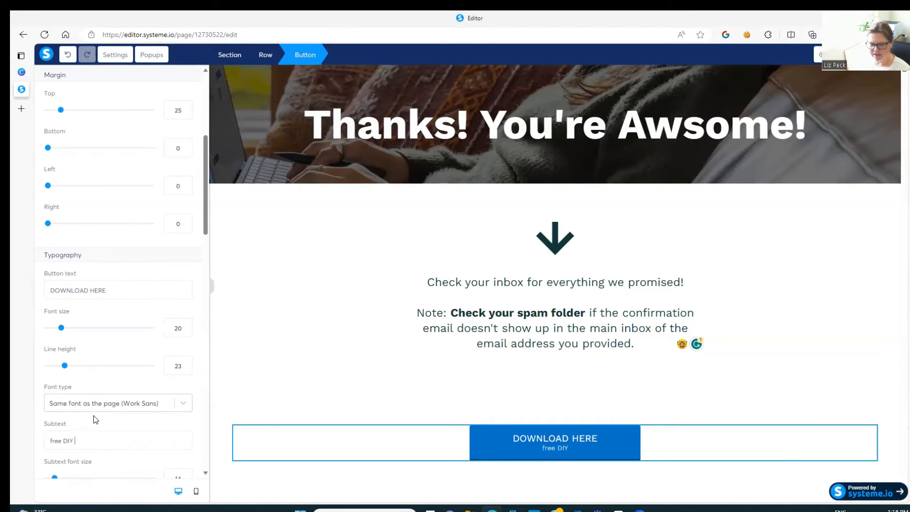
{"action": "type", "text": "Stationery Prin"}
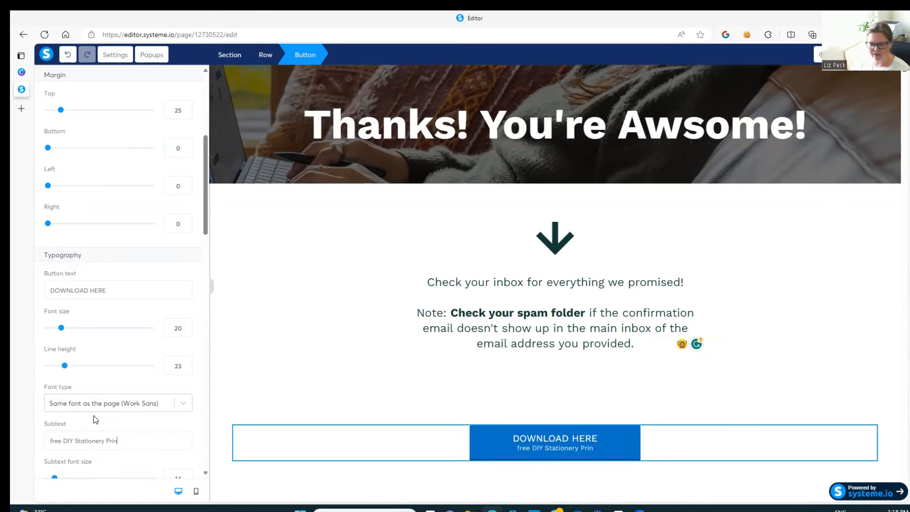
{"action": "type", "text": "t Guide"}
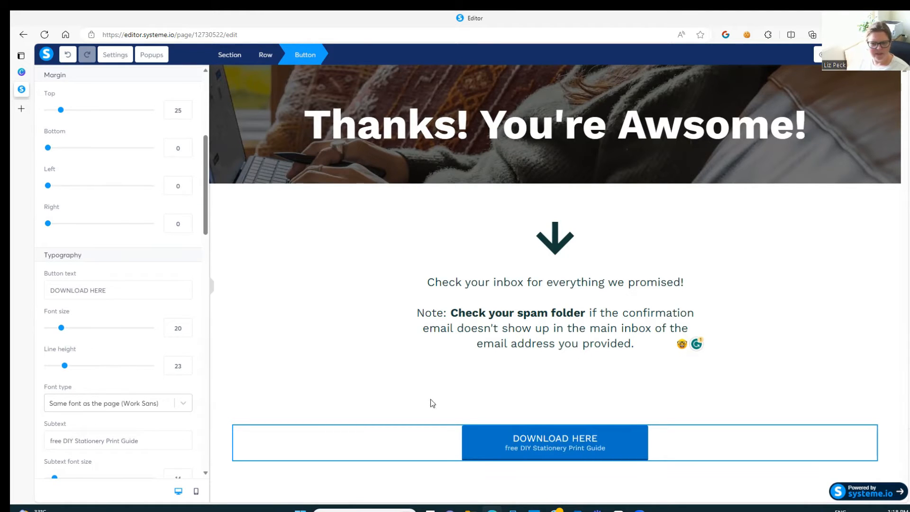
Step: Set the download button's background color to hex 95AAB5
{"action": "scroll", "coordinate": [71, 418], "scroll_direction": "down", "scroll_amount": 5}
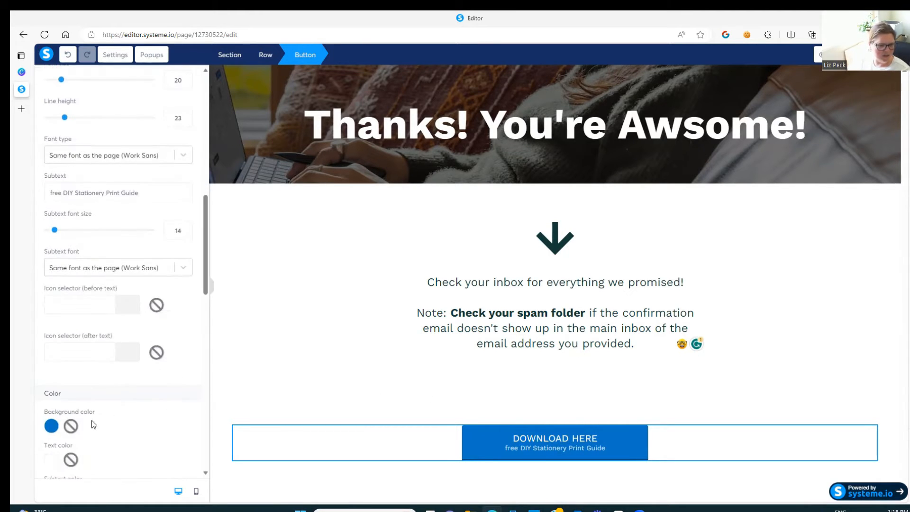
{"action": "left_click", "coordinate": [52, 426]}
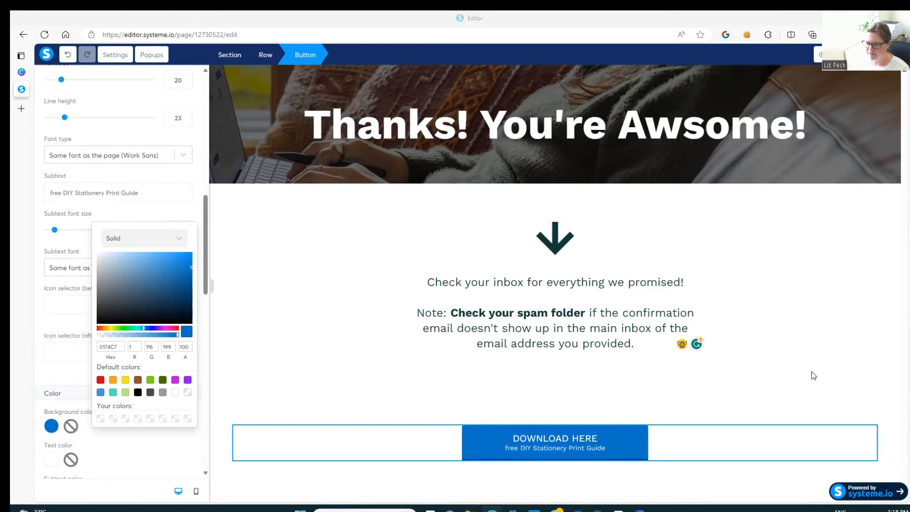
{"action": "double_click", "coordinate": [119, 347]}
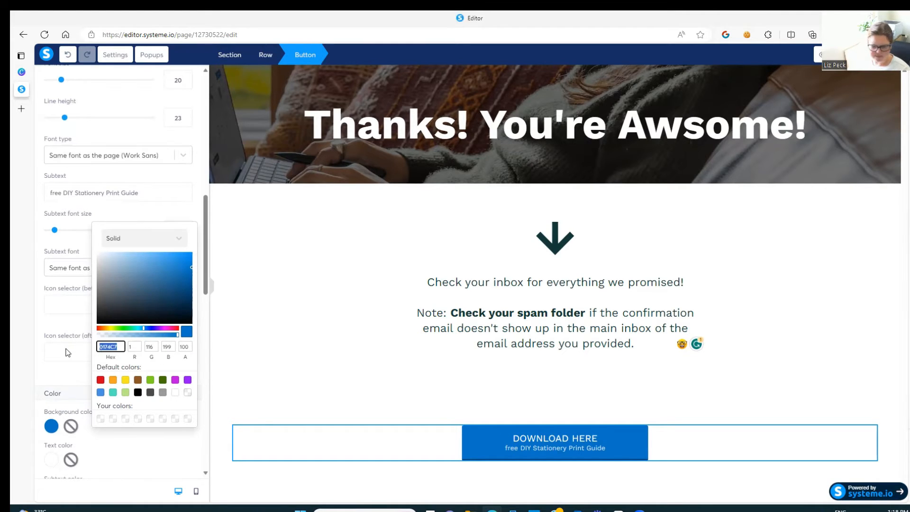
{"action": "type", "text": "#95AAB5"}
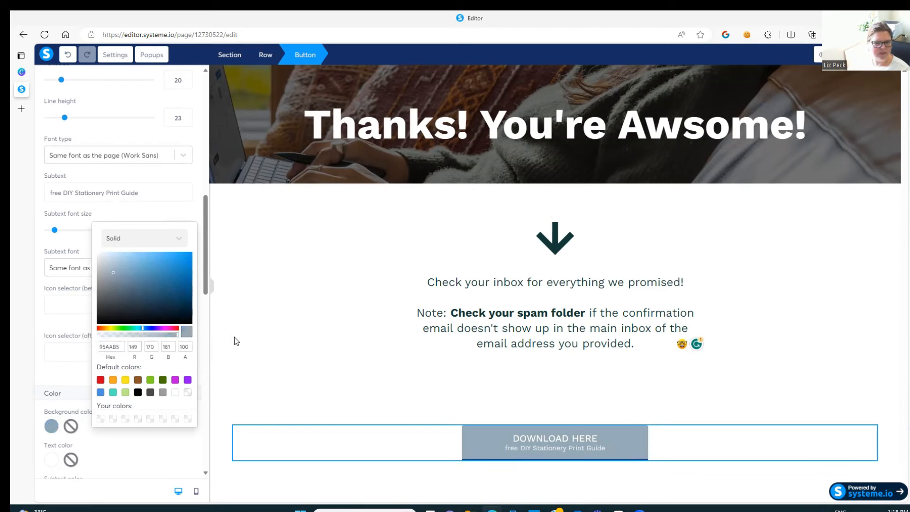
{"action": "left_click", "coordinate": [234, 335]}
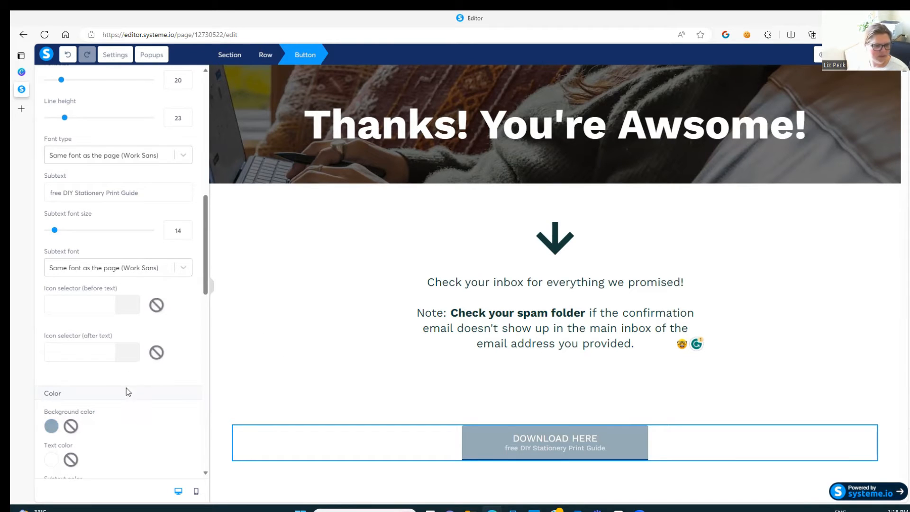
Step: Set the download button's border color to hex 95AAB5
{"action": "scroll", "coordinate": [126, 391], "scroll_direction": "down", "scroll_amount": 3}
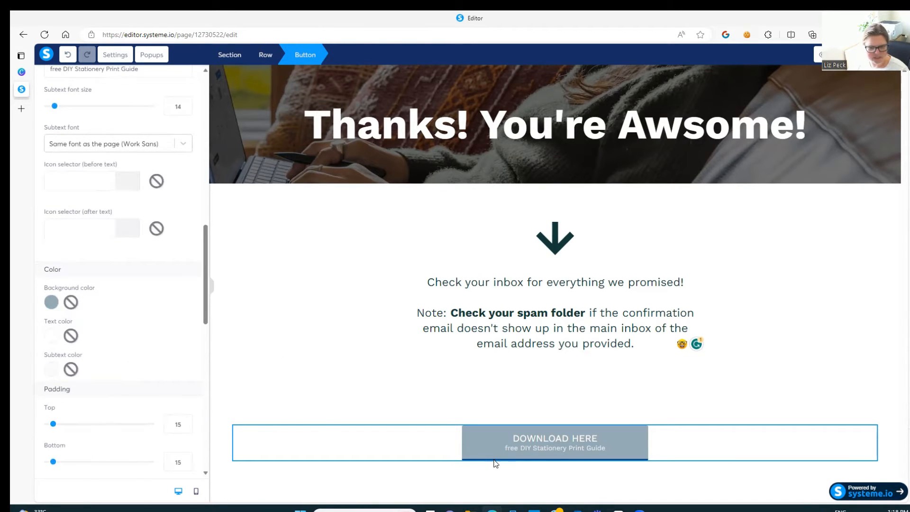
{"action": "scroll", "coordinate": [85, 341], "scroll_direction": "down", "scroll_amount": 2}
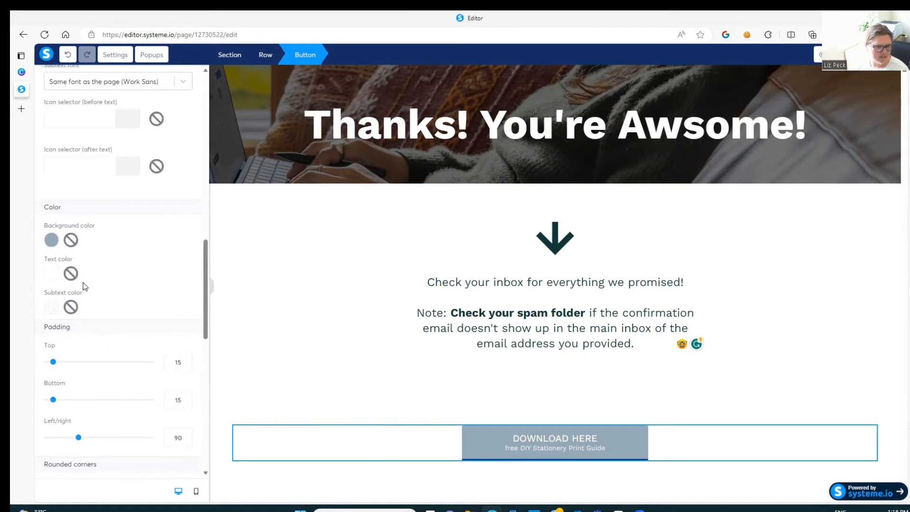
{"action": "scroll", "coordinate": [88, 289], "scroll_direction": "down", "scroll_amount": 2}
{"action": "scroll", "coordinate": [92, 299], "scroll_direction": "down", "scroll_amount": 6}
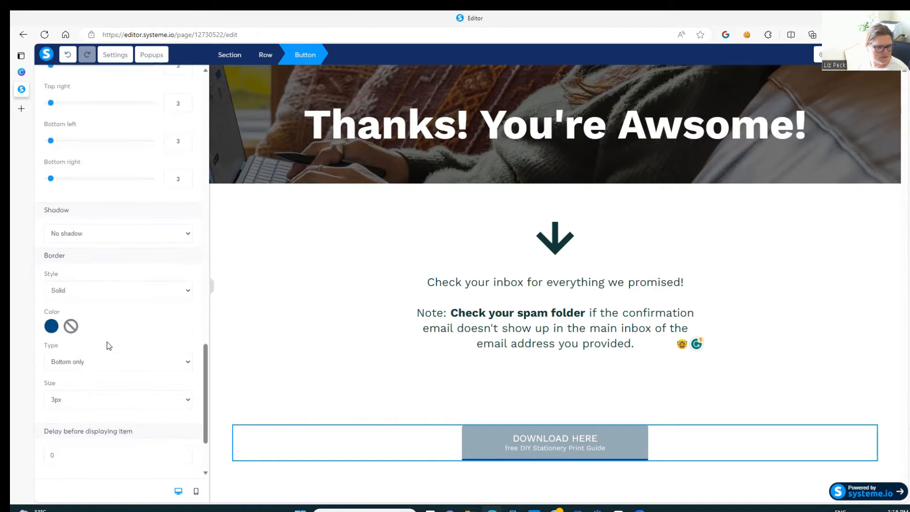
{"action": "left_click", "coordinate": [51, 326]}
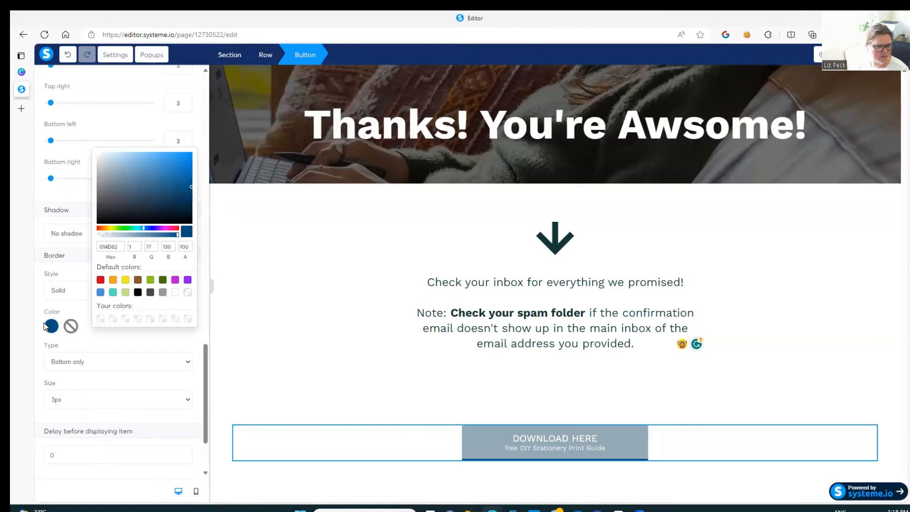
{"action": "left_click_drag", "start_coordinate": [119, 250], "coordinate": [96, 246]}
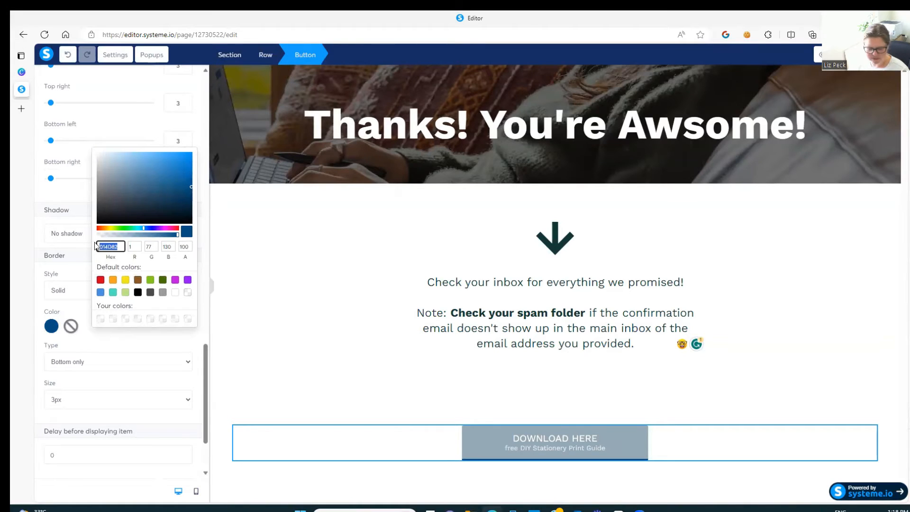
{"action": "type", "text": "#95AAB5"}
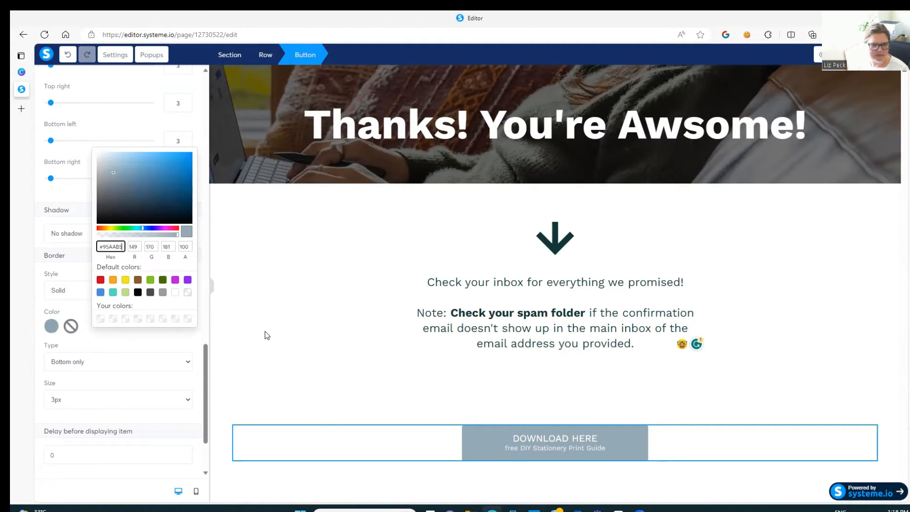
{"action": "left_click", "coordinate": [266, 335]}
{"action": "left_click", "coordinate": [276, 345]}
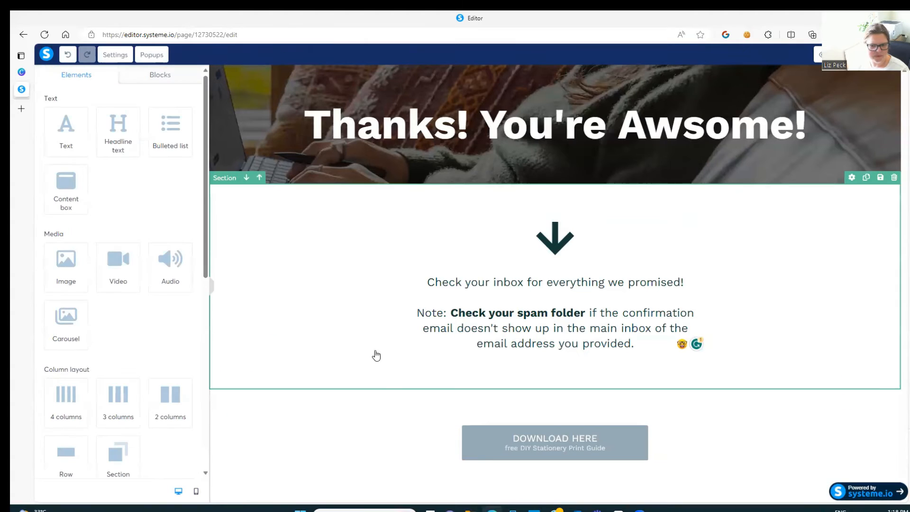
Step: Set the download button's font size to 31 and its subtext font size to 18
{"action": "left_click", "coordinate": [487, 441]}
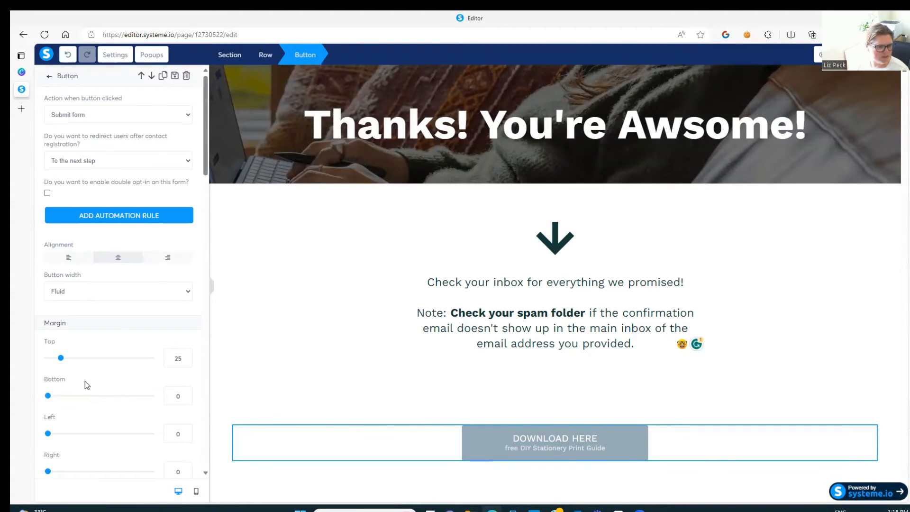
{"action": "scroll", "coordinate": [88, 380], "scroll_direction": "down", "scroll_amount": 3}
{"action": "scroll", "coordinate": [93, 379], "scroll_direction": "down", "scroll_amount": 3}
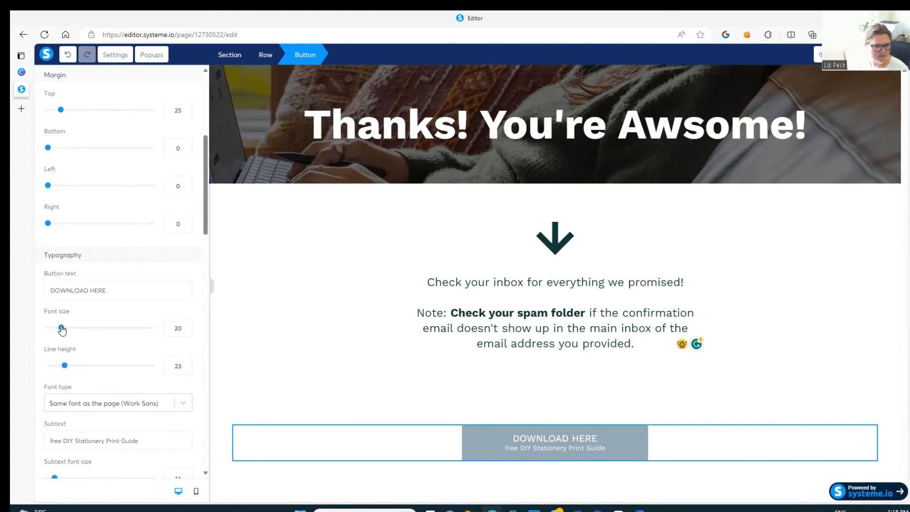
{"action": "left_click_drag", "start_coordinate": [61, 327], "coordinate": [74, 331]}
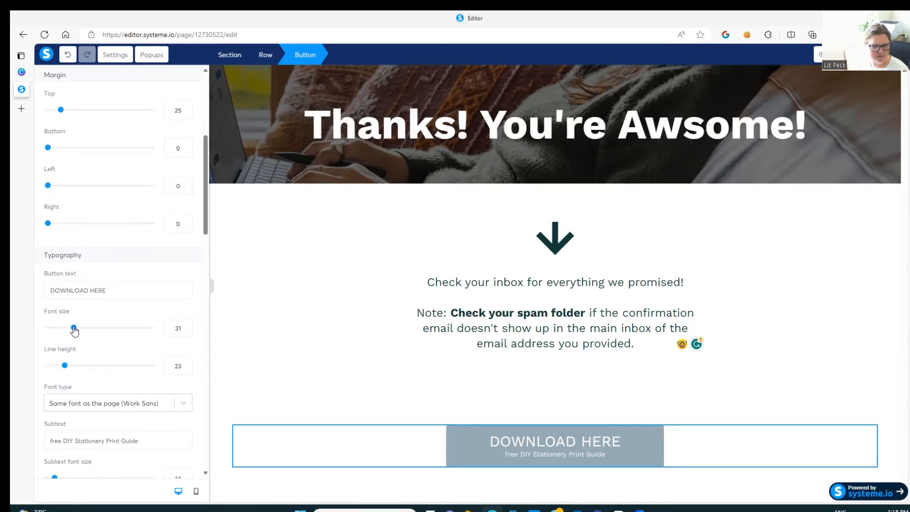
{"action": "scroll", "coordinate": [75, 385], "scroll_direction": "down", "scroll_amount": 5}
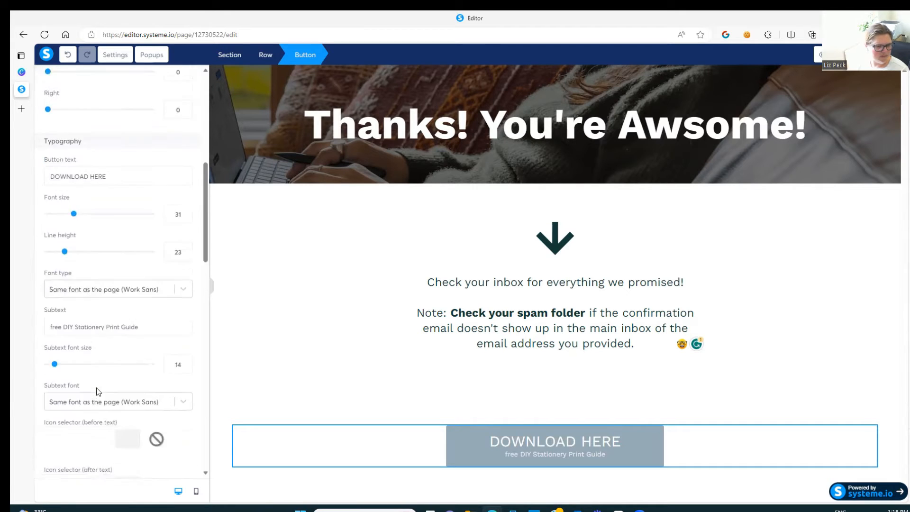
{"action": "left_click_drag", "start_coordinate": [54, 292], "coordinate": [59, 294]}
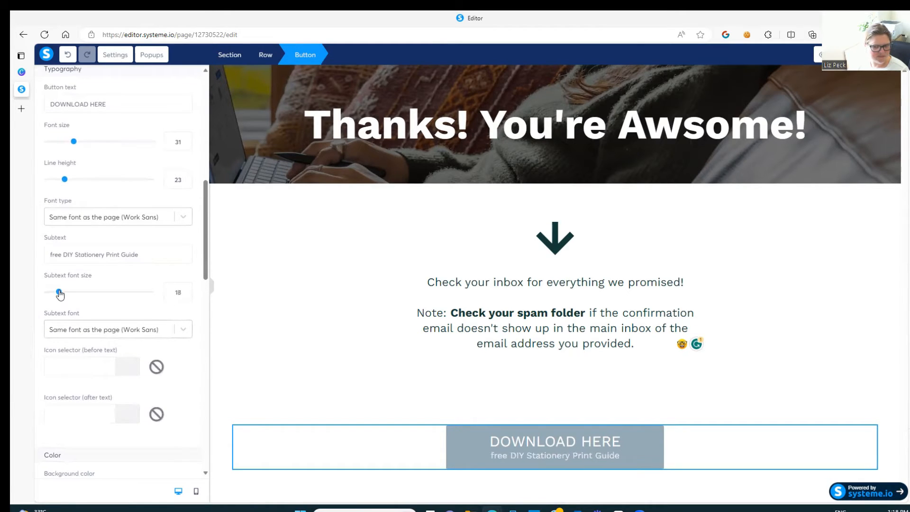
Step: Set all four rounded corners of the download button to 45
{"action": "scroll", "coordinate": [89, 396], "scroll_direction": "down", "scroll_amount": 7}
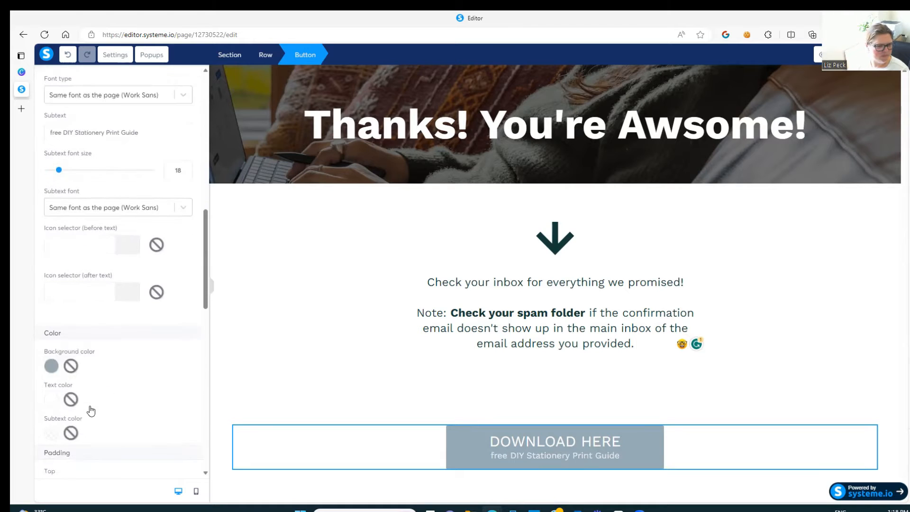
{"action": "scroll", "coordinate": [100, 414], "scroll_direction": "down", "scroll_amount": 3}
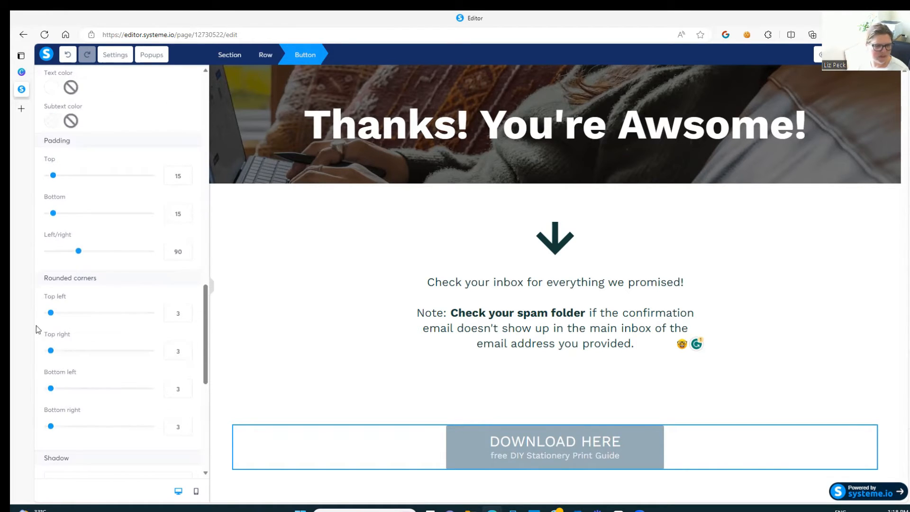
{"action": "left_click_drag", "start_coordinate": [51, 315], "coordinate": [93, 316]}
{"action": "left_click", "coordinate": [186, 316]}
{"action": "left_click_drag", "start_coordinate": [183, 314], "coordinate": [157, 317]}
{"action": "type", "text": "45"}
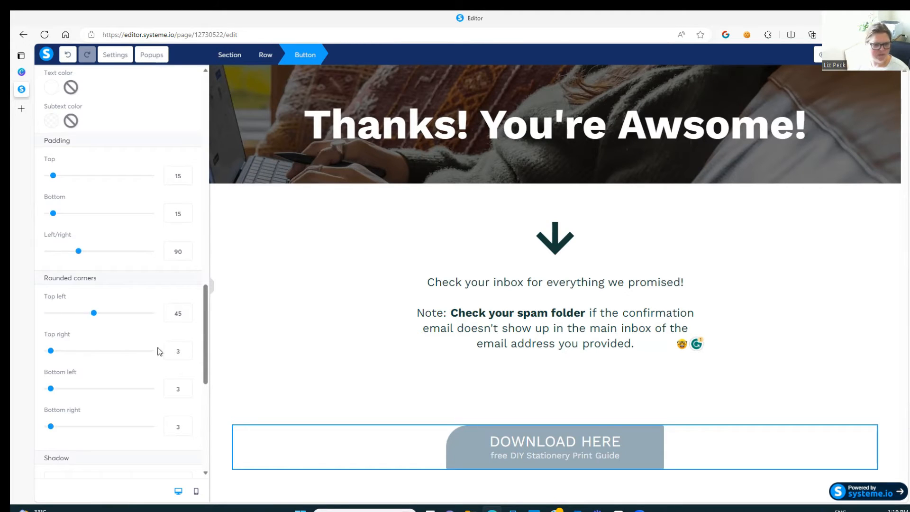
{"action": "left_click_drag", "start_coordinate": [181, 353], "coordinate": [159, 347]}
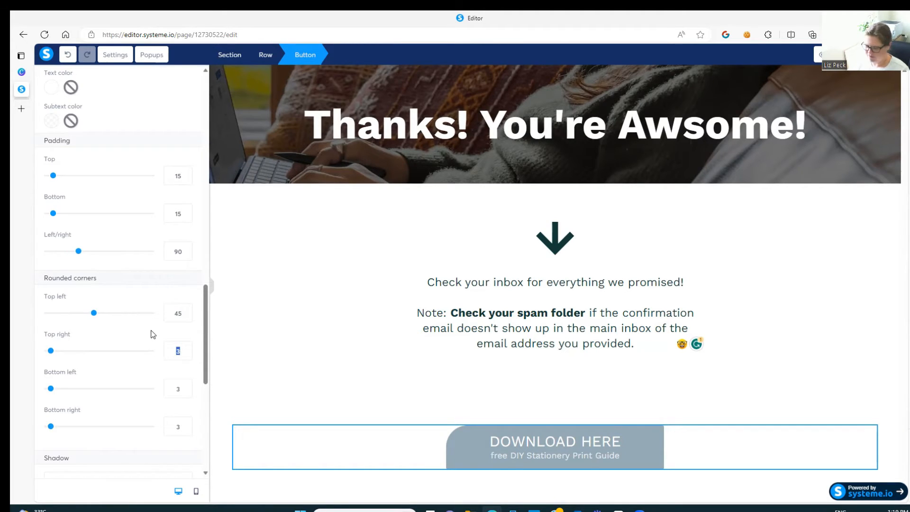
{"action": "type", "text": "45"}
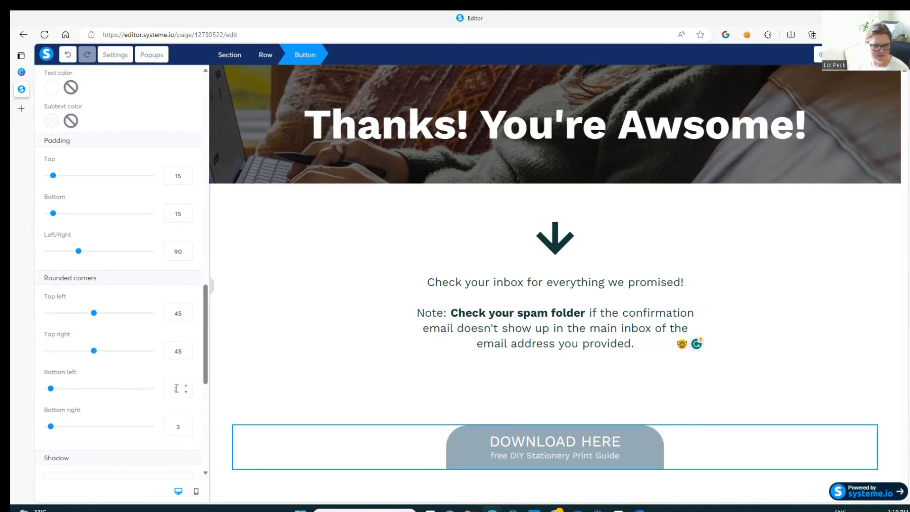
{"action": "left_click_drag", "start_coordinate": [173, 389], "coordinate": [181, 380]}
{"action": "type", "text": "45"}
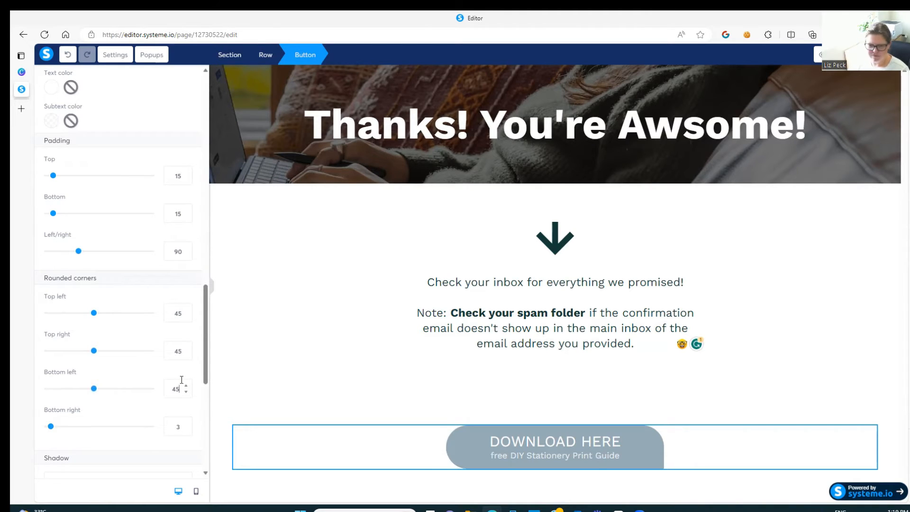
{"action": "left_click_drag", "start_coordinate": [179, 424], "coordinate": [192, 418]}
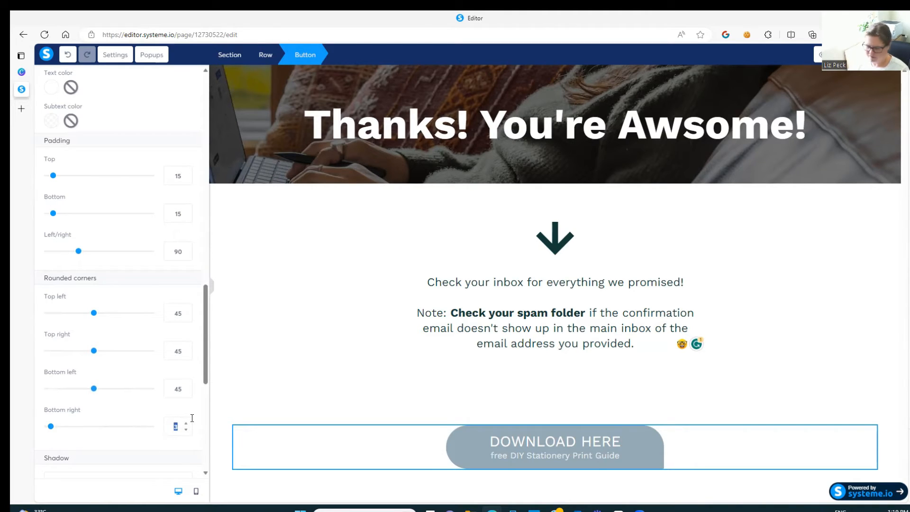
{"action": "type", "text": "45"}
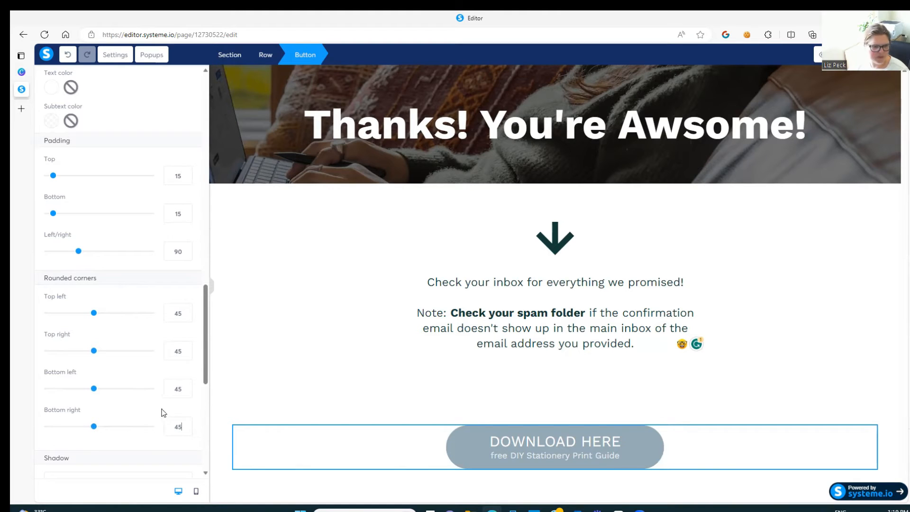
Step: Set the download button to redirect users to a custom URL after contact registration
{"action": "scroll", "coordinate": [164, 413], "scroll_direction": "down", "scroll_amount": 5}
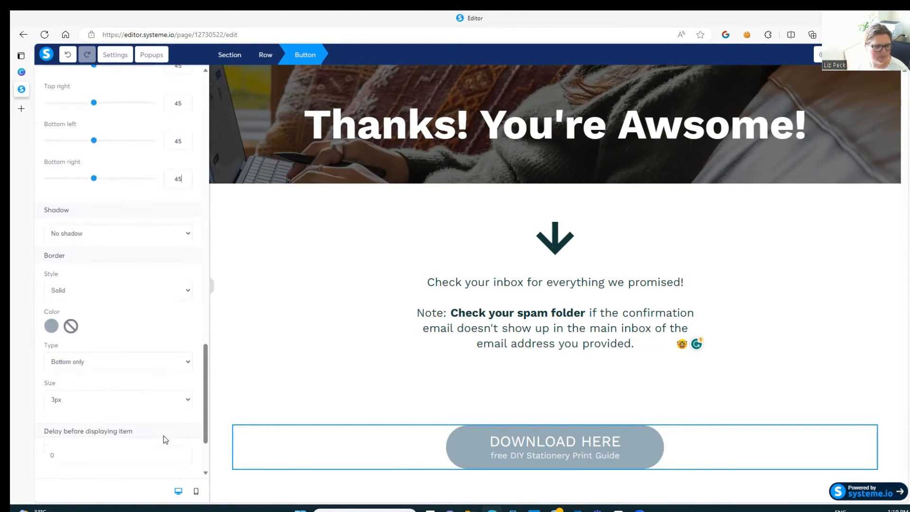
{"action": "left_click_drag", "start_coordinate": [207, 412], "coordinate": [200, 133]}
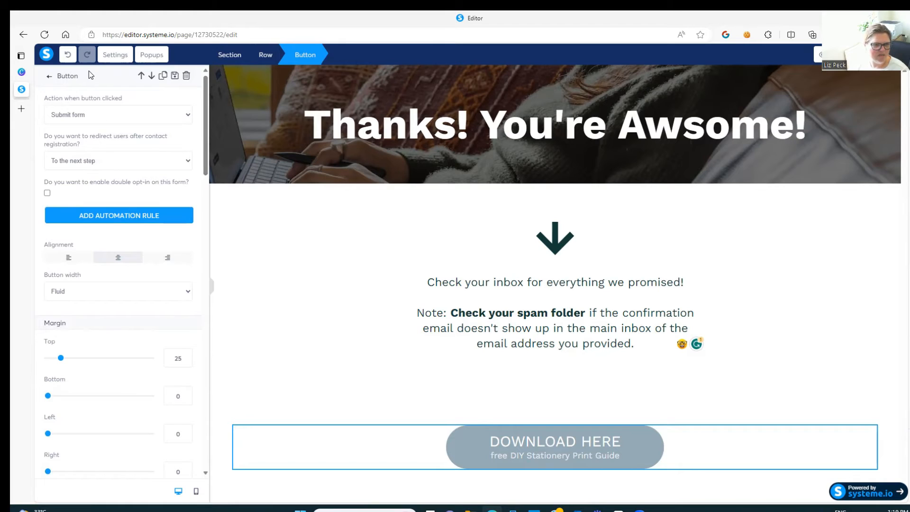
{"action": "left_click", "coordinate": [82, 160]}
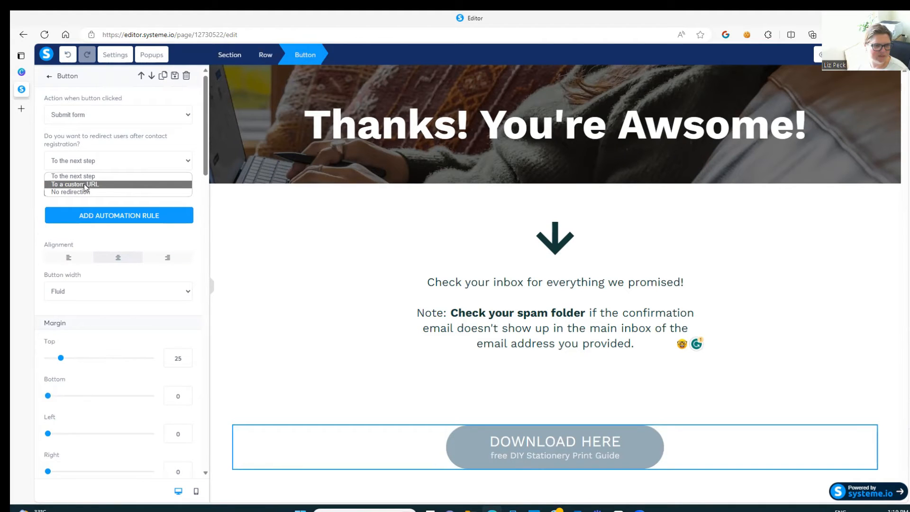
{"action": "left_click", "coordinate": [101, 184]}
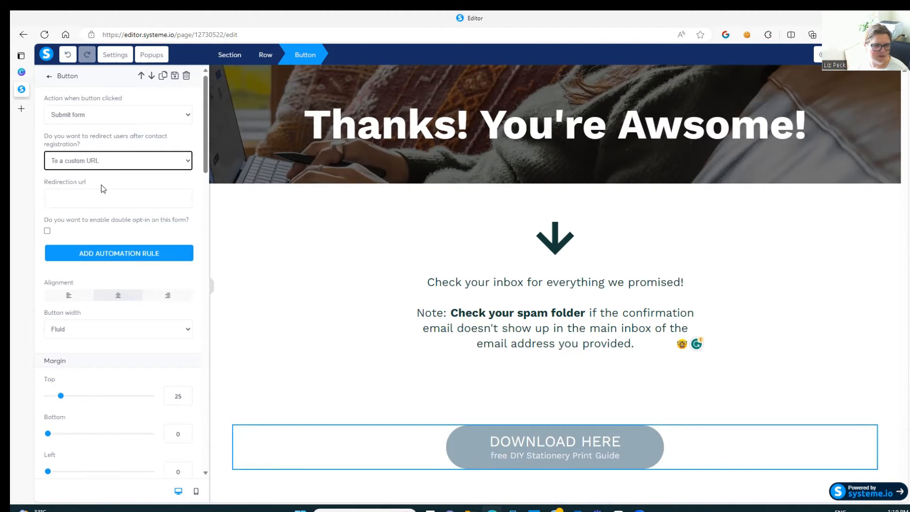
{"action": "left_click", "coordinate": [150, 182]}
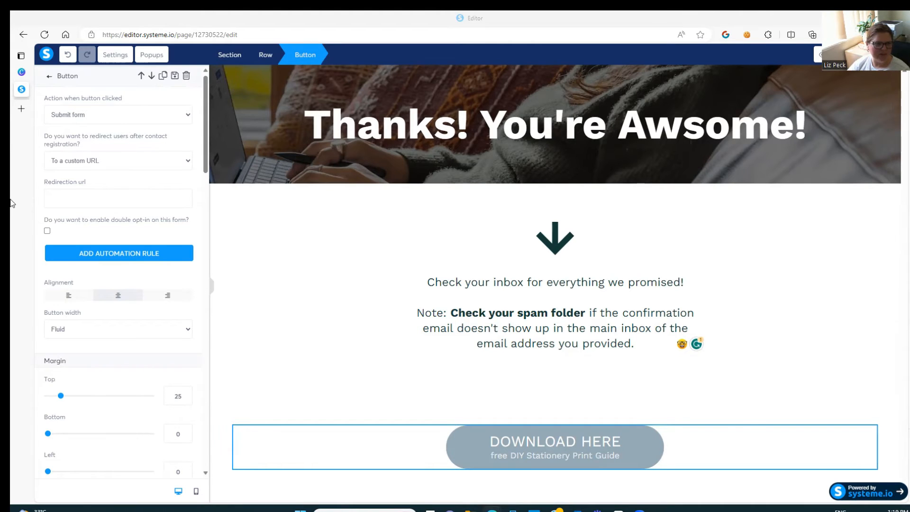
Step: Switch to the BLISS EVENTS STORE folder in Dropbox
{"action": "left_click", "coordinate": [21, 113]}
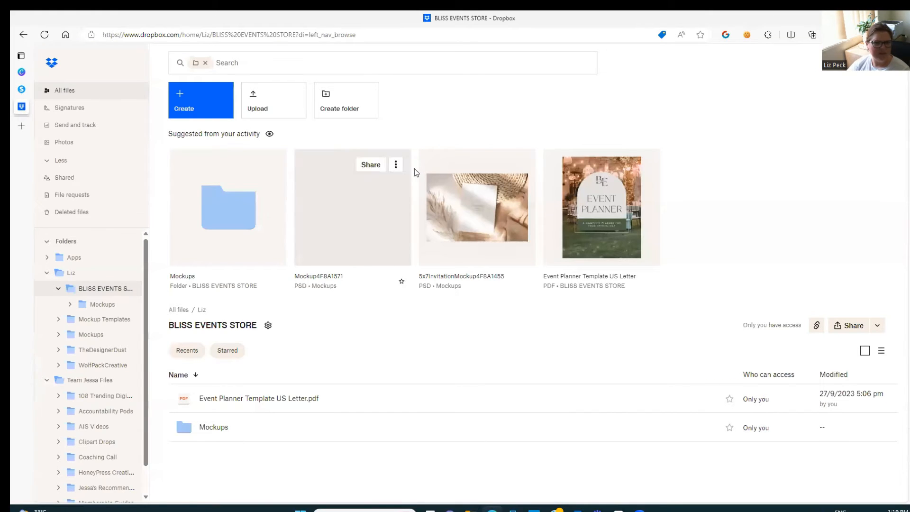
{"action": "left_click", "coordinate": [197, 92]}
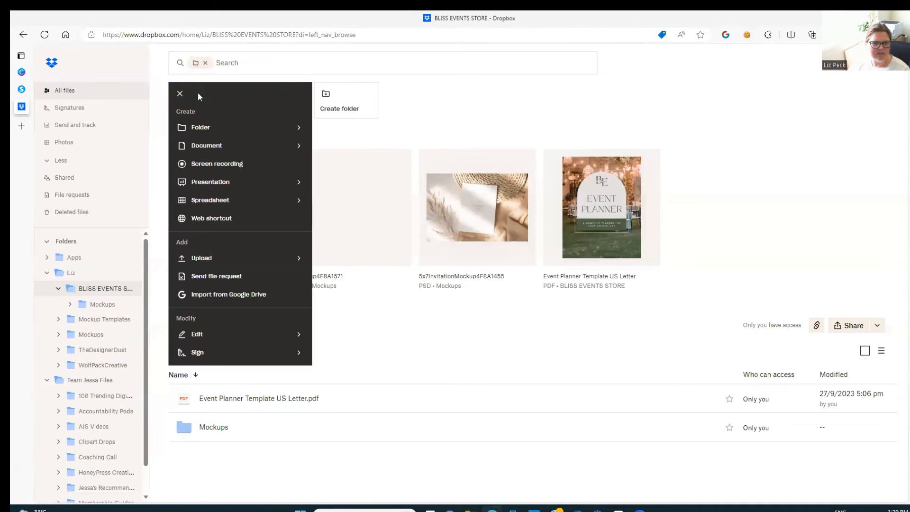
{"action": "mouse_move", "coordinate": [203, 126]}
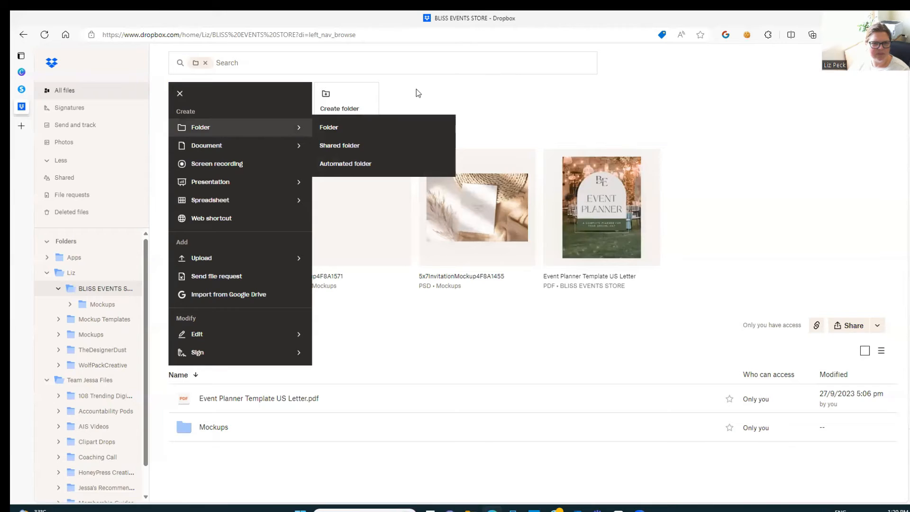
{"action": "left_click", "coordinate": [441, 95]}
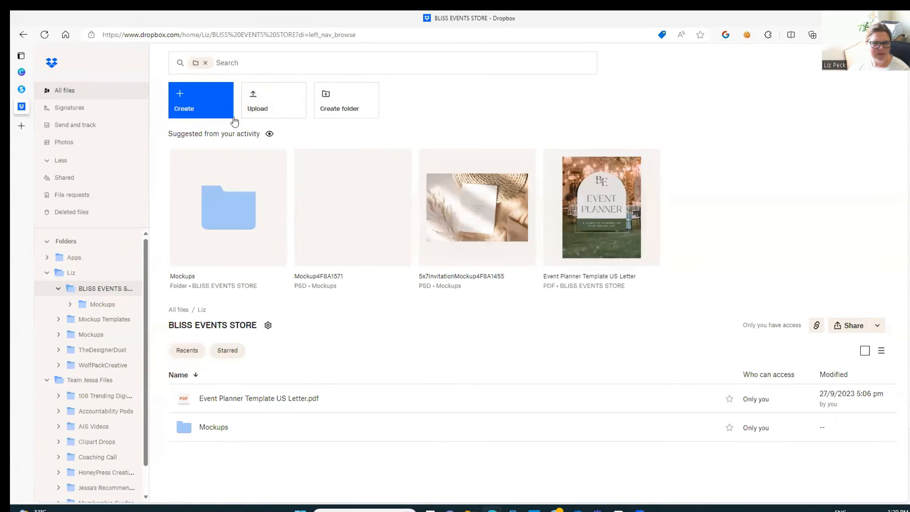
Step: Upload the PDF "DIY Guide for Printing Editable Stationery" from Downloads to the BLISS EVENTS STORE folder
{"action": "left_click", "coordinate": [276, 105]}
{"action": "left_click", "coordinate": [268, 136]}
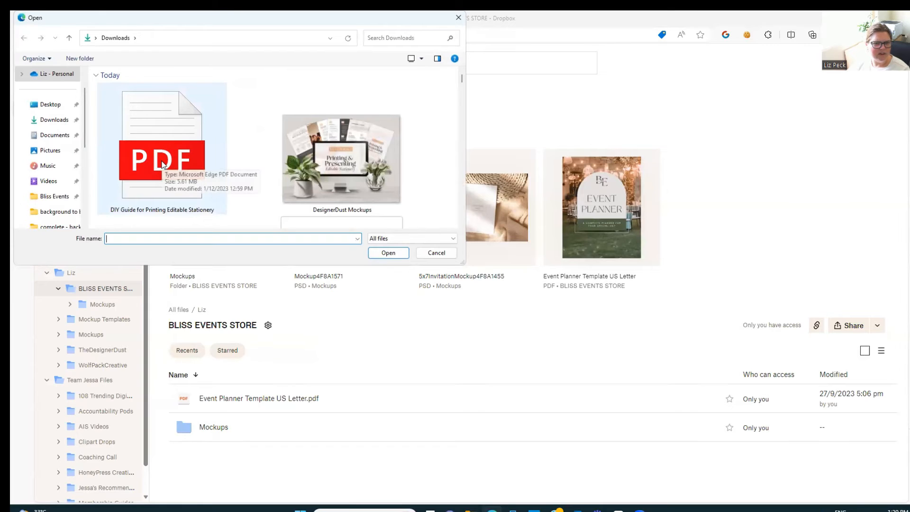
{"action": "left_click", "coordinate": [161, 171]}
{"action": "left_click", "coordinate": [385, 254]}
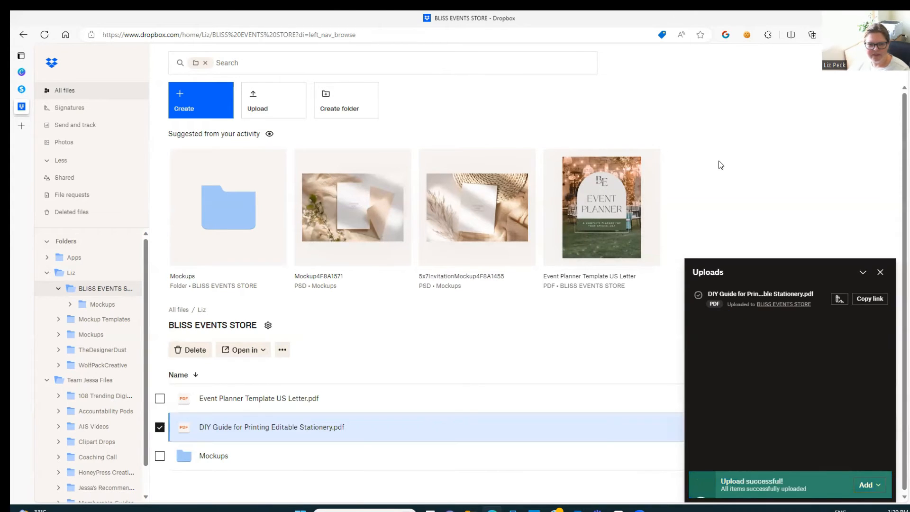
Step: Create and copy a view-only share link for the uploaded DIY Guide for Printing Editable Stationery PDF
{"action": "right_click", "coordinate": [291, 429]}
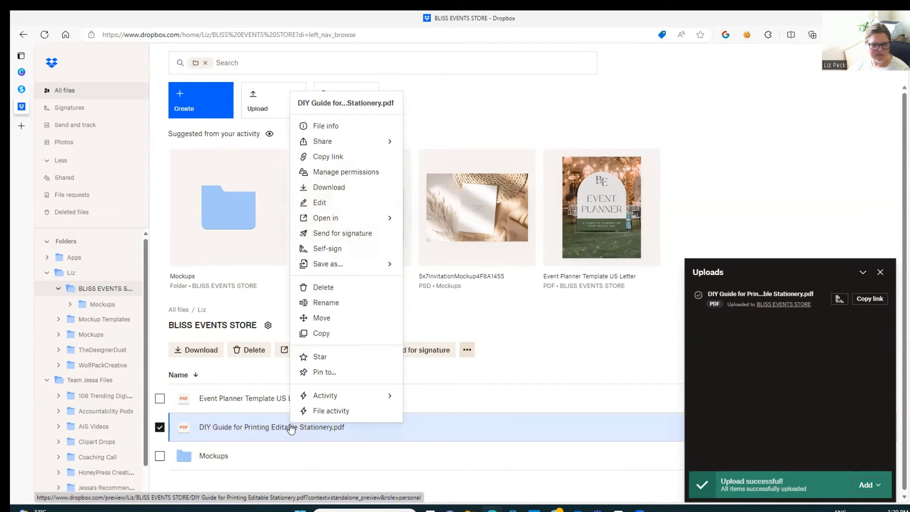
{"action": "mouse_move", "coordinate": [339, 146]}
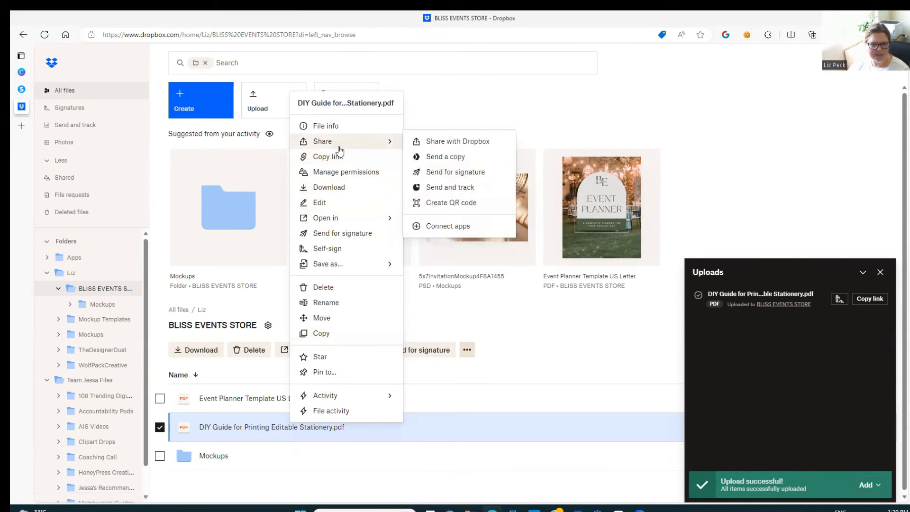
{"action": "left_click", "coordinate": [444, 144]}
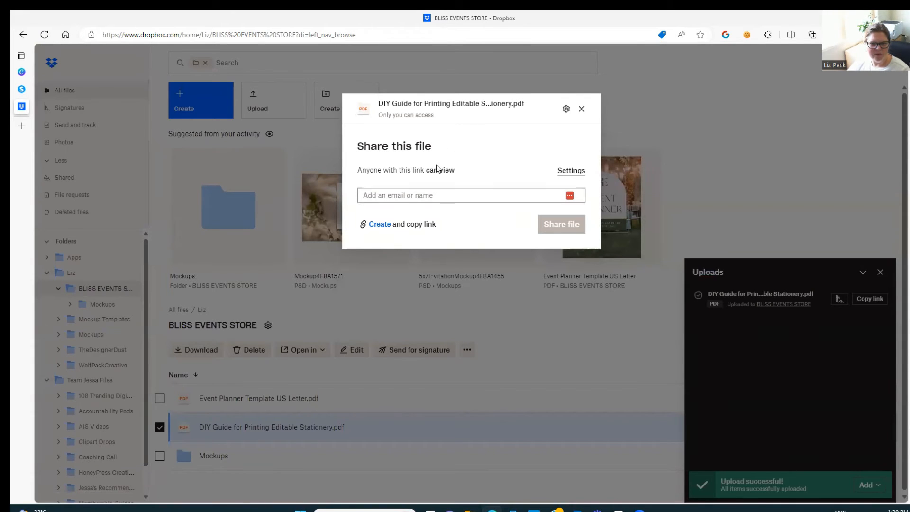
{"action": "left_click", "coordinate": [377, 224]}
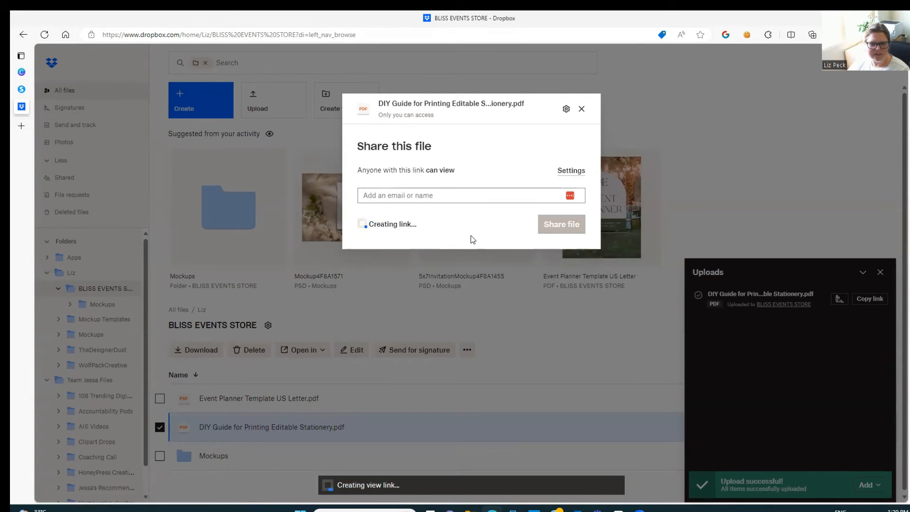
Step: Return to the systeme.io page editor and set the download button's redirection URL to the copied Dropbox share link
{"action": "left_click", "coordinate": [581, 108]}
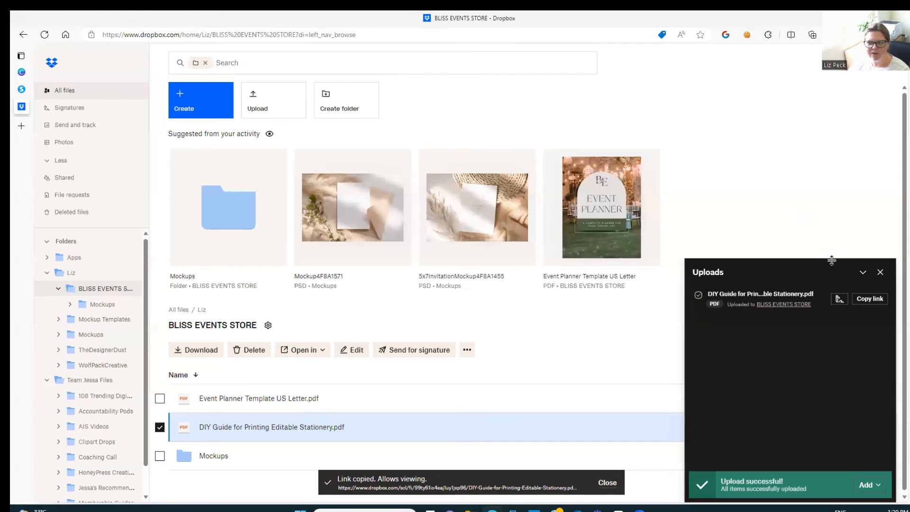
{"action": "left_click", "coordinate": [880, 272]}
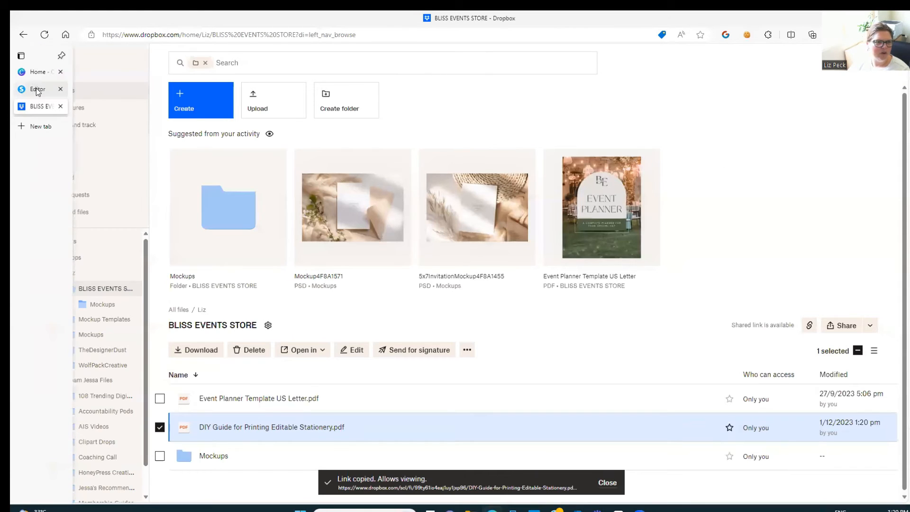
{"action": "left_click", "coordinate": [28, 89]}
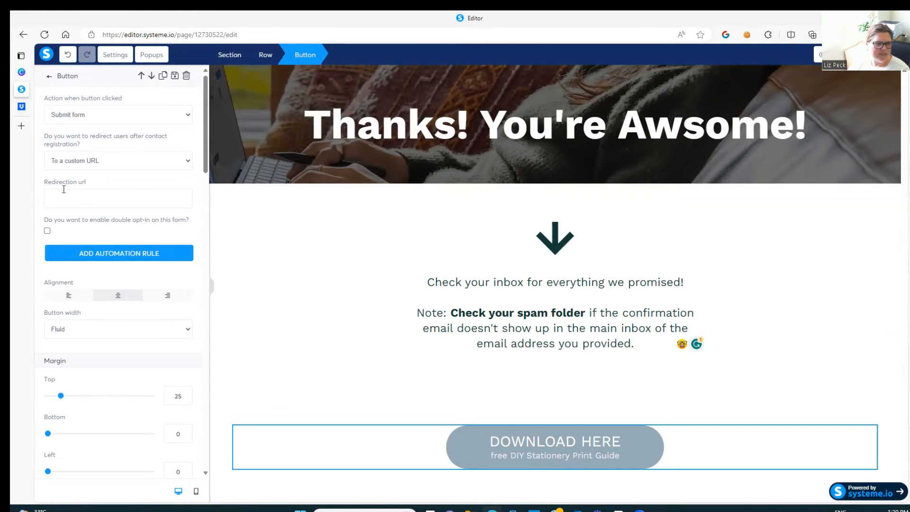
{"action": "key", "text": "ctrl+v"}
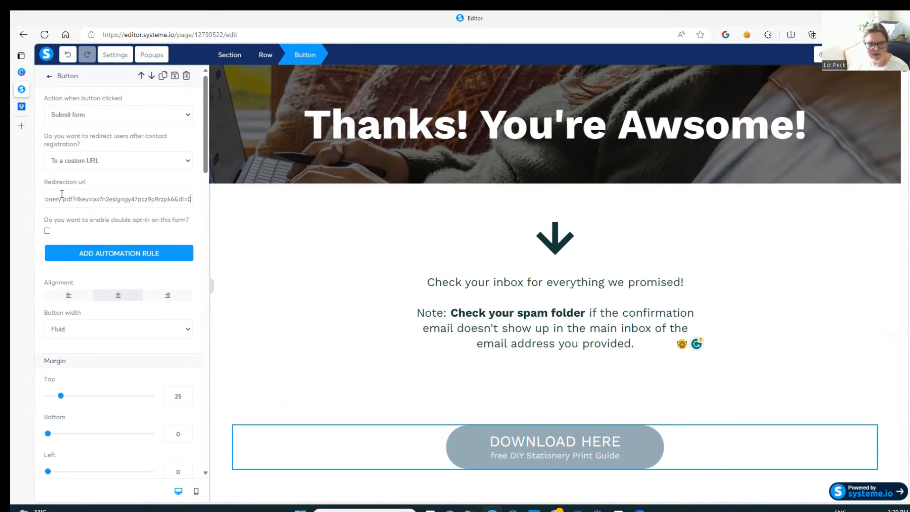
{"action": "left_click", "coordinate": [178, 229]}
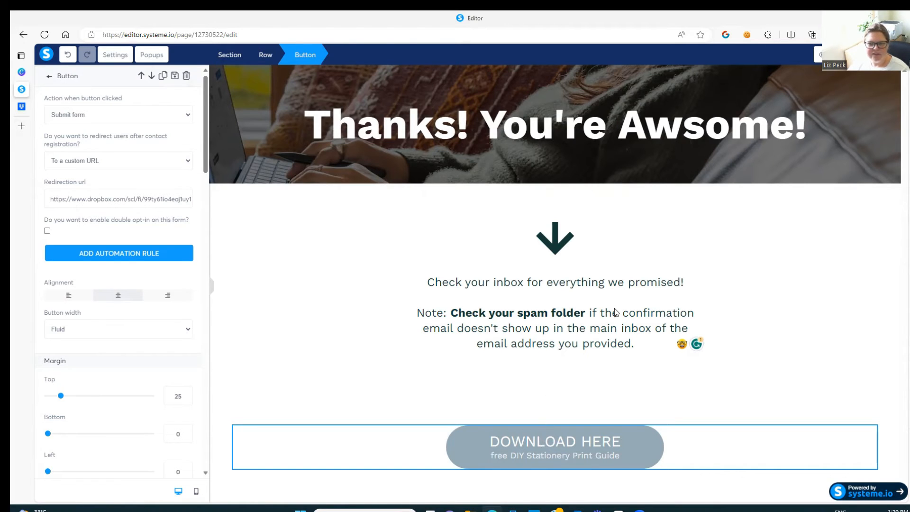
Step: Delete the "Check your inbox" text and the down-arrow image above the download button
{"action": "left_click", "coordinate": [557, 382]}
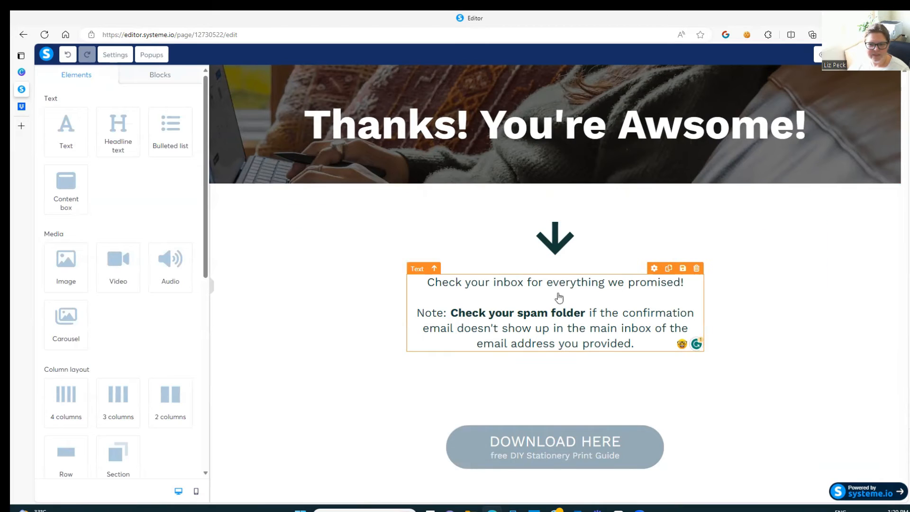
{"action": "left_click", "coordinate": [696, 268]}
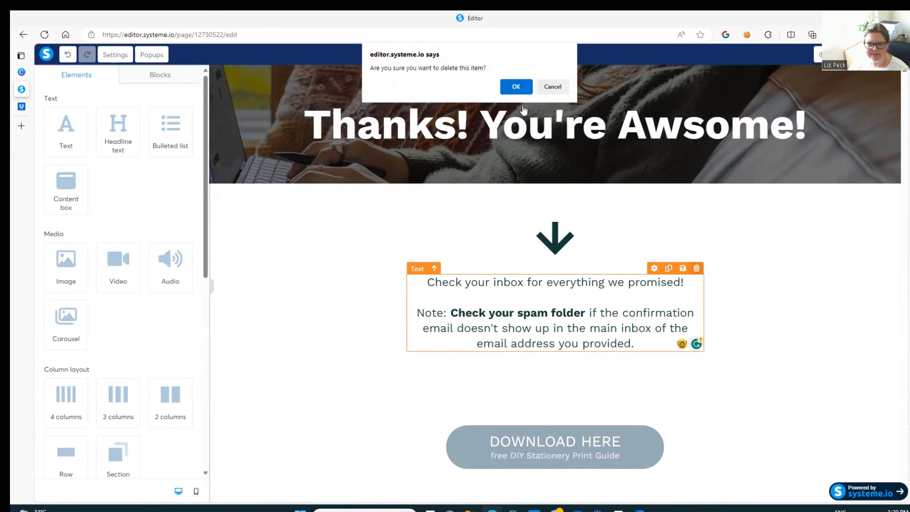
{"action": "left_click", "coordinate": [515, 88]}
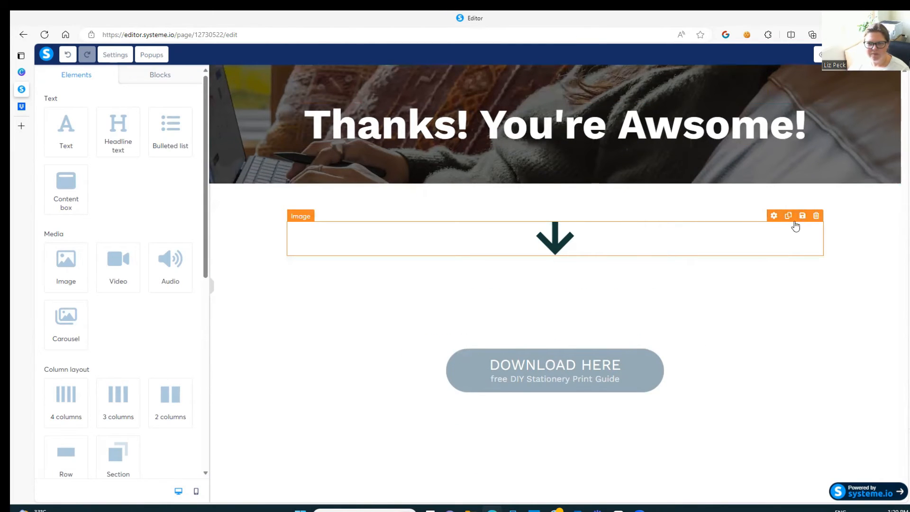
{"action": "left_click", "coordinate": [816, 217]}
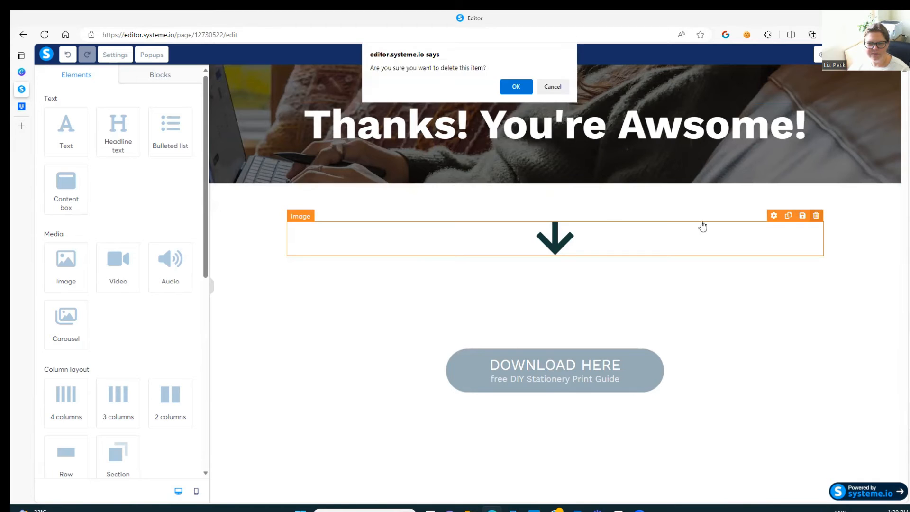
{"action": "left_click", "coordinate": [515, 88]}
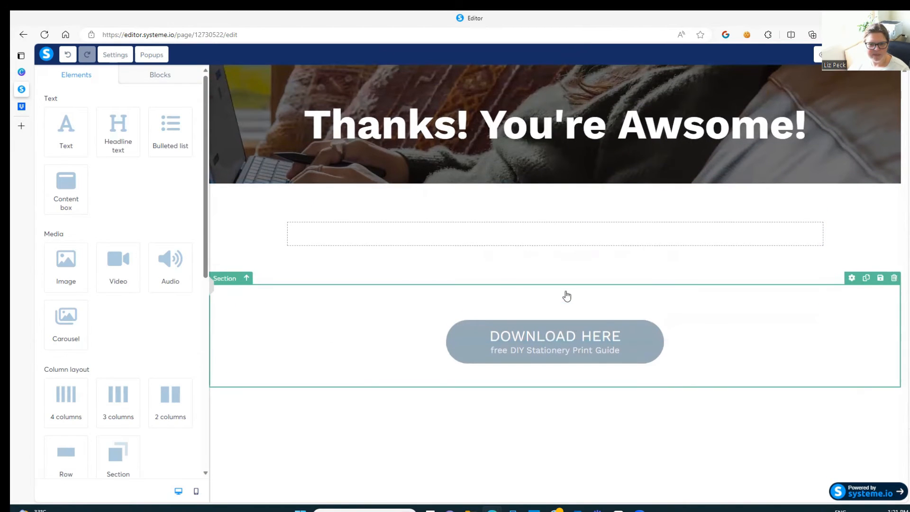
Step: Try to delete the empty row between the header and the download button
{"action": "left_click", "coordinate": [477, 234]}
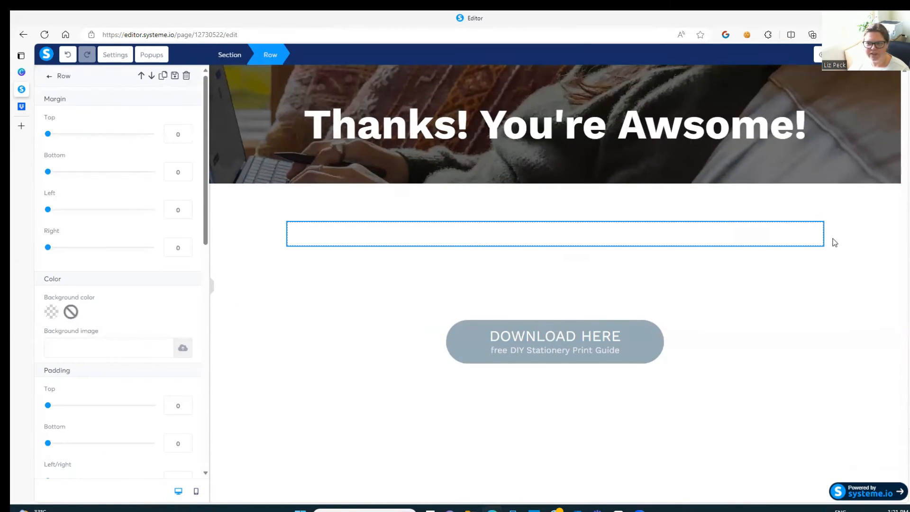
{"action": "left_click", "coordinate": [861, 305]}
{"action": "left_click", "coordinate": [816, 216]}
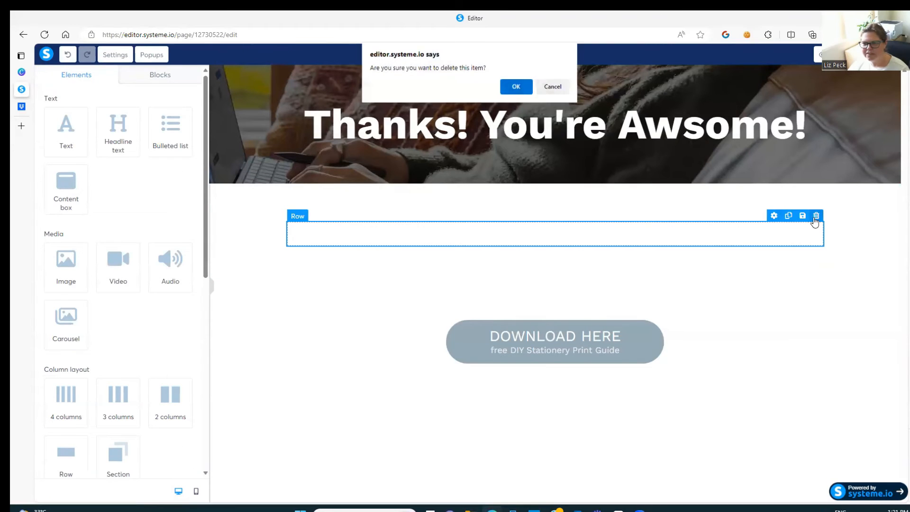
{"action": "left_click", "coordinate": [514, 87]}
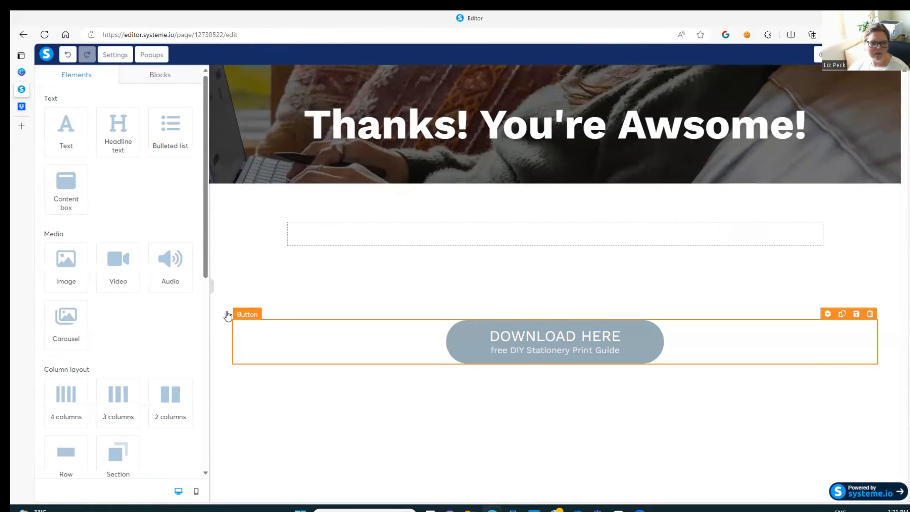
Step: Add a text element to the empty row, replacing its placeholder with "Thank you for signing up for our free stationery guide,"
{"action": "left_click_drag", "start_coordinate": [66, 137], "coordinate": [493, 240]}
{"action": "left_click", "coordinate": [511, 242]}
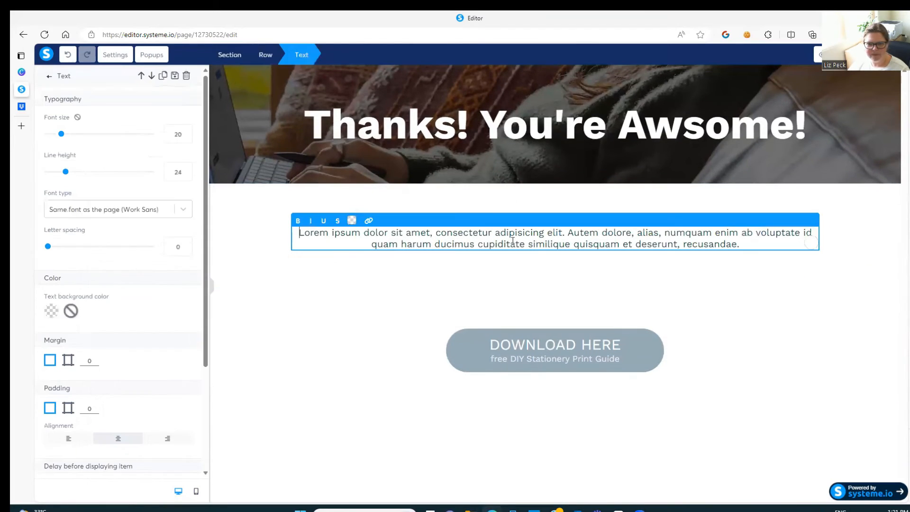
{"action": "left_click_drag", "start_coordinate": [740, 244], "coordinate": [268, 224]}
{"action": "type", "text": "Thank yo"}
{"action": "key", "text": "BackSpace"}
{"action": "key", "text": "BackSpace"}
{"action": "key", "text": "BackSpace"}
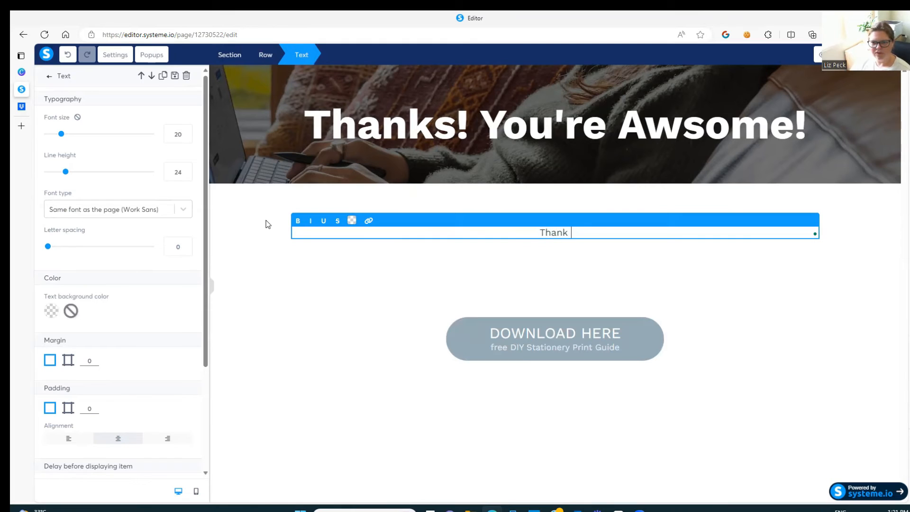
{"action": "type", "text": "youf"}
{"action": "key", "text": "BackSpace"}
{"action": "key", "text": "BackSpace"}
{"action": "type", "text": "for your"}
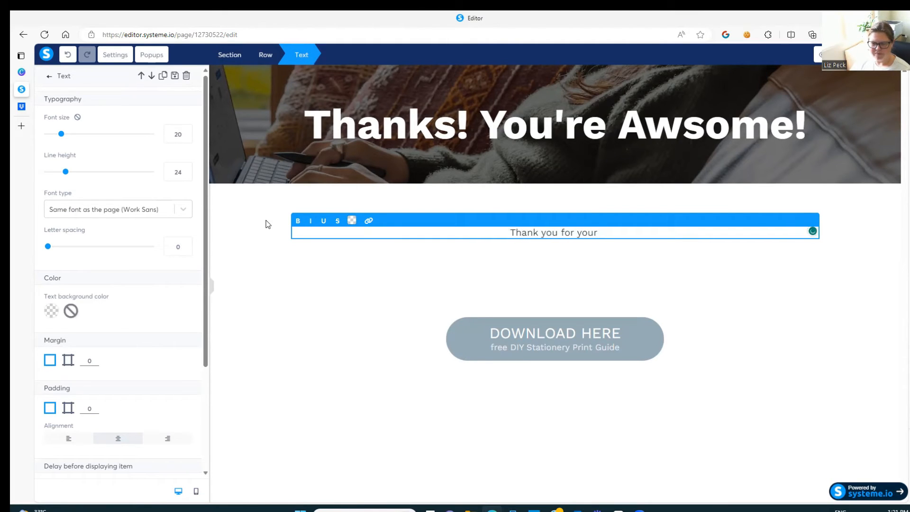
{"action": "key", "text": "BackSpace"}
{"action": "key", "text": "BackSpace"}
{"action": "key", "text": "BackSpace"}
{"action": "key", "text": "BackSpace"}
{"action": "key", "text": "BackSpace"}
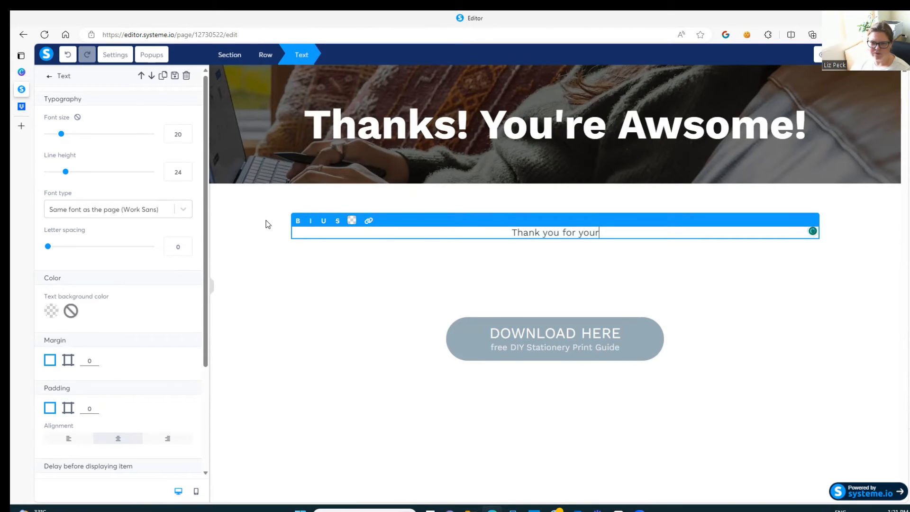
{"action": "type", "text": "signing up for"}
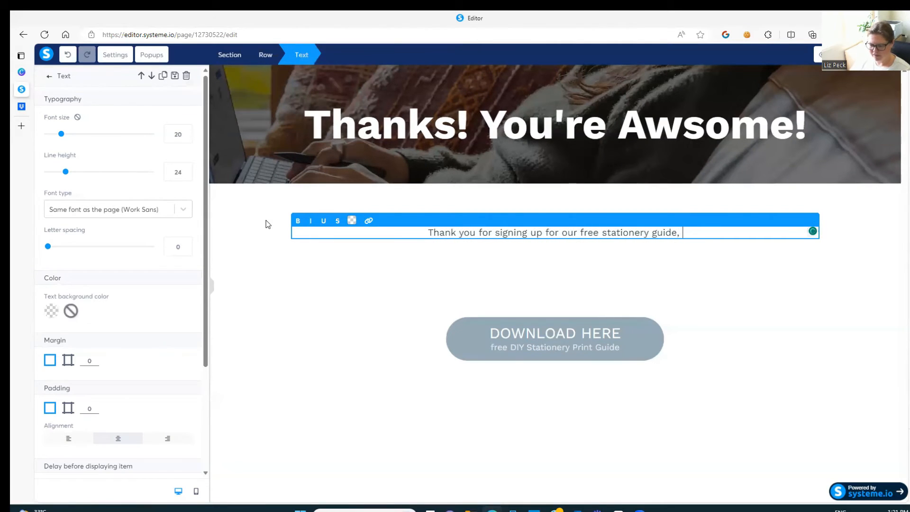
Step: Complete the thank-you sentence with "you can download it directly from the button below"
{"action": "type", "text": "you can downl"}
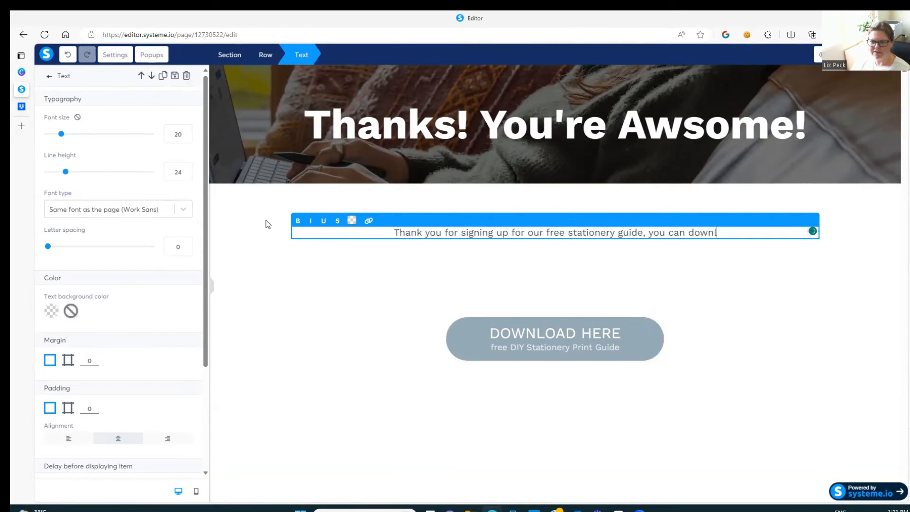
{"action": "type", "text": "oad it di"}
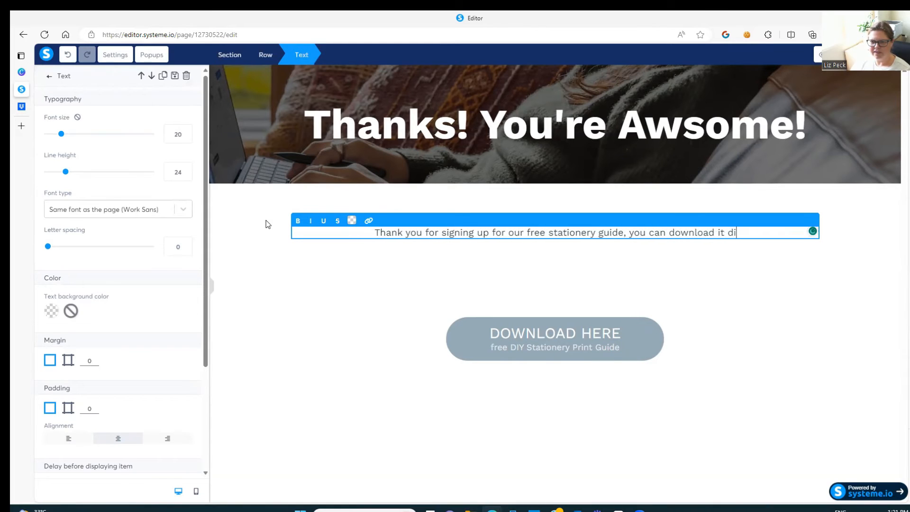
{"action": "type", "text": "rectly from t"}
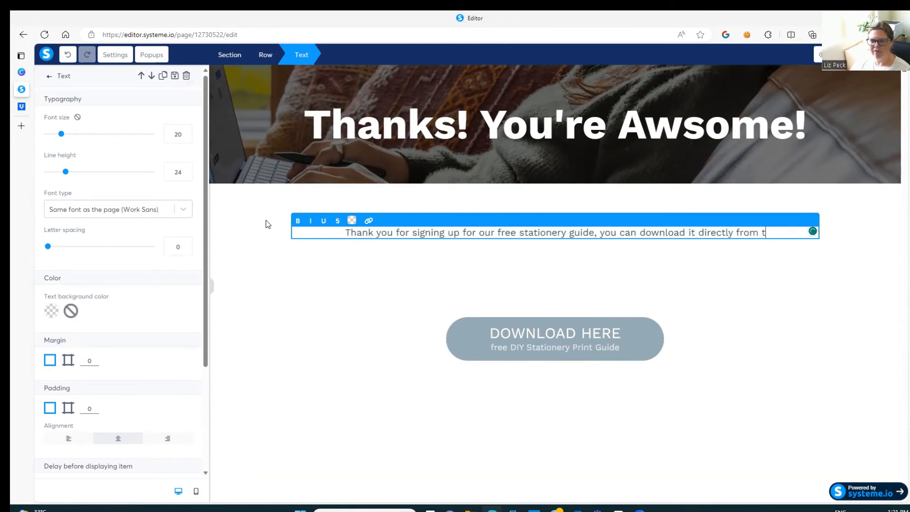
{"action": "type", "text": "he "}
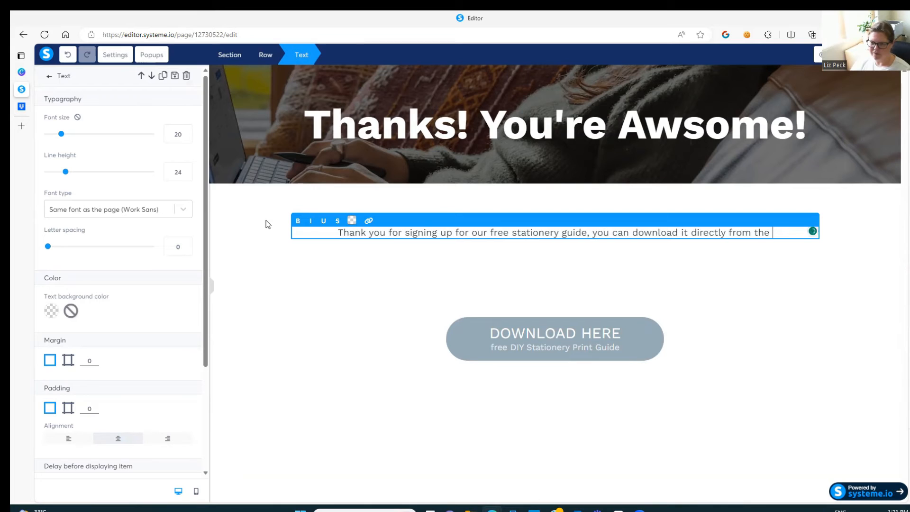
{"action": "type", "text": "button belpow"}
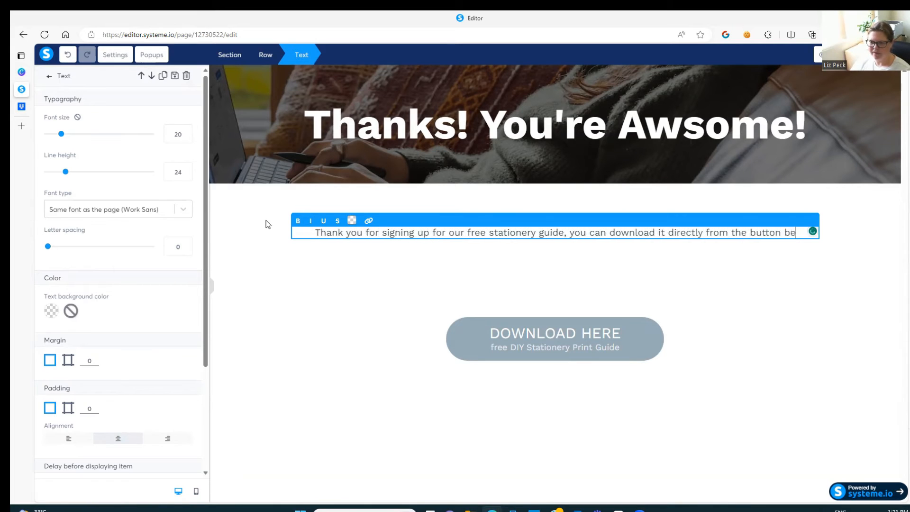
{"action": "key", "text": "BackSpace"}
{"action": "key", "text": "BackSpace"}
{"action": "key", "text": "BackSpace"}
{"action": "type", "text": "ow"}
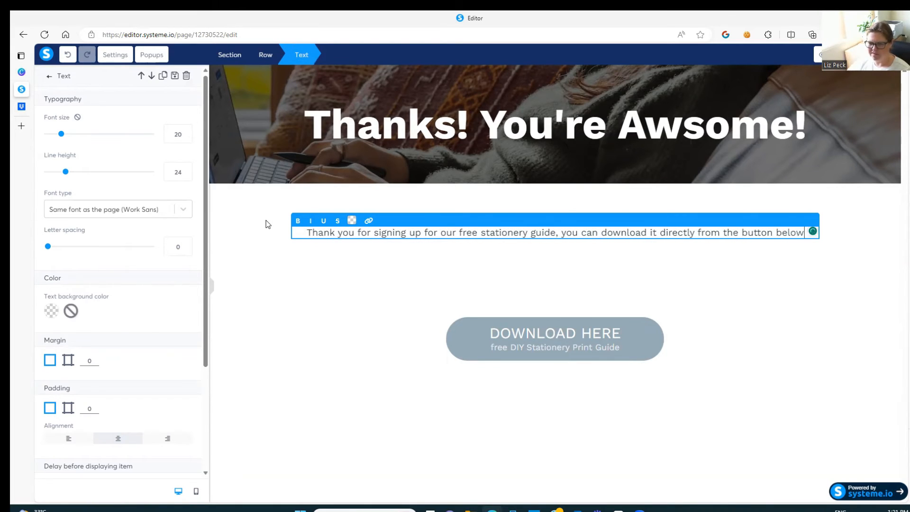
{"action": "left_click", "coordinate": [448, 258]}
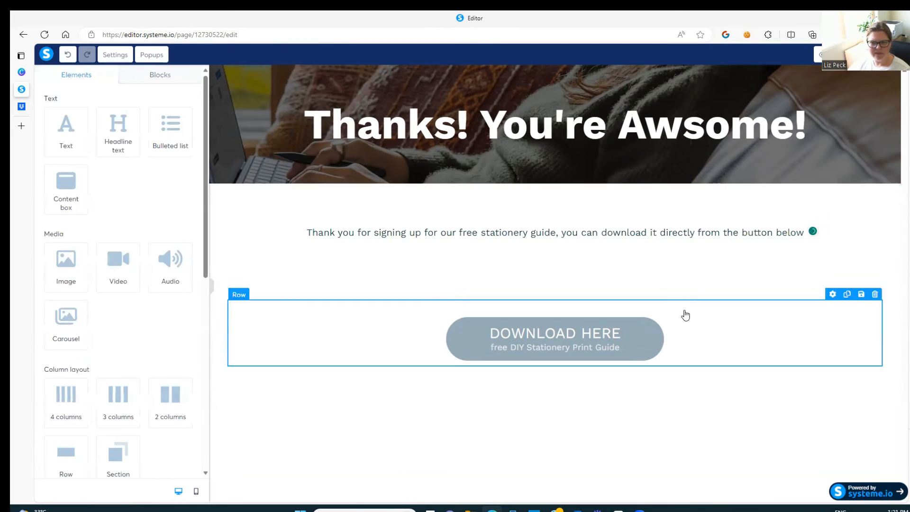
Step: Replace "from" with "by clicking on" in the thank-you sentence
{"action": "left_click", "coordinate": [721, 236]}
{"action": "left_click_drag", "start_coordinate": [720, 232], "coordinate": [697, 233]}
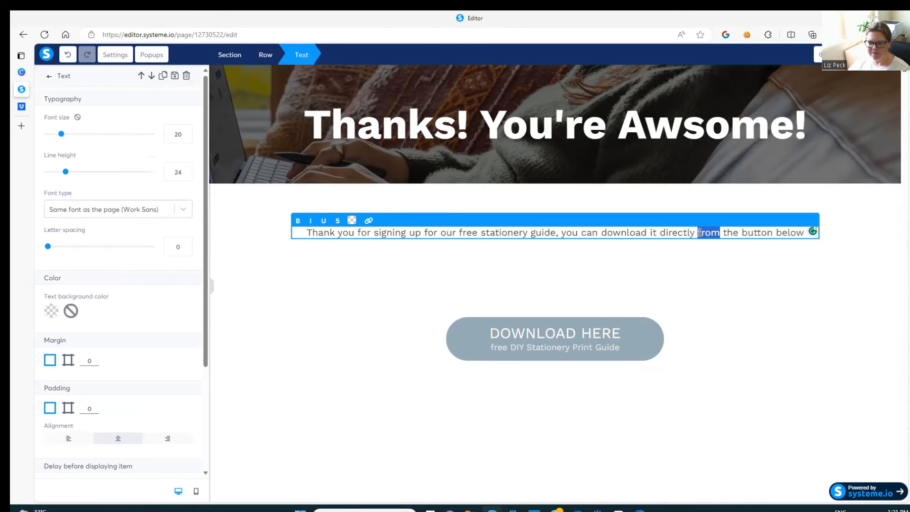
{"action": "type", "text": "by clicking "}
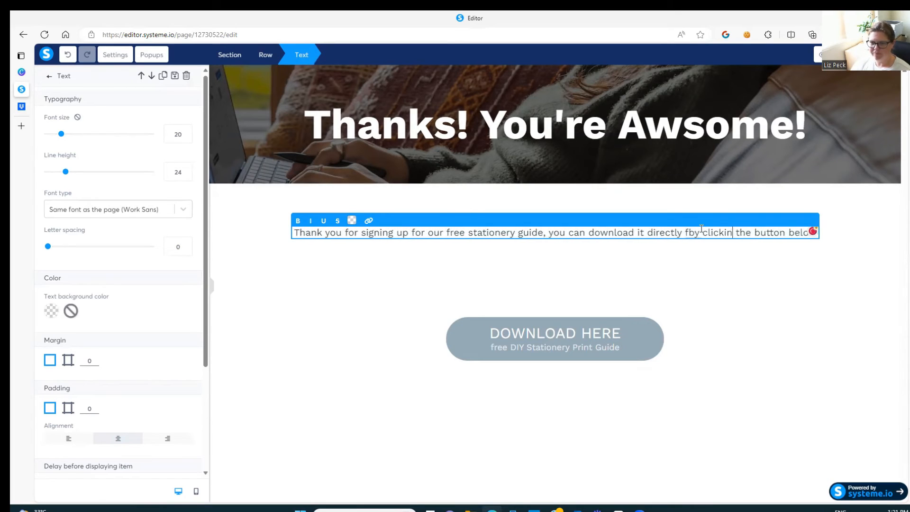
{"action": "type", "text": "on"}
{"action": "left_click", "coordinate": [695, 232]}
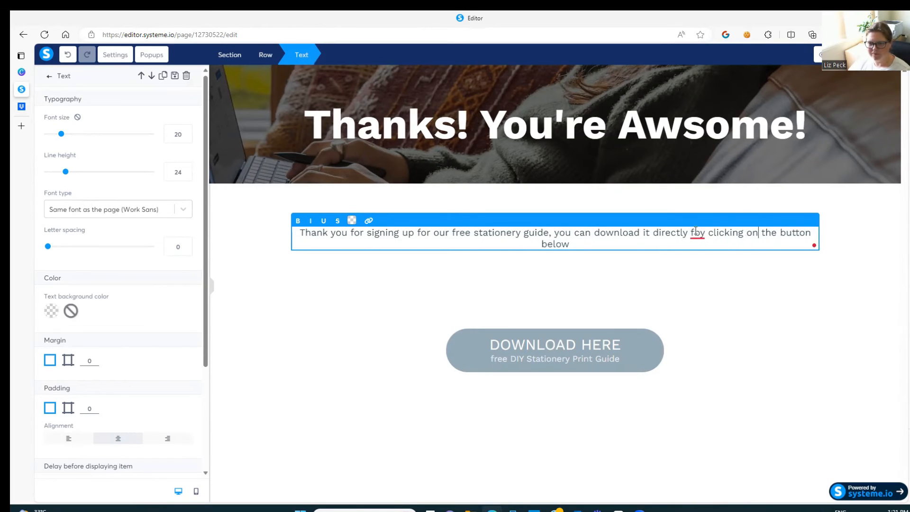
{"action": "key", "text": "BackSpace"}
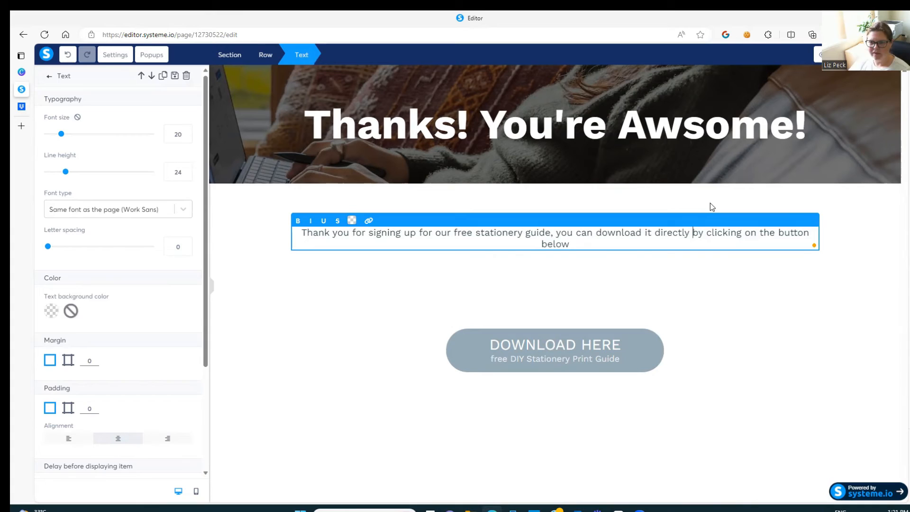
{"action": "left_click", "coordinate": [644, 264]}
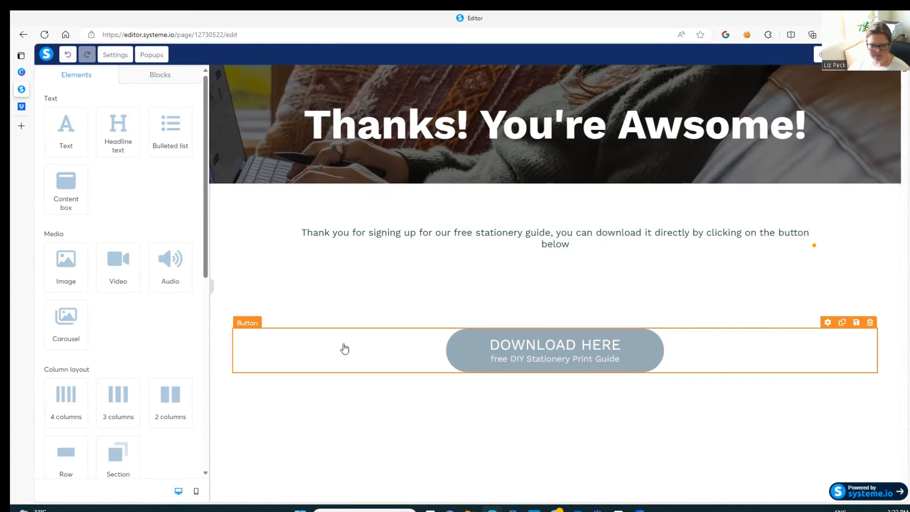
Step: Move the download button directly beneath the thank-you text and delete the emptied section below it
{"action": "left_click_drag", "start_coordinate": [719, 346], "coordinate": [707, 252]}
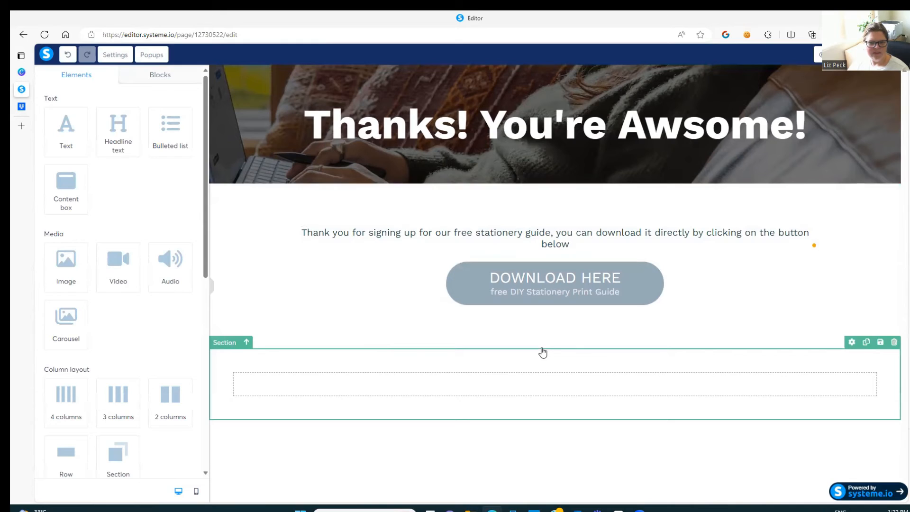
{"action": "left_click", "coordinate": [894, 341]}
{"action": "left_click", "coordinate": [527, 89]}
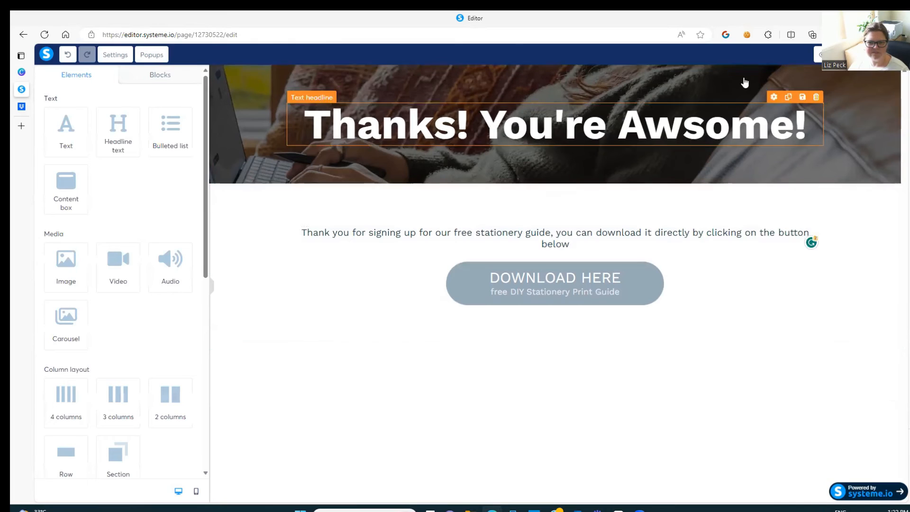
Step: Replace the thank-you page's banner headline with "Free Print Guide"
{"action": "left_click", "coordinate": [668, 122]}
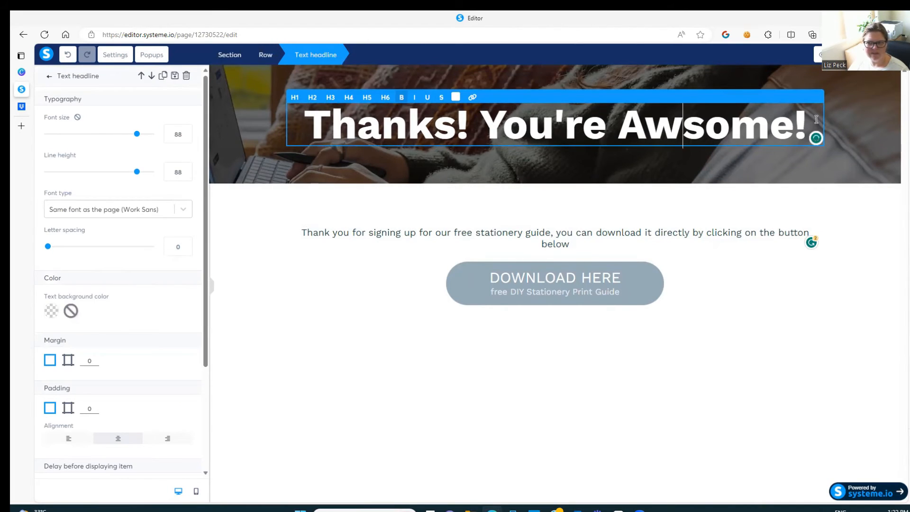
{"action": "left_click_drag", "start_coordinate": [816, 119], "coordinate": [268, 135]}
{"action": "key", "text": "BackSpace"}
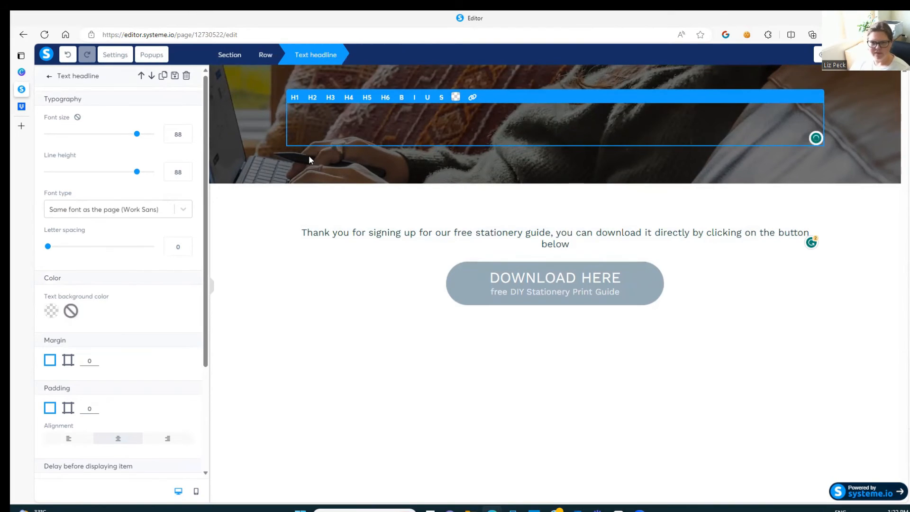
{"action": "type", "text": "Fr"}
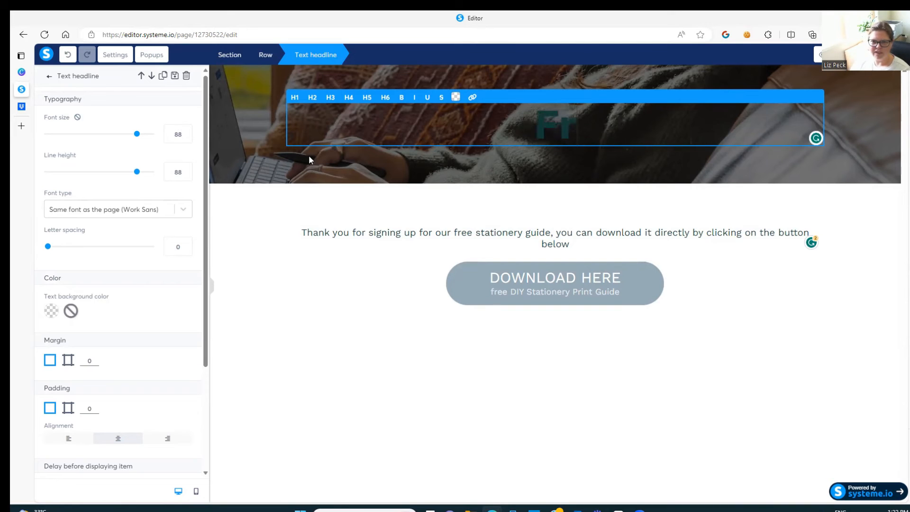
{"action": "type", "text": "ee Print Guide"}
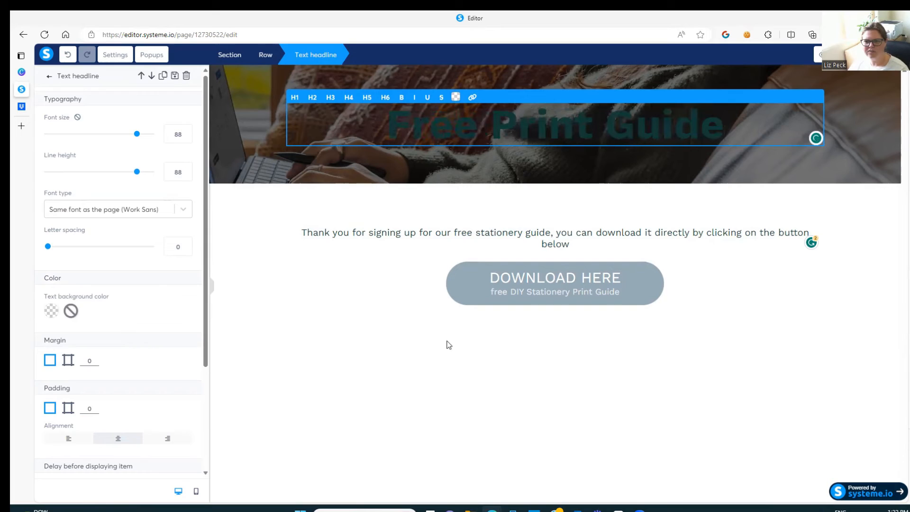
{"action": "left_click", "coordinate": [569, 370]}
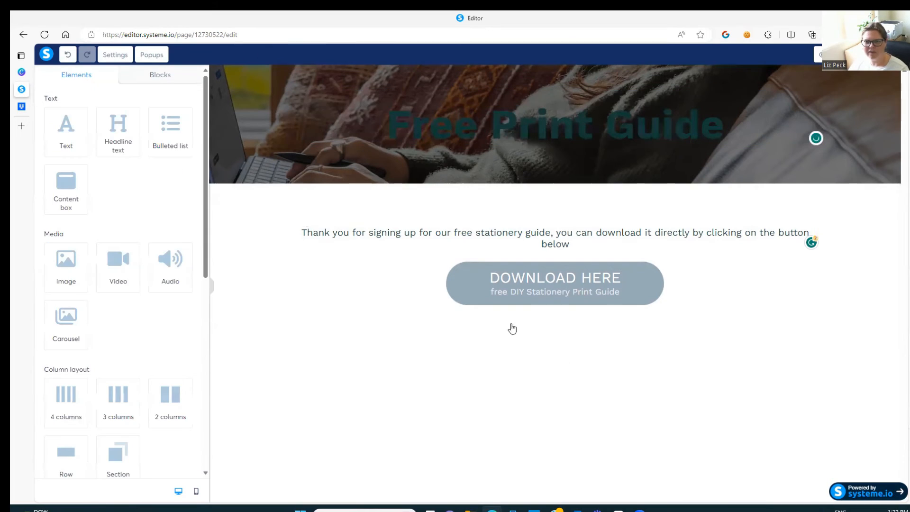
Step: Set the text colour of the "Free Print Guide" headline to white (FFFFFF)
{"action": "left_click", "coordinate": [528, 142]}
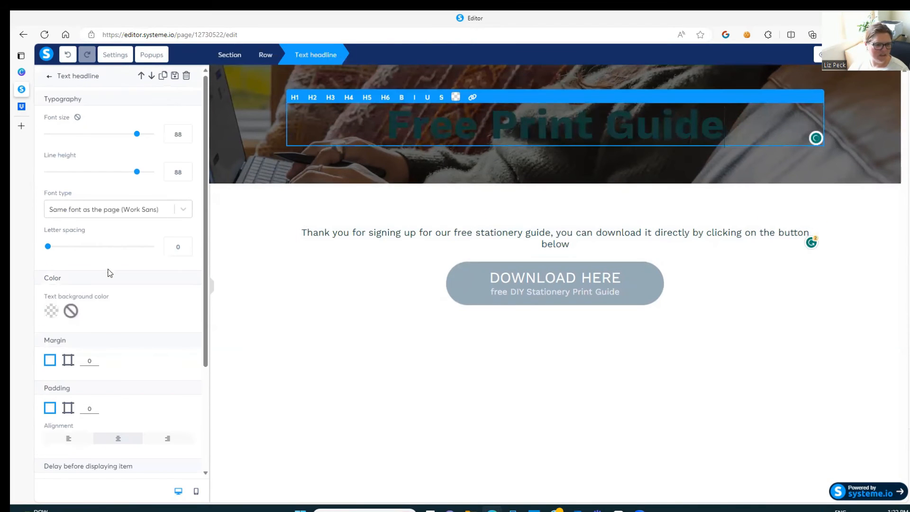
{"action": "scroll", "coordinate": [108, 270], "scroll_direction": "down", "scroll_amount": 4}
{"action": "scroll", "coordinate": [131, 346], "scroll_direction": "up", "scroll_amount": 4}
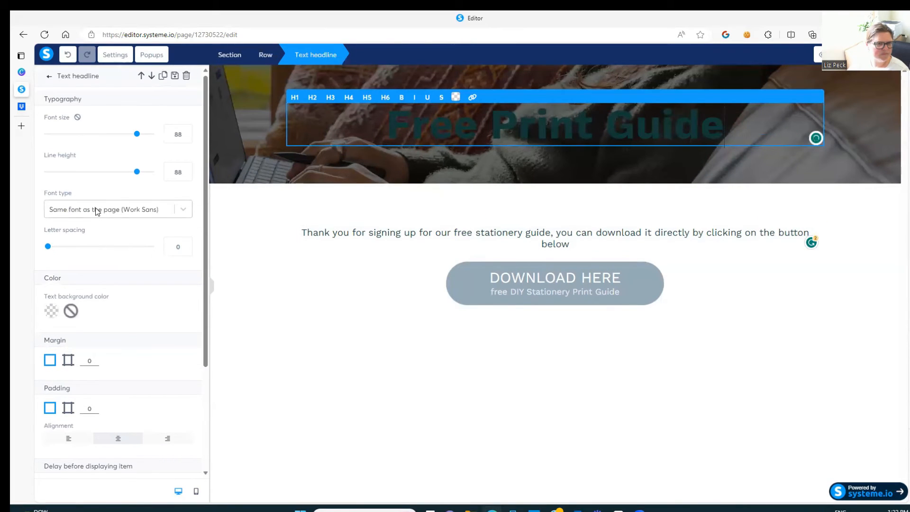
{"action": "triple_click", "coordinate": [451, 131]}
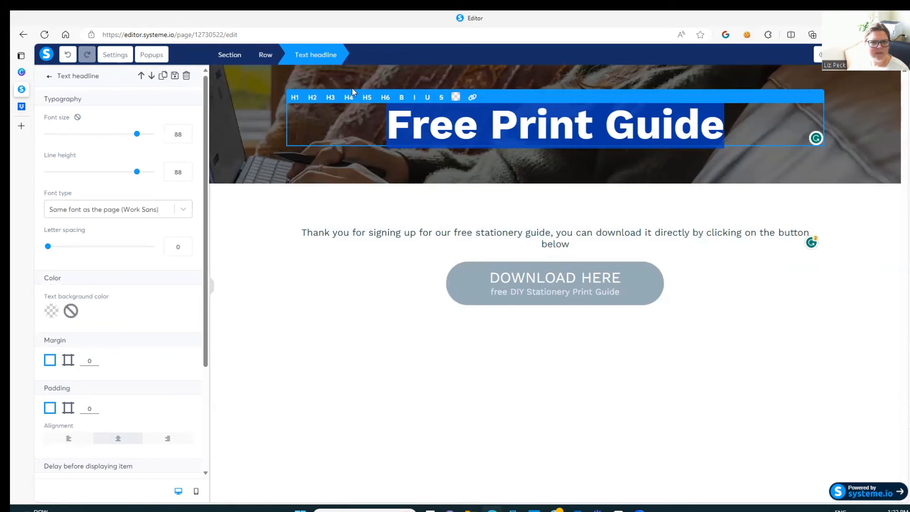
{"action": "left_click", "coordinate": [456, 97]}
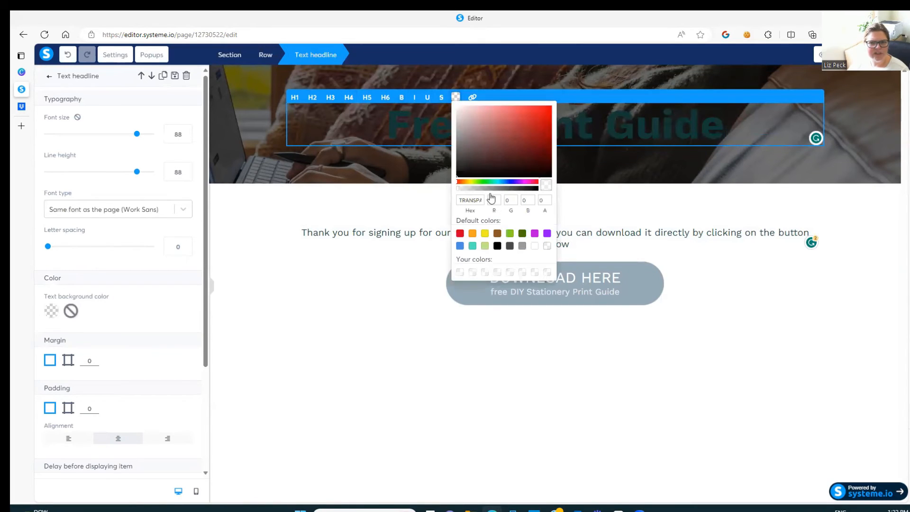
{"action": "left_click", "coordinate": [535, 246]}
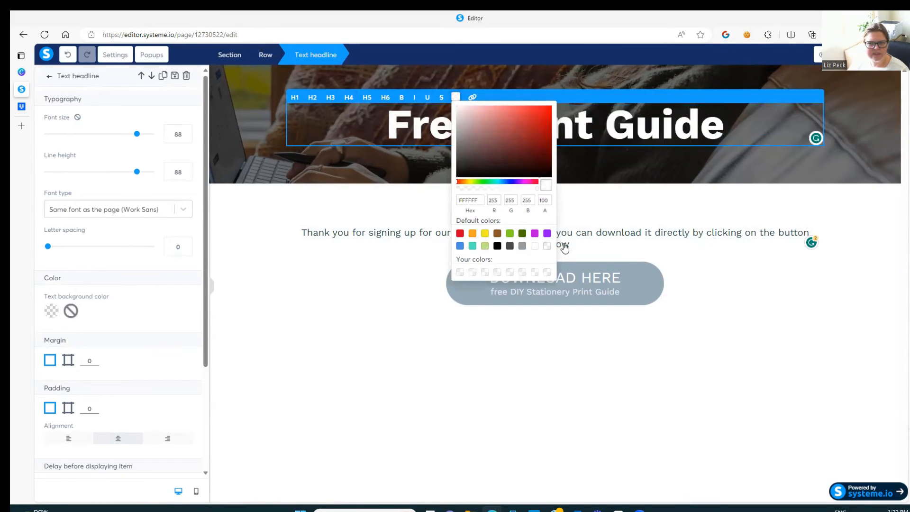
{"action": "left_click", "coordinate": [800, 285]}
{"action": "left_click", "coordinate": [299, 288]}
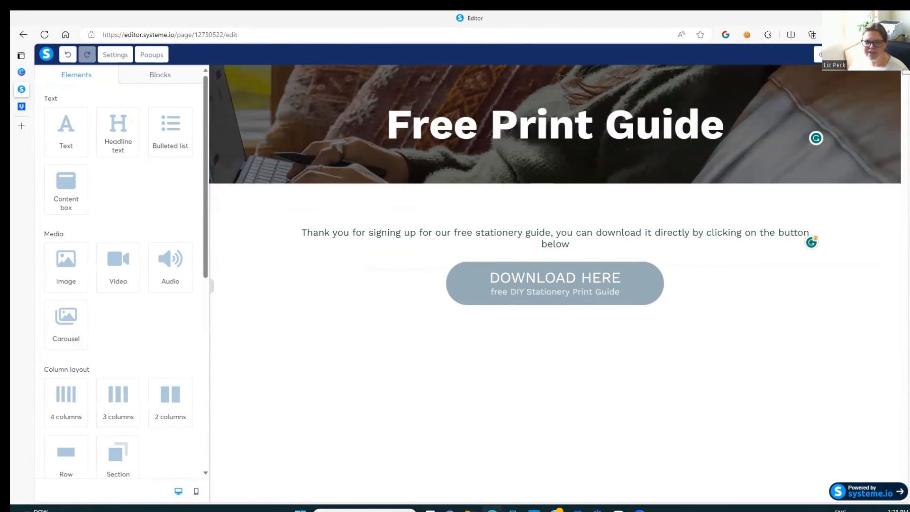
Step: Set the squeeze page's URL path to "stationeryguide" in the Stationery Guide funnel
{"action": "key", "text": "F5"}
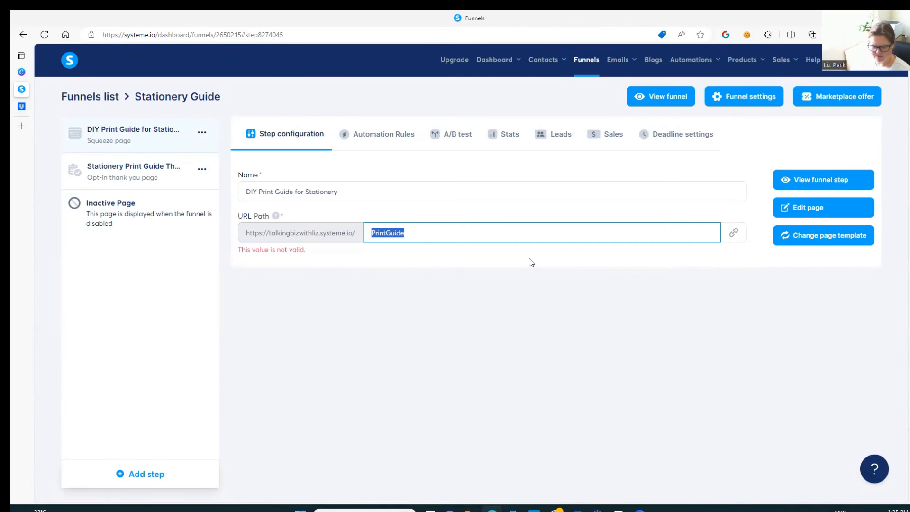
{"action": "type", "text": "s"}
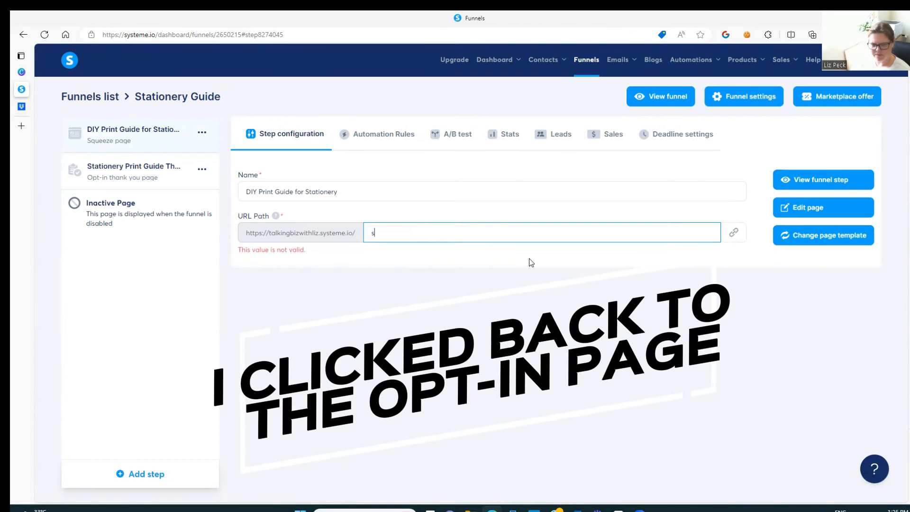
{"action": "type", "text": "tationeryguide"}
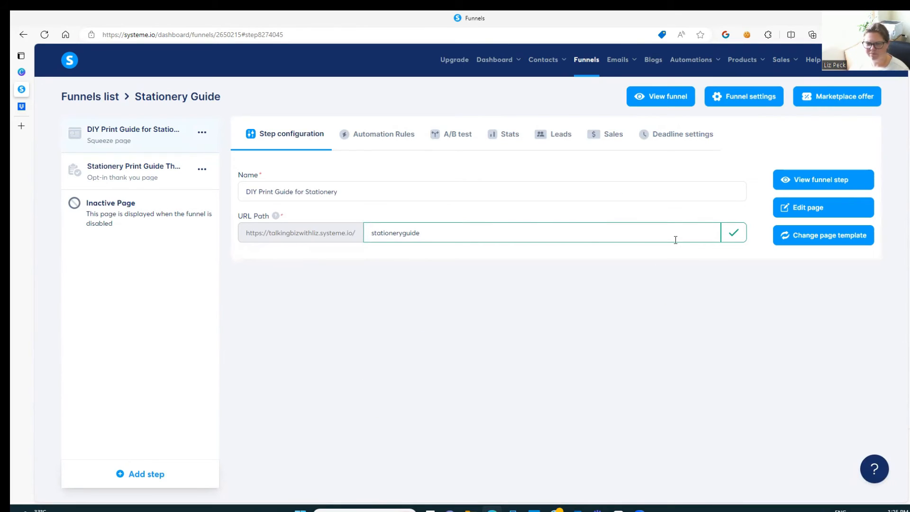
{"action": "left_click", "coordinate": [598, 291]}
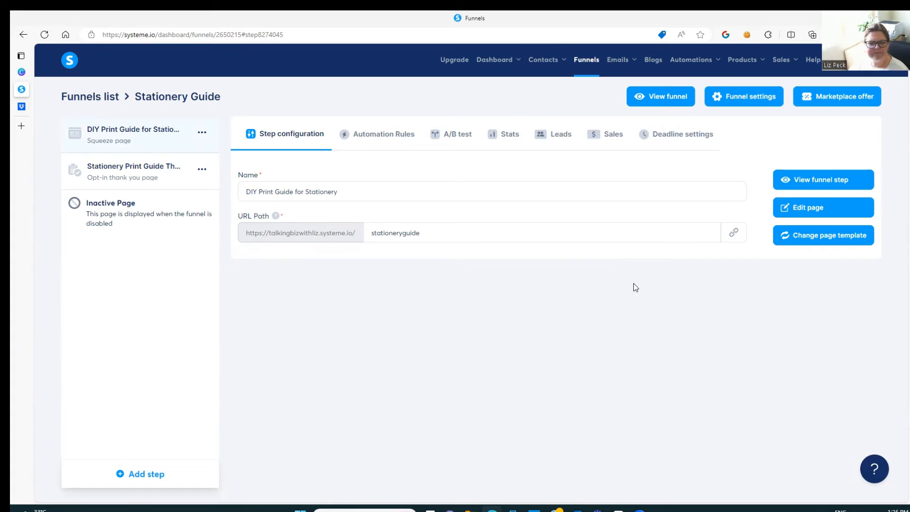
Step: Review the squeeze page in the page editor and return to its step configuration in the Stationery Guide funnel
{"action": "left_click", "coordinate": [823, 212]}
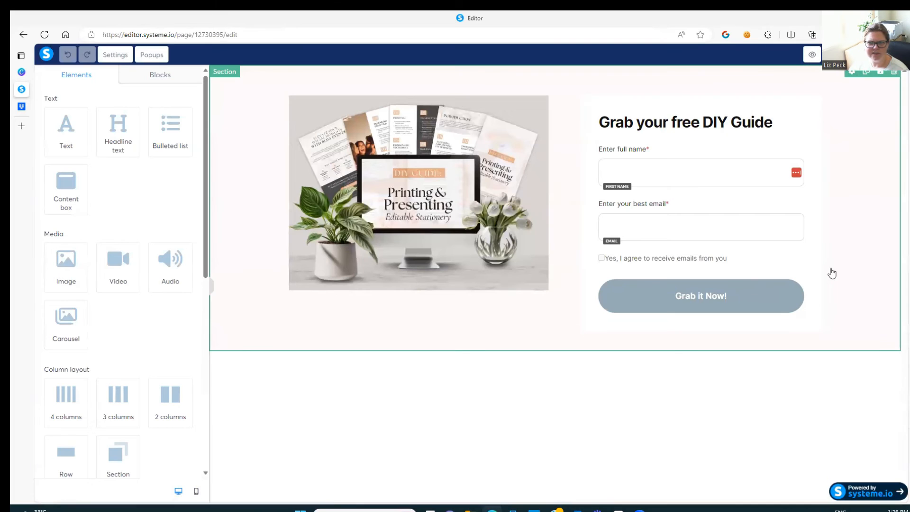
{"action": "left_click", "coordinate": [890, 55]}
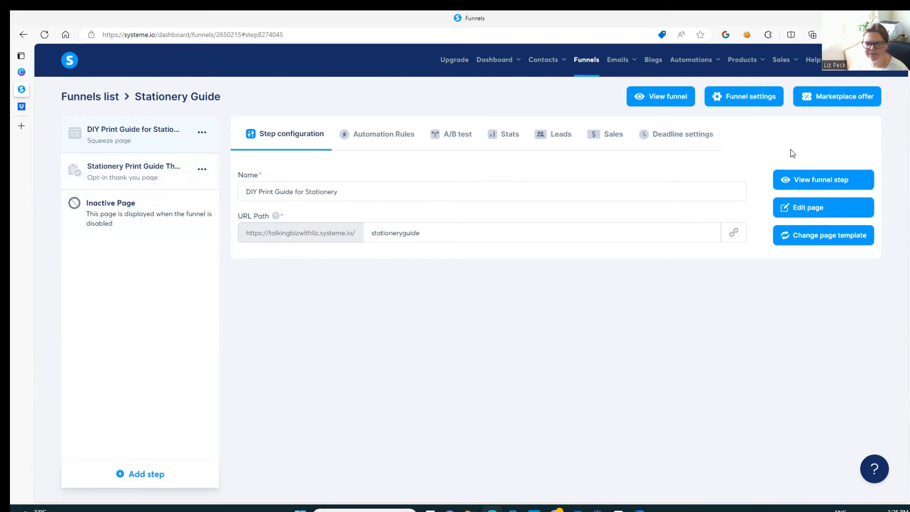
{"action": "left_click", "coordinate": [94, 98]}
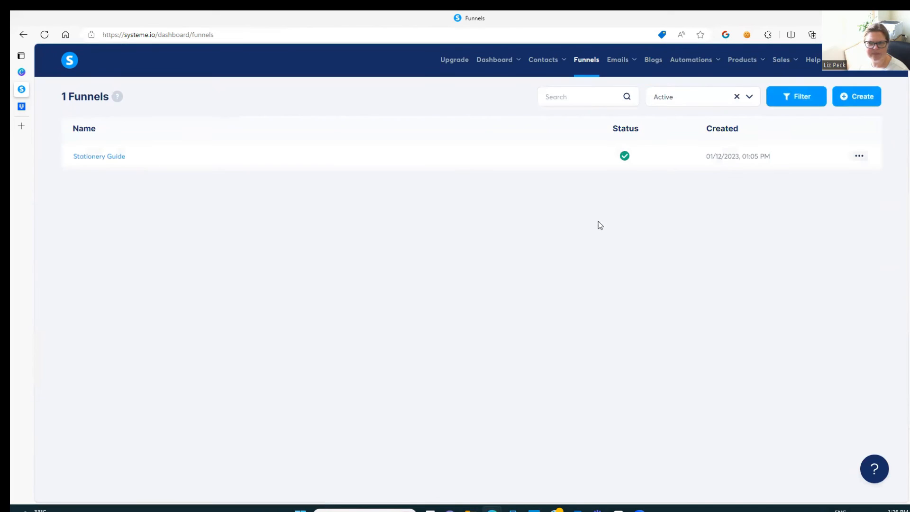
{"action": "left_click", "coordinate": [99, 155]}
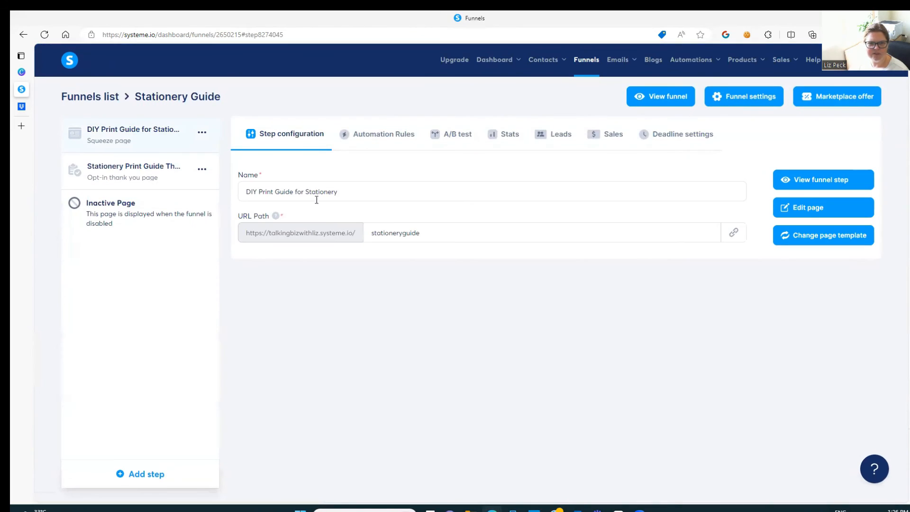
Step: Copy the squeeze page's link and open the live page in a new browser tab
{"action": "left_click", "coordinate": [738, 235]}
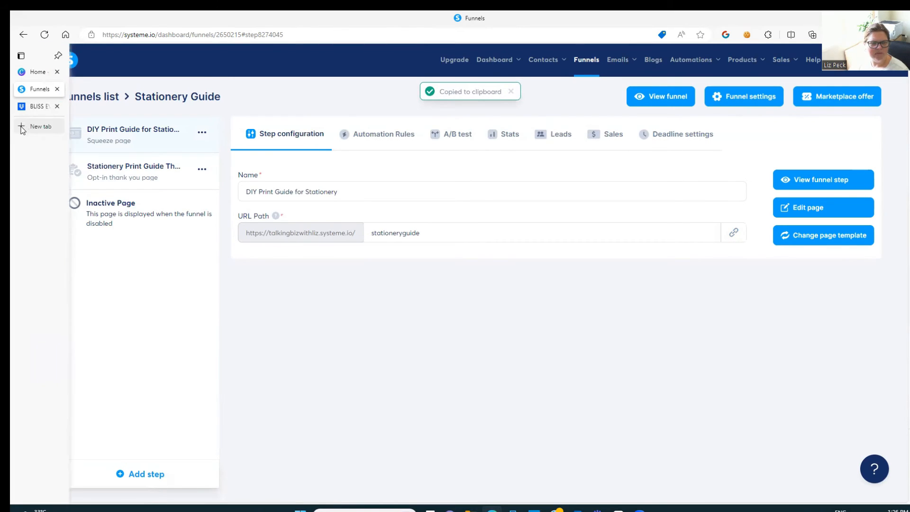
{"action": "left_click", "coordinate": [22, 127]}
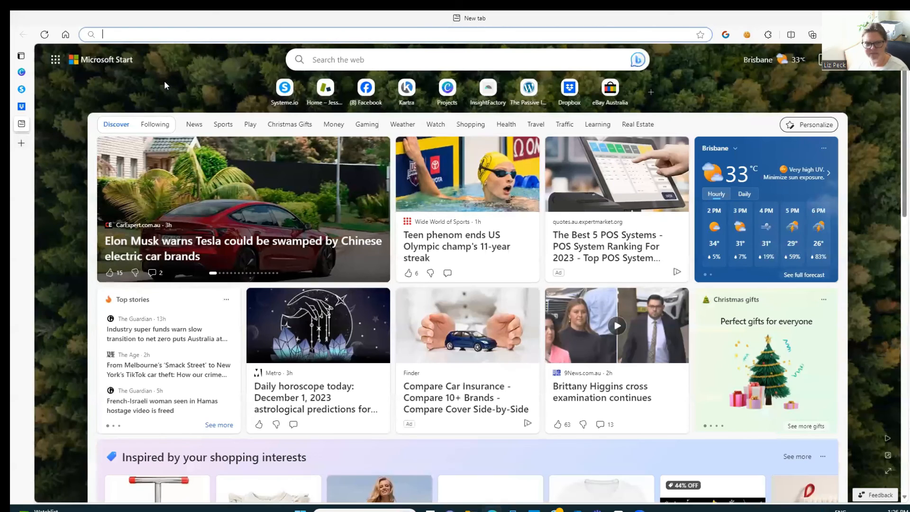
{"action": "key", "text": "ctrl+v"}
{"action": "key", "text": "Return"}
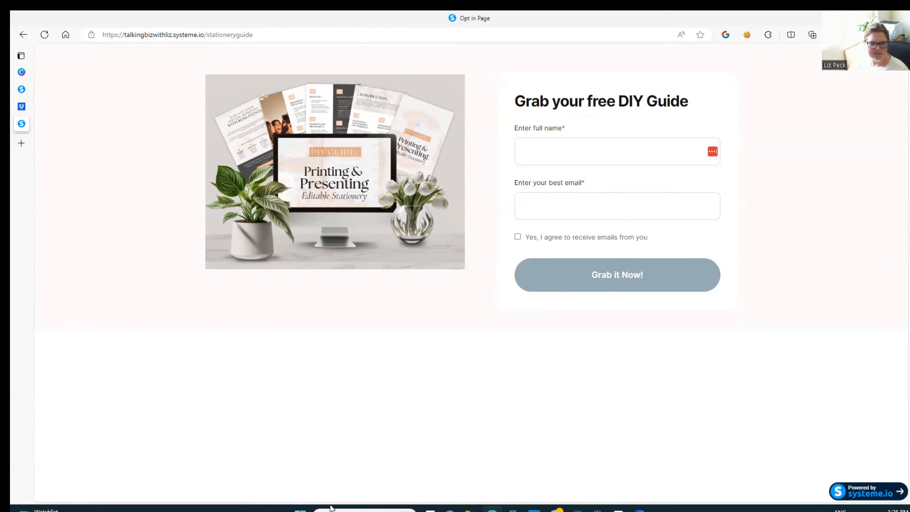
Step: Submit the live opt-in form with a full name and email address, and close the thank-you page it leads to
{"action": "left_click", "coordinate": [533, 152]}
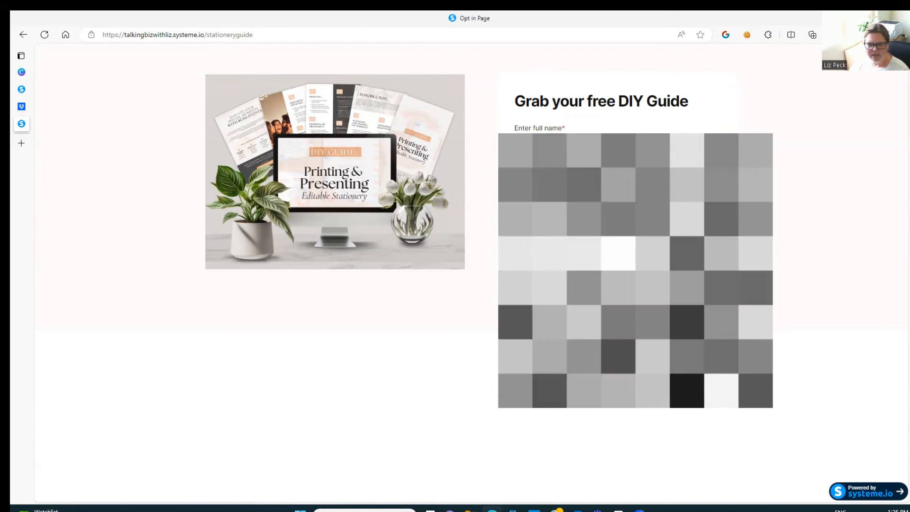
{"action": "left_click", "coordinate": [617, 275]}
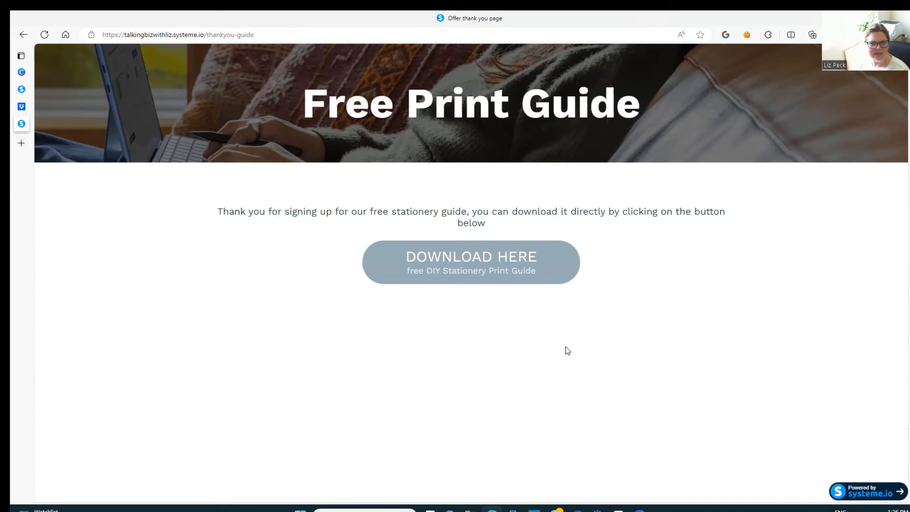
{"action": "mouse_move", "coordinate": [18, 121]}
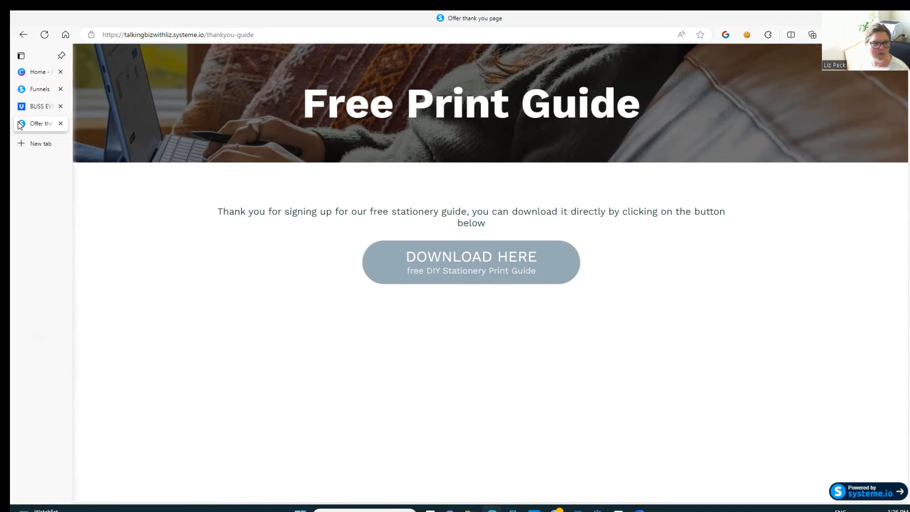
{"action": "left_click", "coordinate": [61, 125]}
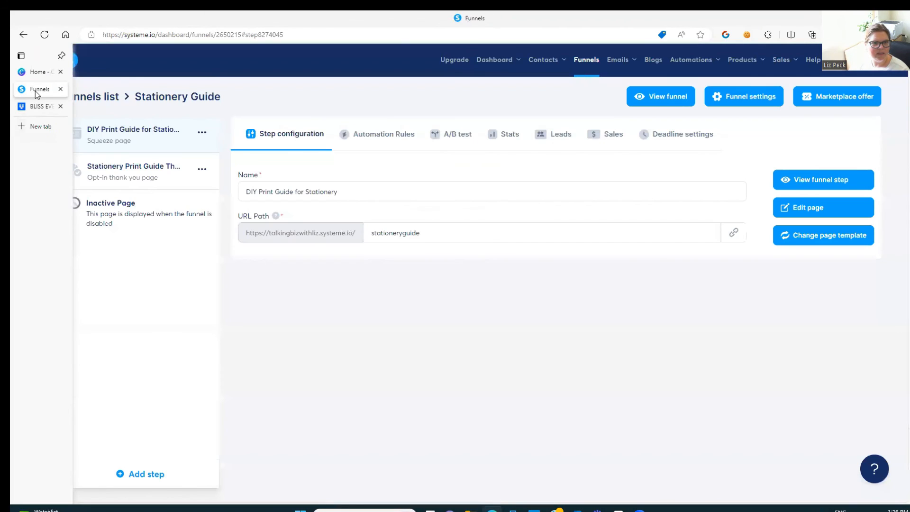
Step: Open the Stationery Print Guide thank-you page for editing and set the download button's action to Open URL
{"action": "left_click", "coordinate": [145, 171]}
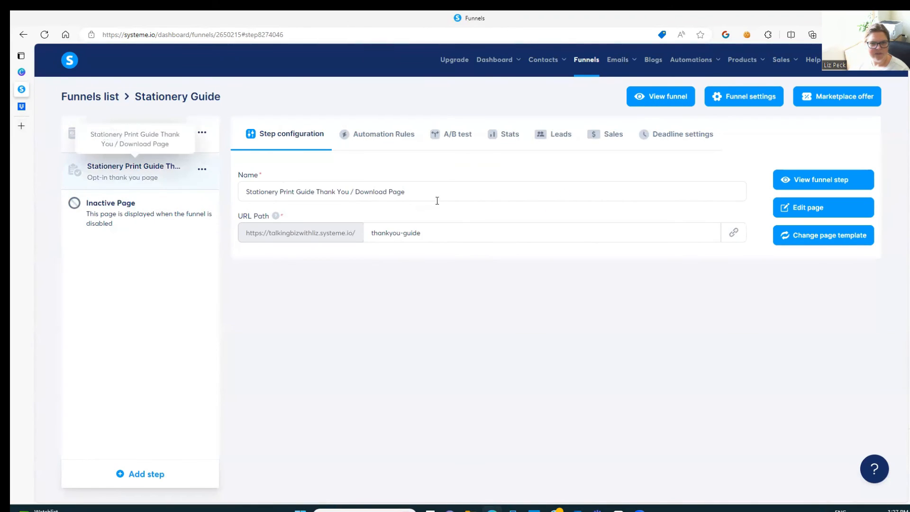
{"action": "left_click", "coordinate": [828, 209]}
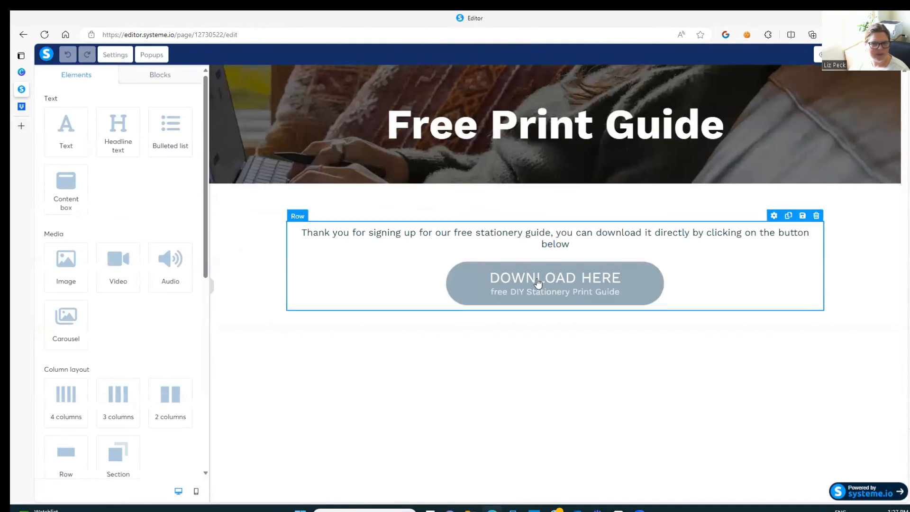
{"action": "left_click", "coordinate": [769, 264]}
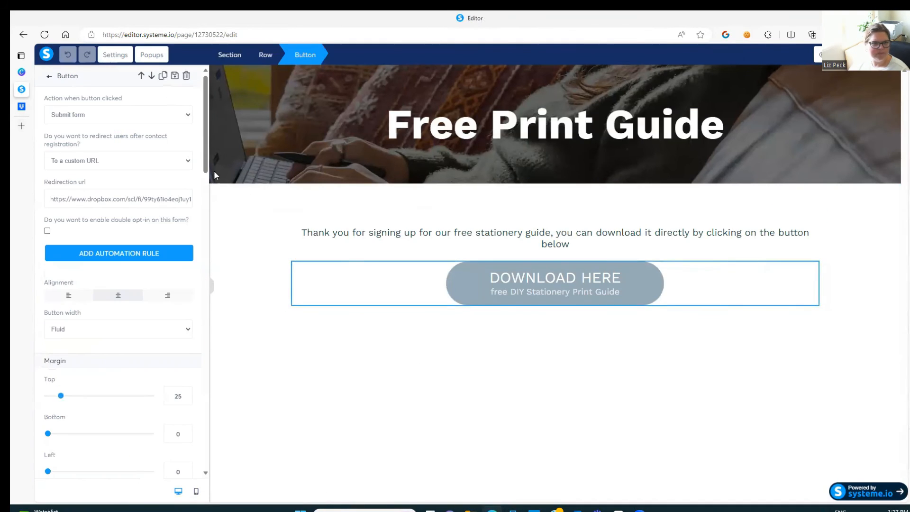
{"action": "left_click", "coordinate": [134, 116]}
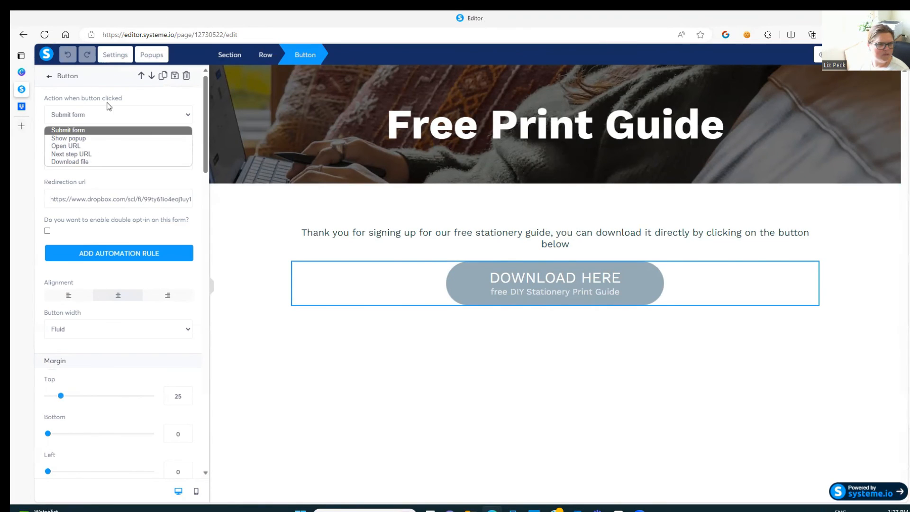
{"action": "left_click", "coordinate": [93, 147]}
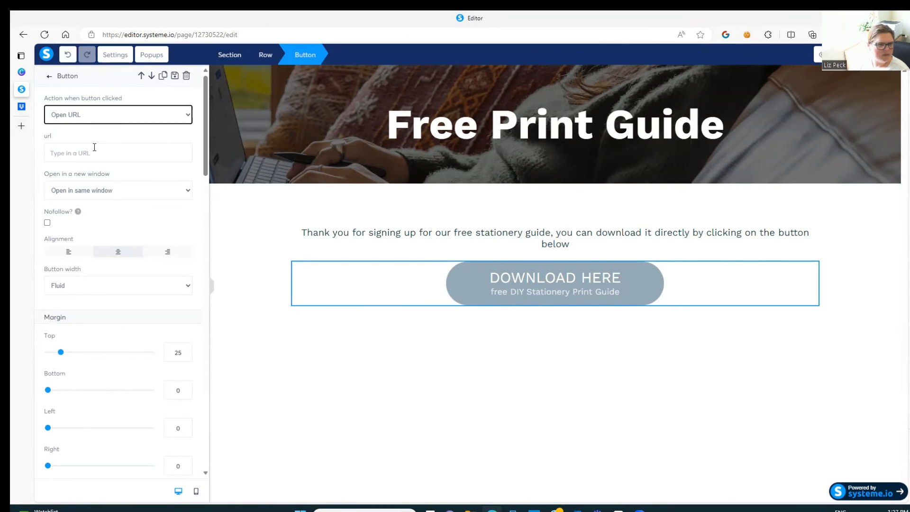
{"action": "left_click", "coordinate": [77, 153]}
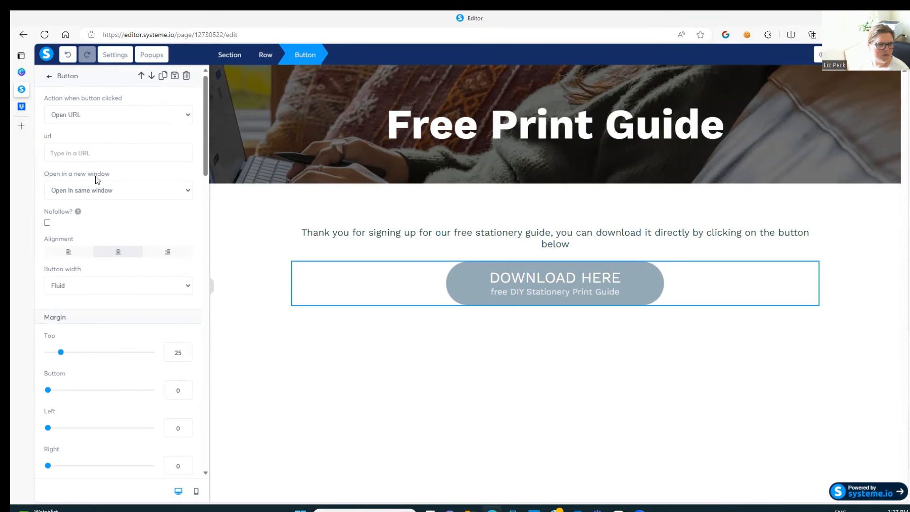
{"action": "key", "text": "ctrl+v"}
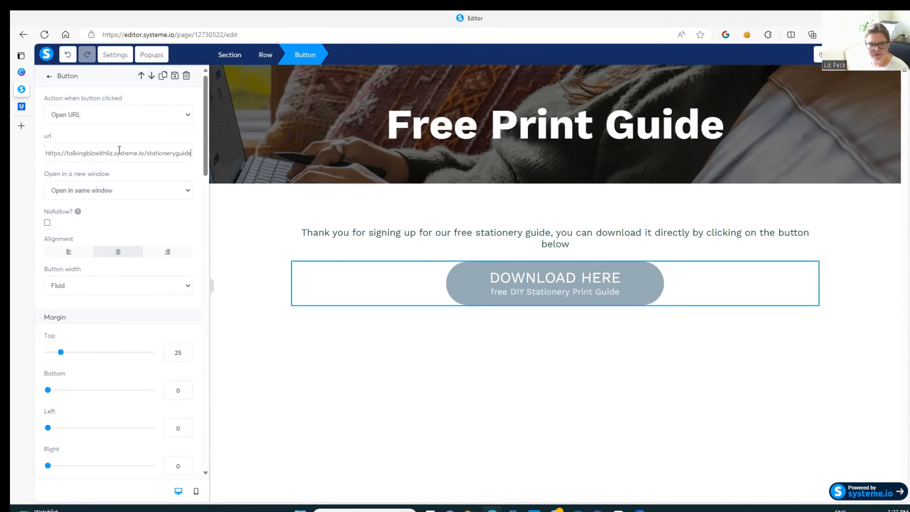
{"action": "left_click_drag", "start_coordinate": [170, 153], "coordinate": [50, 154]}
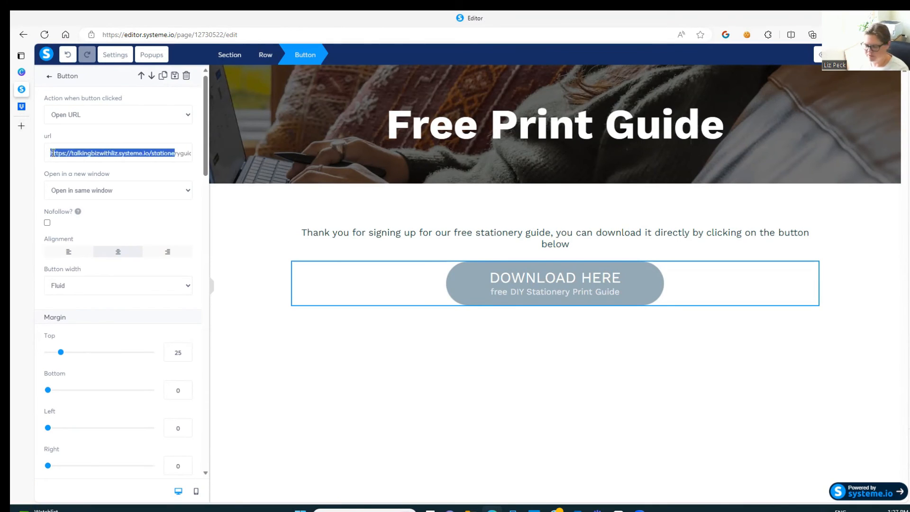
{"action": "key", "text": "BackSpace"}
{"action": "double_click", "coordinate": [59, 153]}
{"action": "key", "text": "BackSpace"}
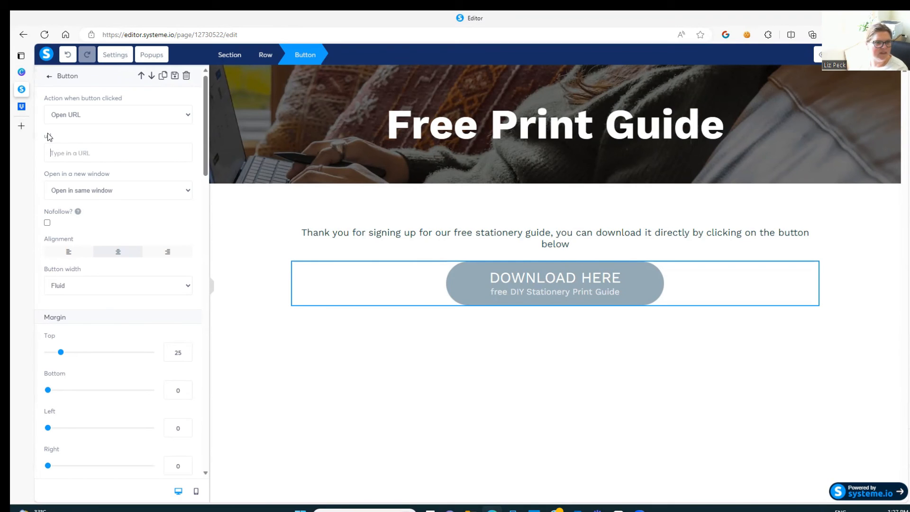
Step: Switch to Dropbox and copy the share link of DIY Guide for Printing Editable Stationery.pdf
{"action": "left_click", "coordinate": [30, 107]}
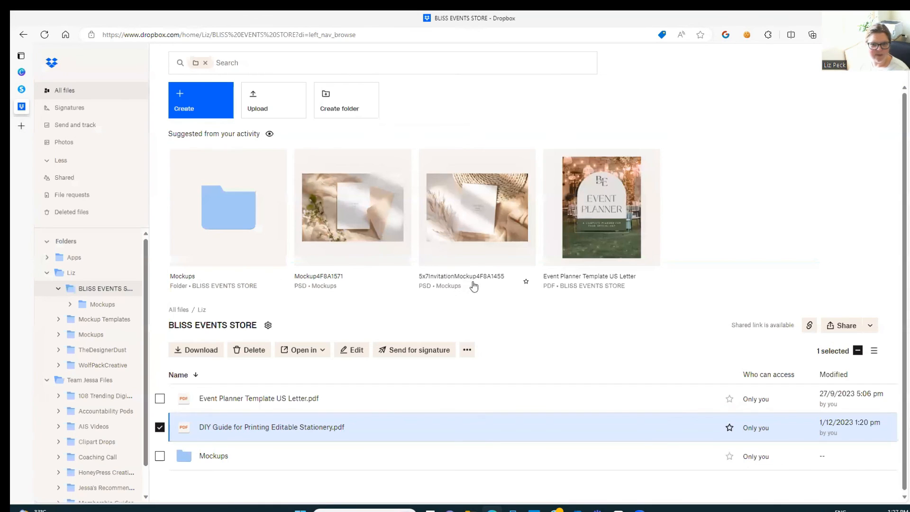
{"action": "right_click", "coordinate": [325, 429]}
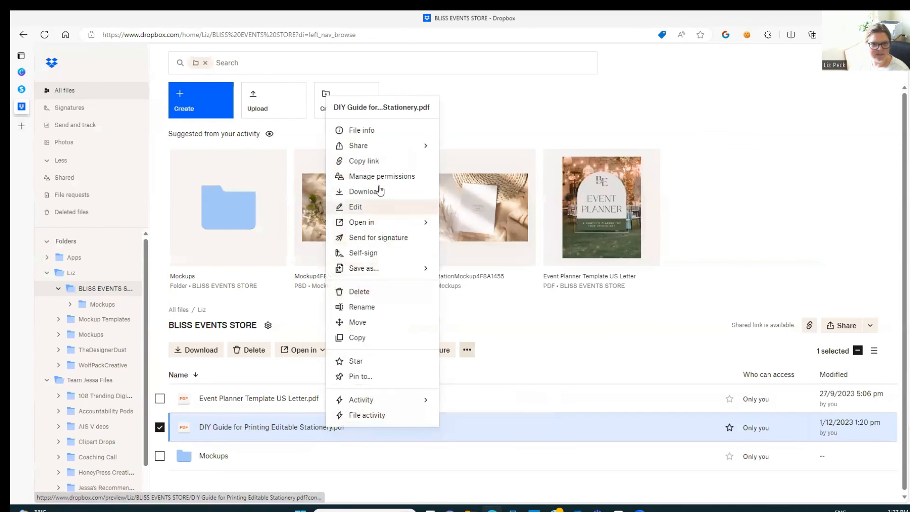
{"action": "mouse_move", "coordinate": [376, 146]}
{"action": "left_click", "coordinate": [493, 146]}
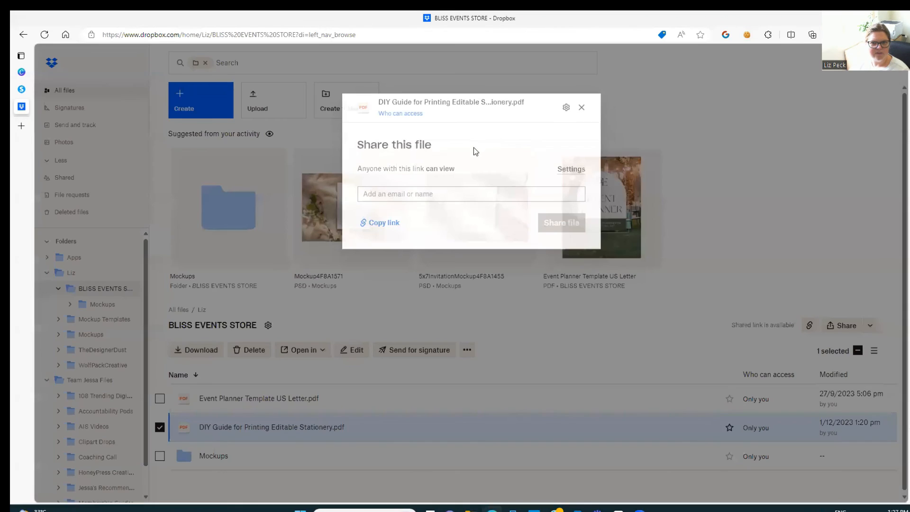
{"action": "left_click", "coordinate": [374, 224]}
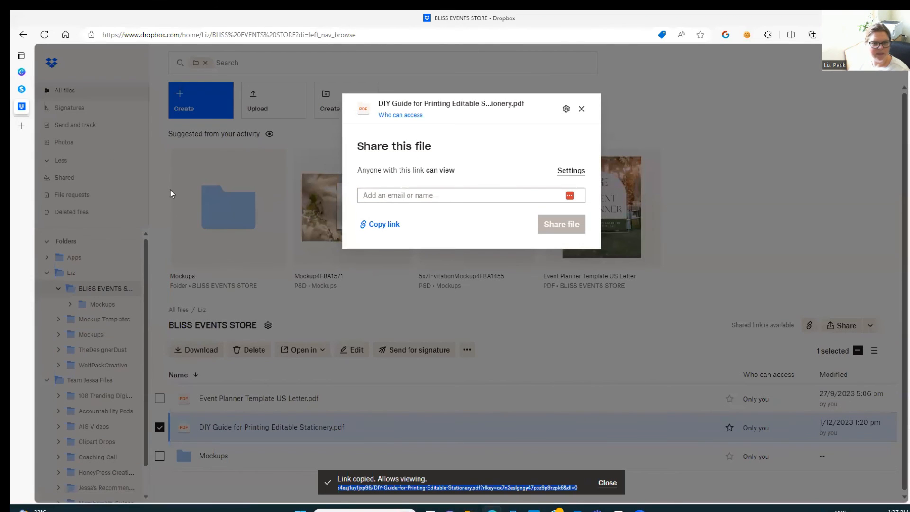
Step: Back in the thank-you page editor, paste the Dropbox link as the download button's URL, set it to open in a new window, and leave the editor
{"action": "left_click", "coordinate": [21, 90]}
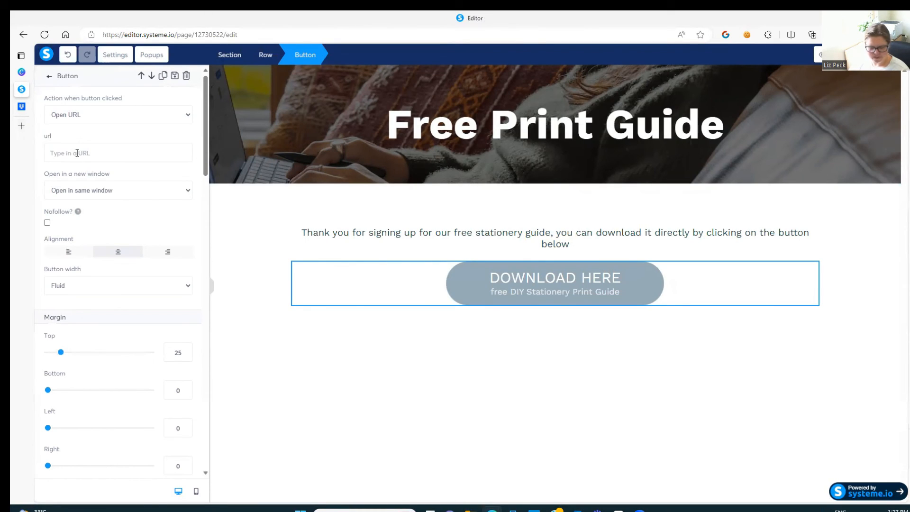
{"action": "key", "text": "ctrl+v"}
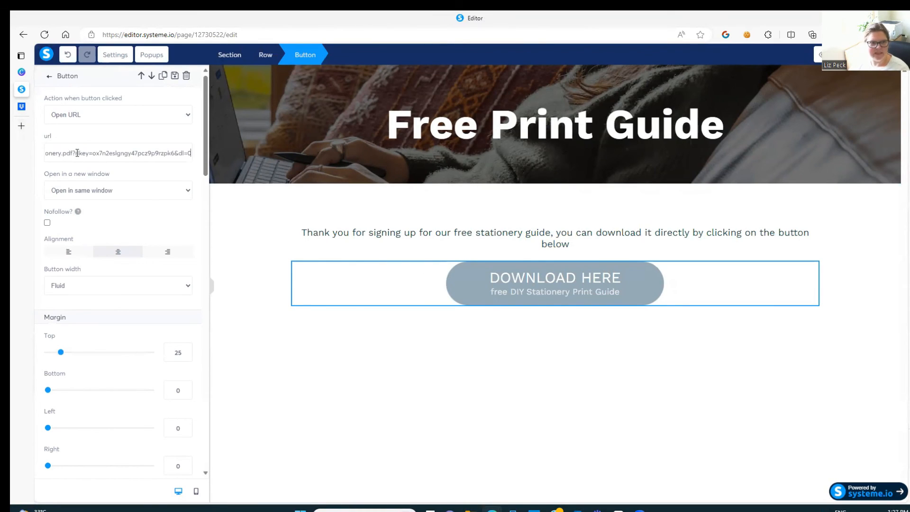
{"action": "left_click", "coordinate": [104, 195]}
{"action": "left_click", "coordinate": [90, 212]}
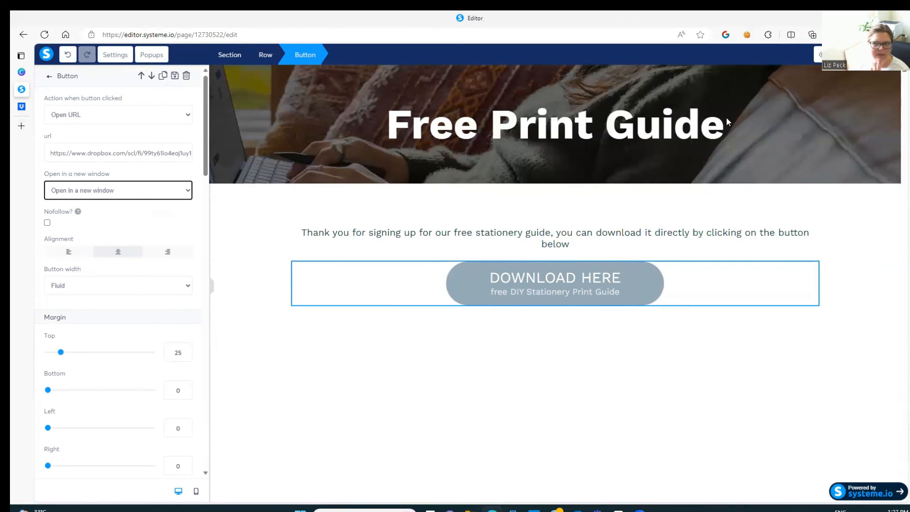
{"action": "left_click", "coordinate": [853, 55]}
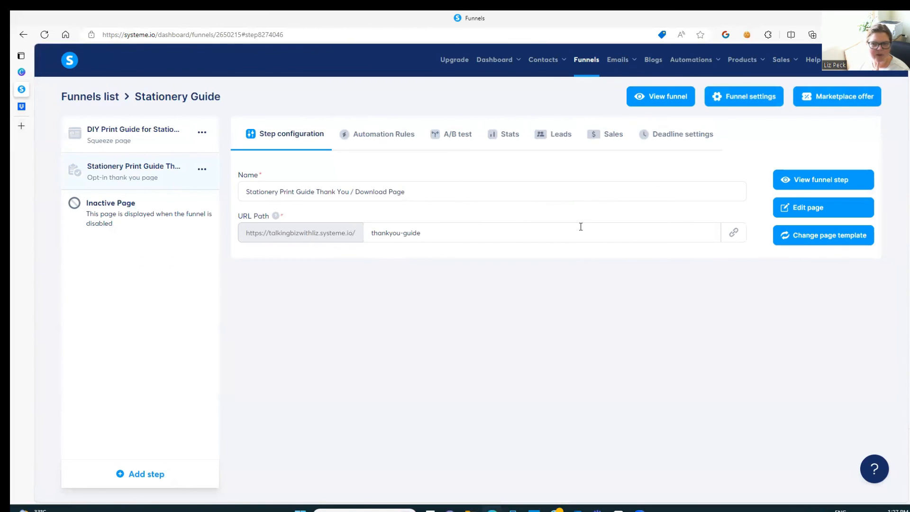
Step: Copy the thank-you page's link and open the live page in a new browser tab
{"action": "left_click", "coordinate": [728, 240]}
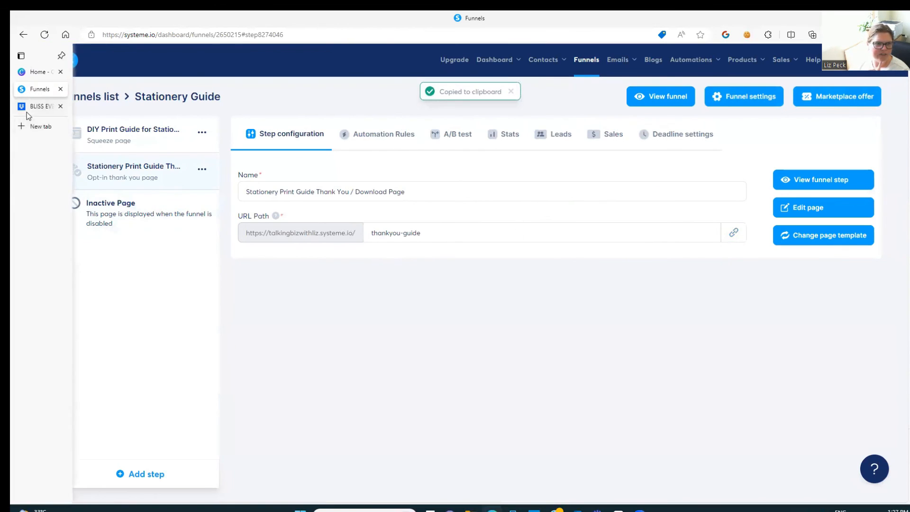
{"action": "left_click", "coordinate": [28, 127]}
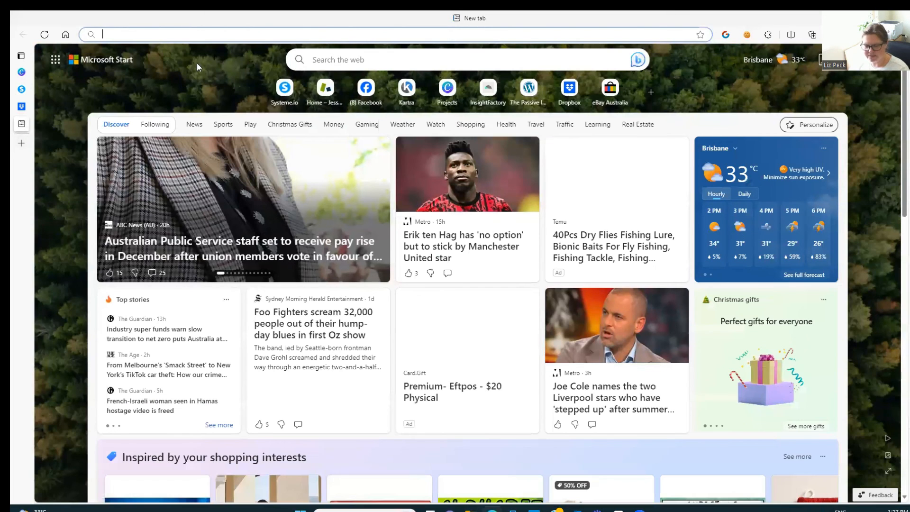
{"action": "key", "text": "ctrl+v"}
{"action": "key", "text": "Return"}
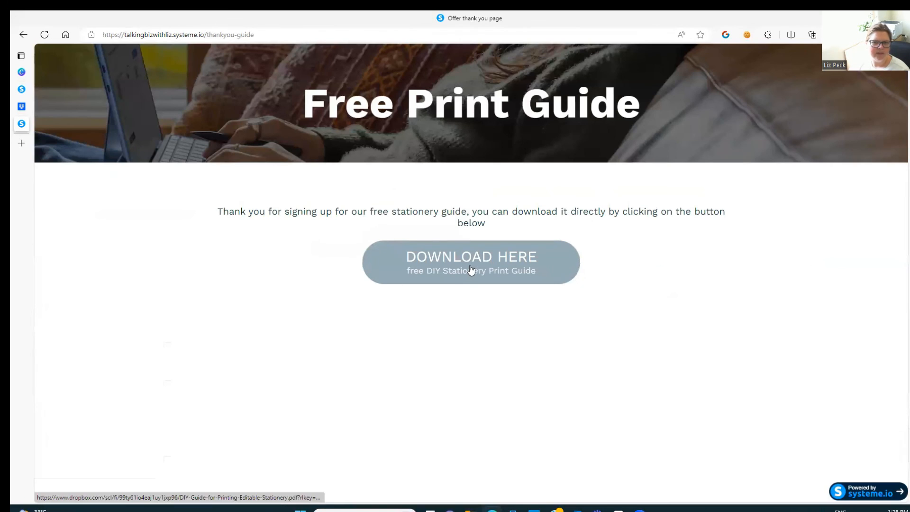
Step: Test the live page's DOWNLOAD HERE button, close the thank-you page, and return to the Stationery Guide funnel
{"action": "left_click", "coordinate": [477, 280]}
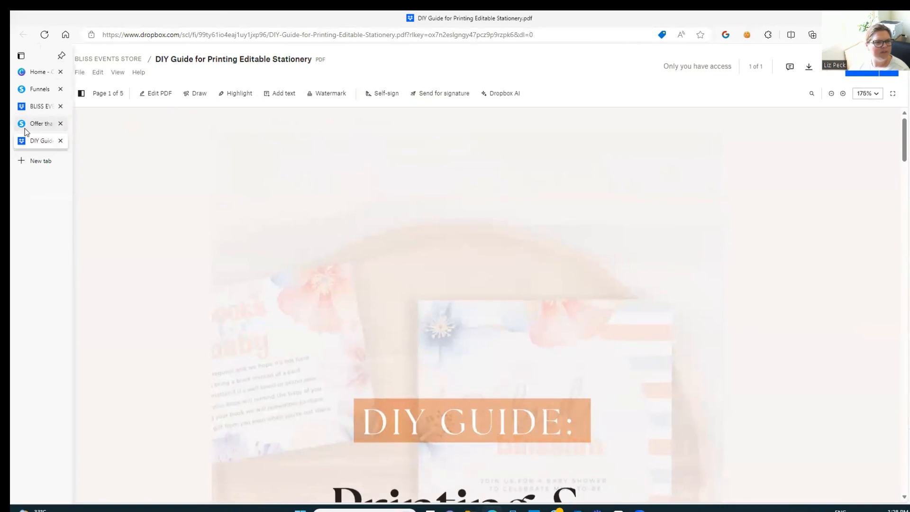
{"action": "left_click", "coordinate": [41, 124]}
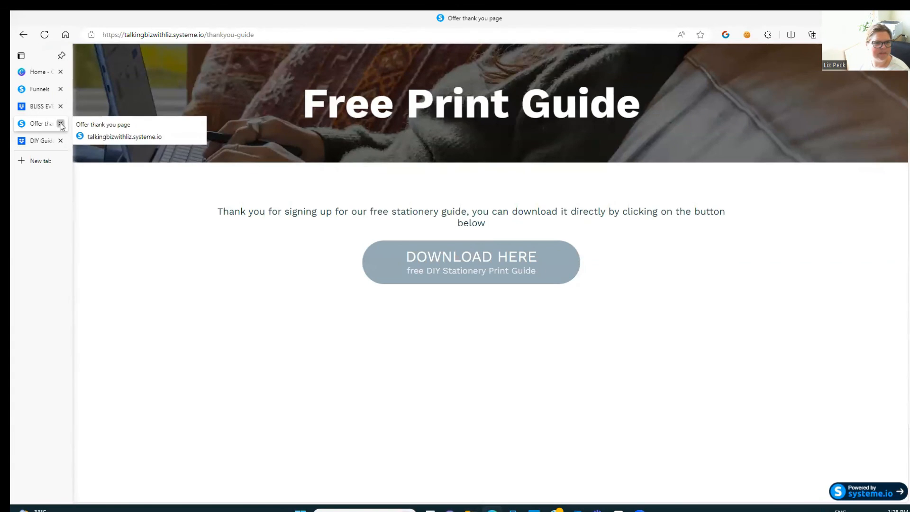
{"action": "left_click", "coordinate": [60, 124]}
{"action": "left_click", "coordinate": [42, 89]}
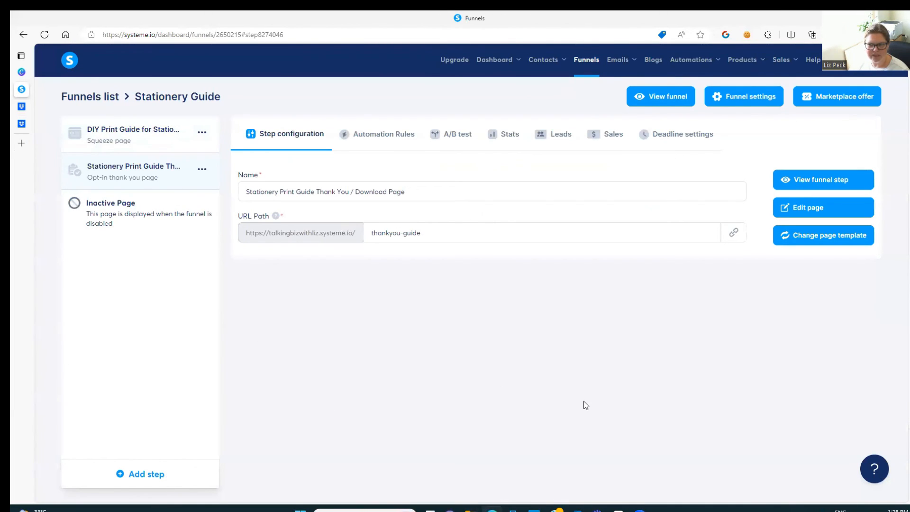
Step: Leave the funnel to check the contacts list for the test opt-in, and view new leads on the dashboard
{"action": "left_click", "coordinate": [78, 99]}
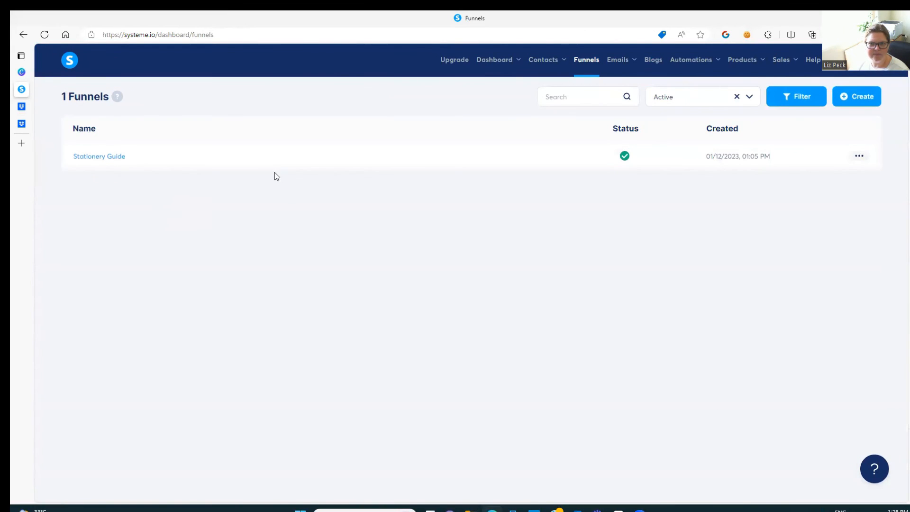
{"action": "mouse_move", "coordinate": [549, 65]}
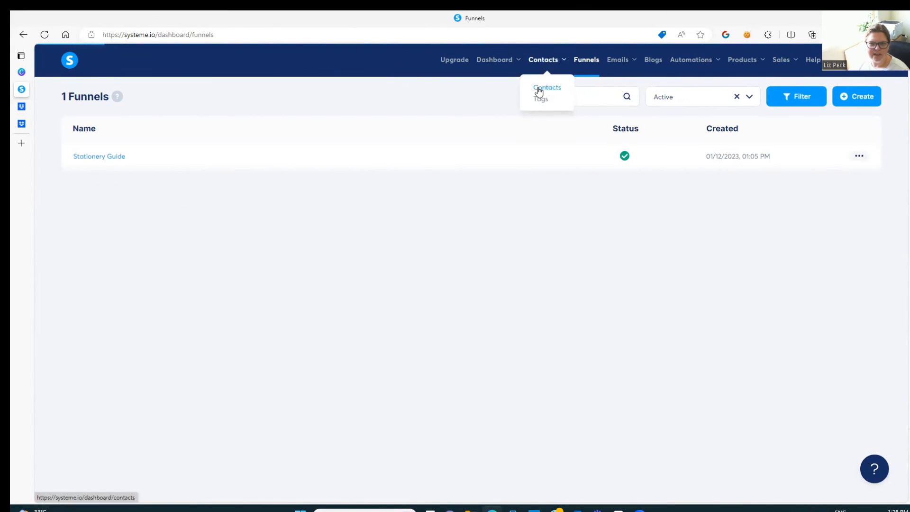
{"action": "left_click", "coordinate": [540, 88]}
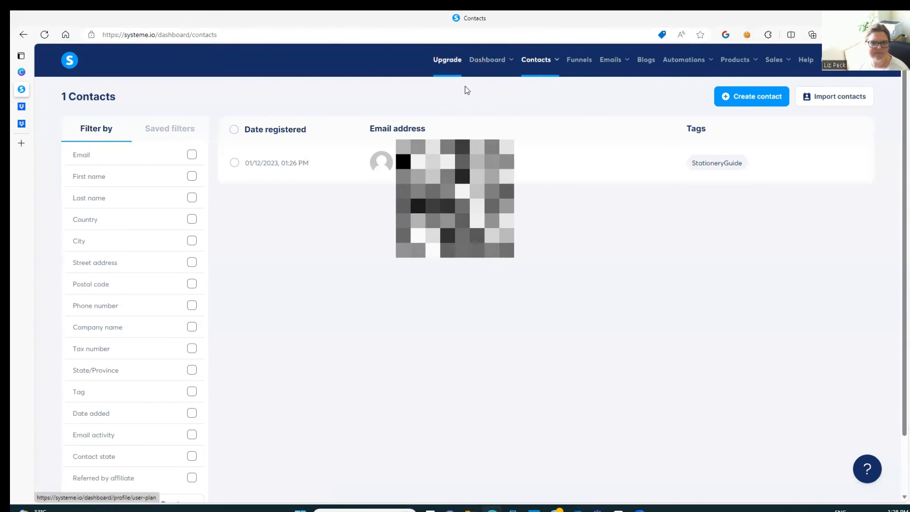
{"action": "mouse_move", "coordinate": [486, 64]}
{"action": "left_click", "coordinate": [485, 88]}
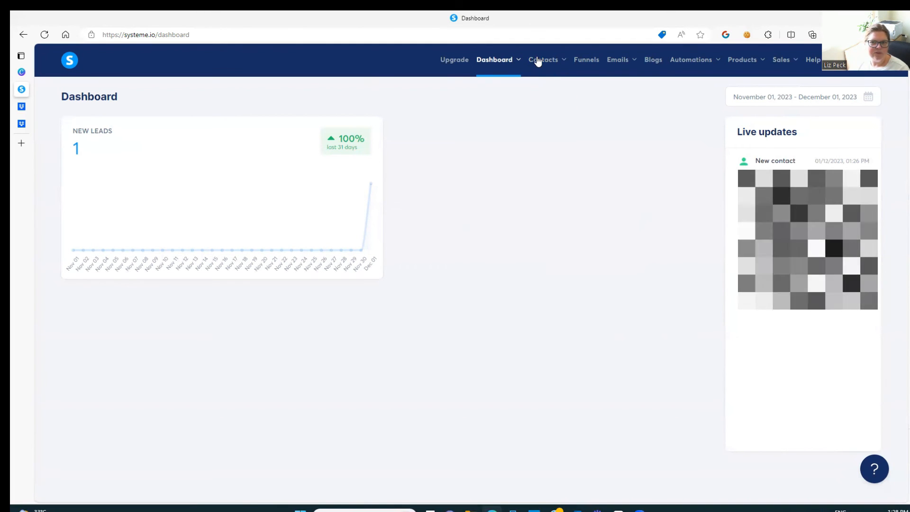
Step: View the contacts tagged StationeryGuide from the tags list, and return to the dashboard
{"action": "mouse_move", "coordinate": [540, 60]}
{"action": "left_click", "coordinate": [540, 100]}
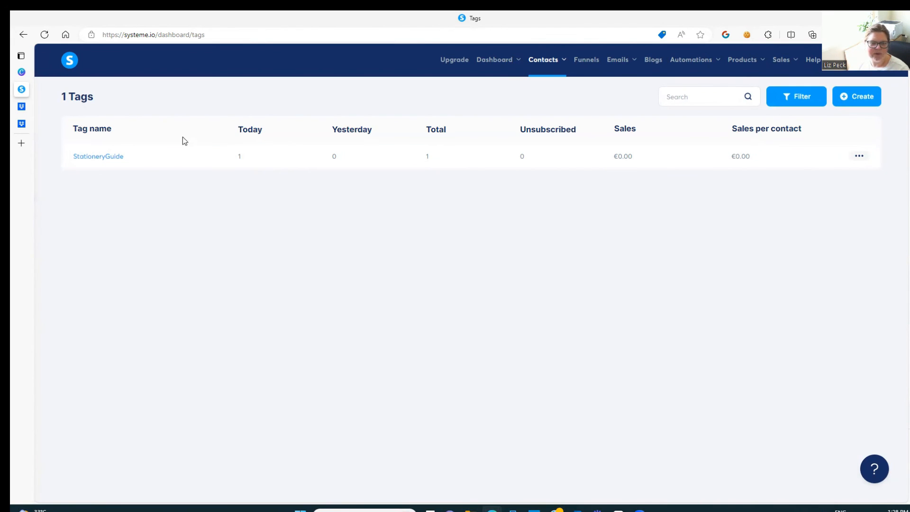
{"action": "left_click", "coordinate": [88, 157]}
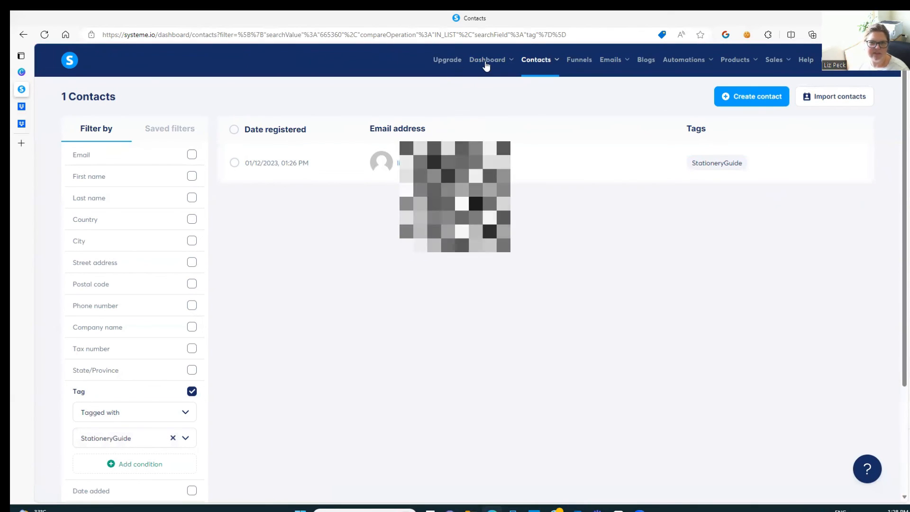
{"action": "mouse_move", "coordinate": [485, 70]}
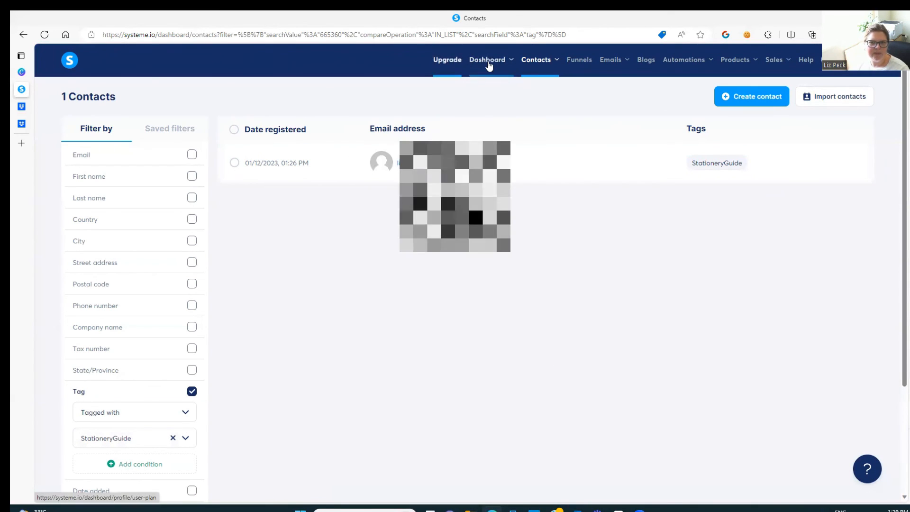
{"action": "left_click", "coordinate": [473, 88]}
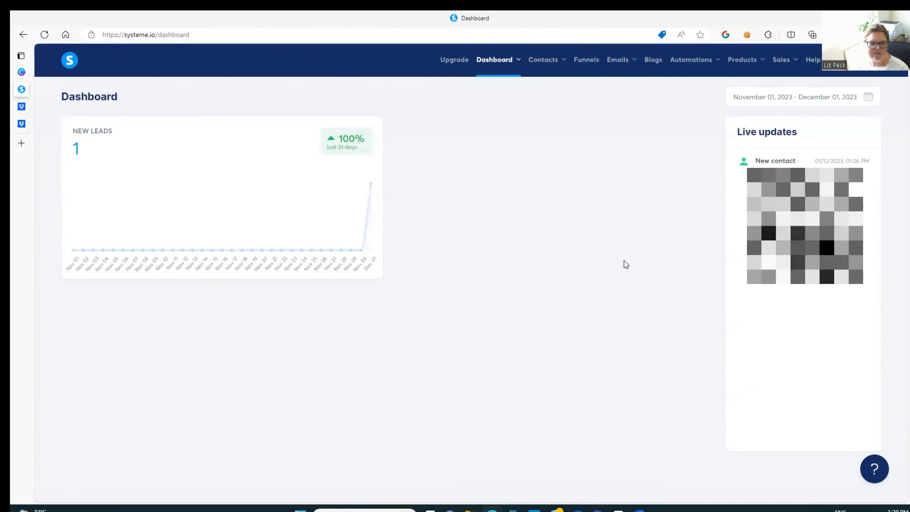